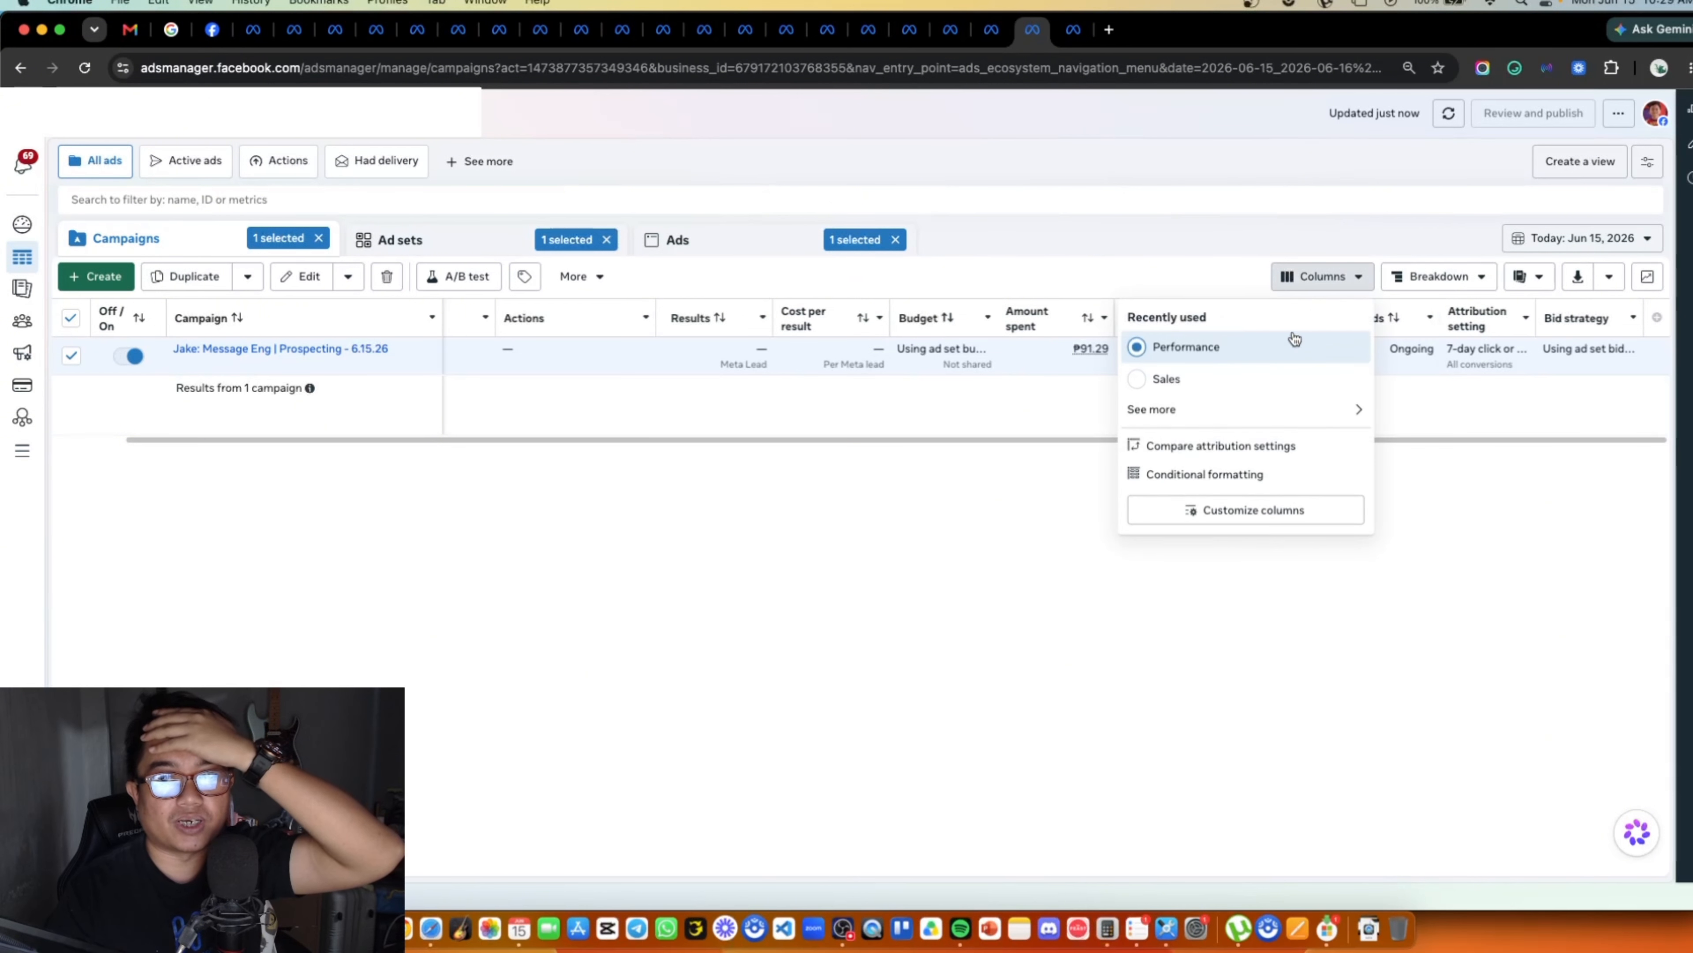
# Step: Switch the campaign table to the Sales column preset and back to the Performance preset
pyautogui.click(1263, 365)
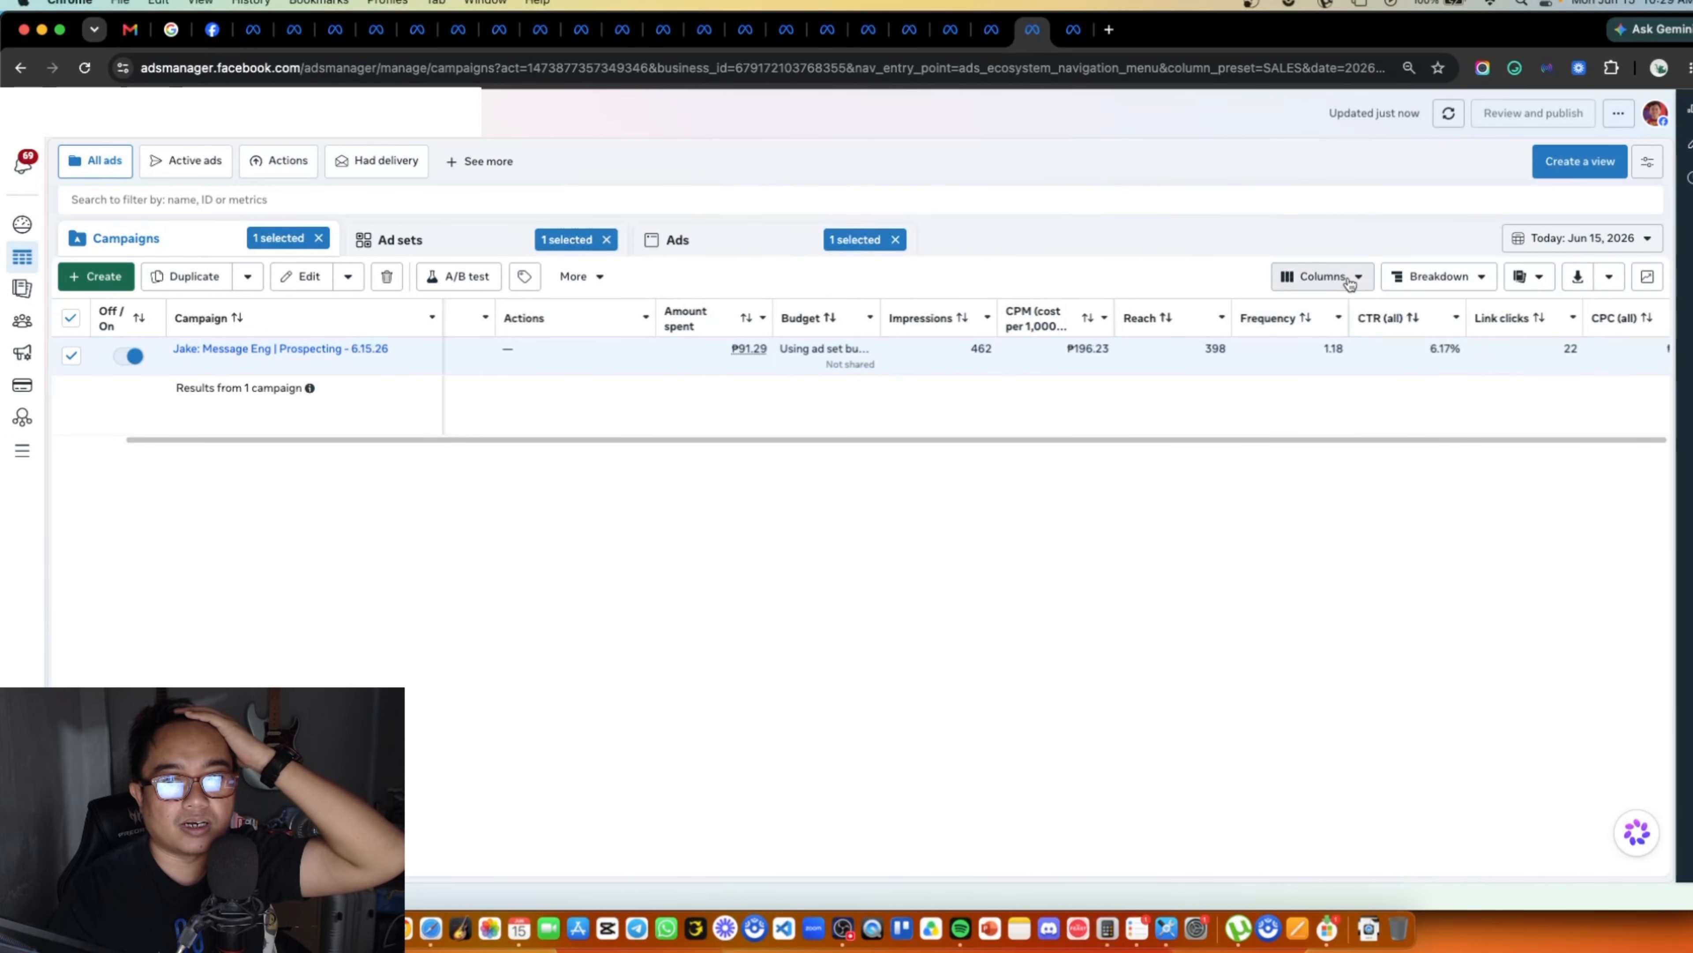
pyautogui.click(1350, 284)
pyautogui.click(1239, 379)
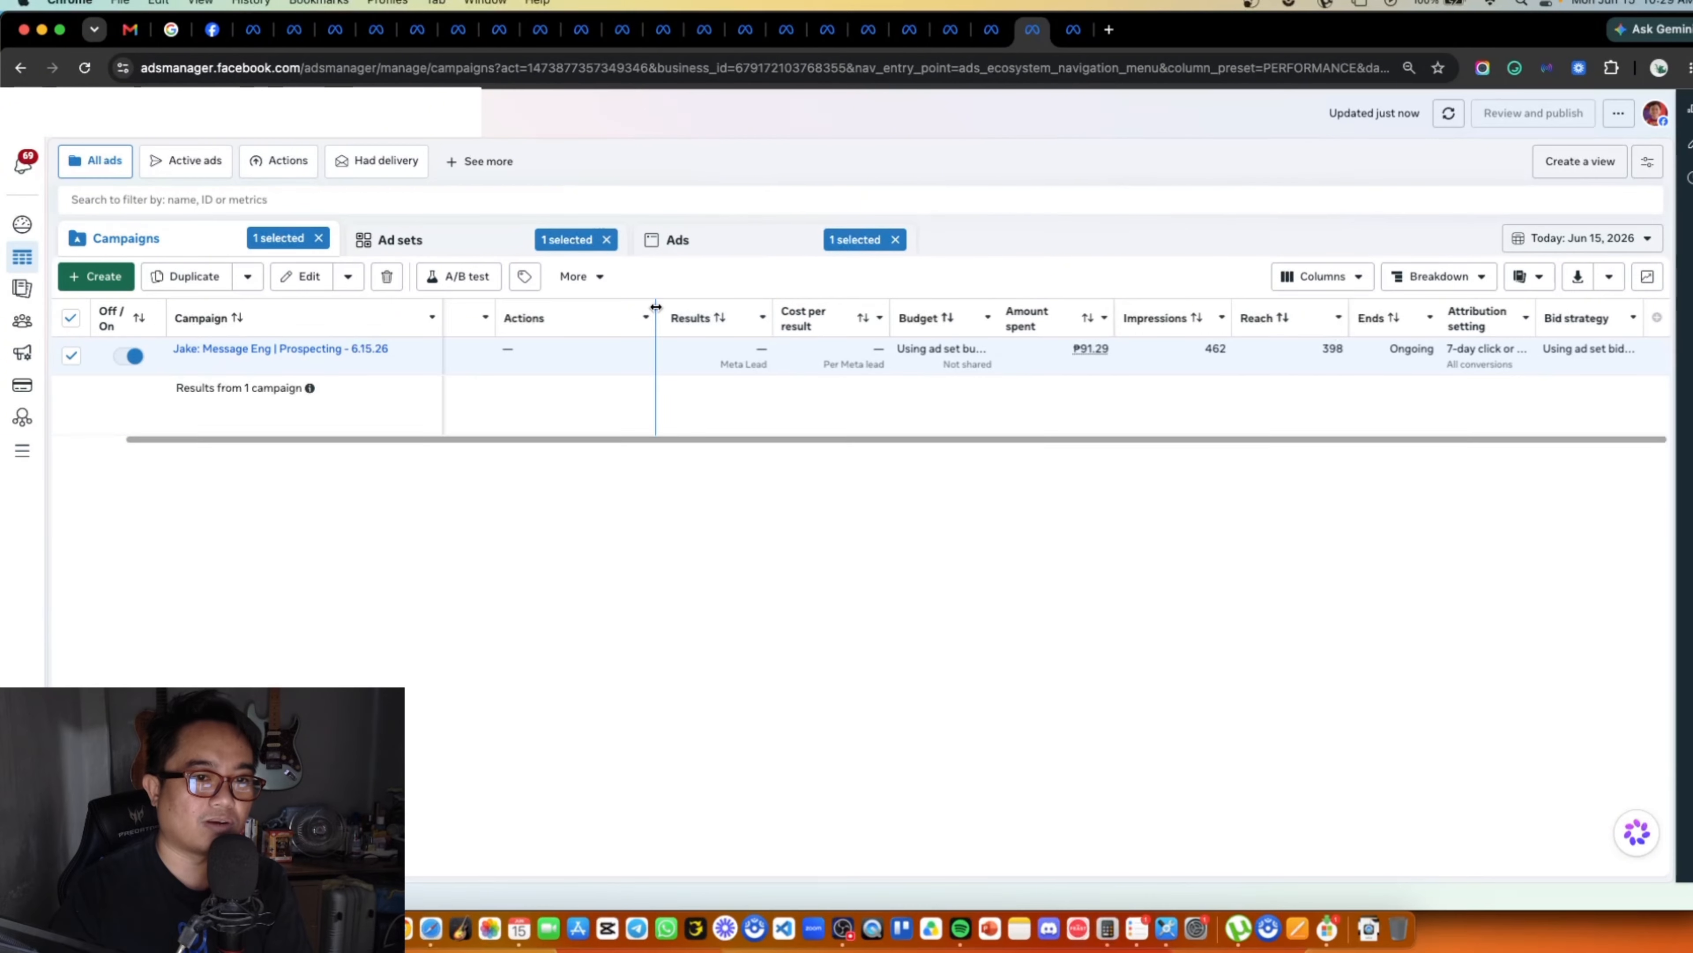
# Step: Narrow the Actions column in the campaign table and open the column customization settings
pyautogui.moveTo(656, 312); pyautogui.dragTo(603, 312)
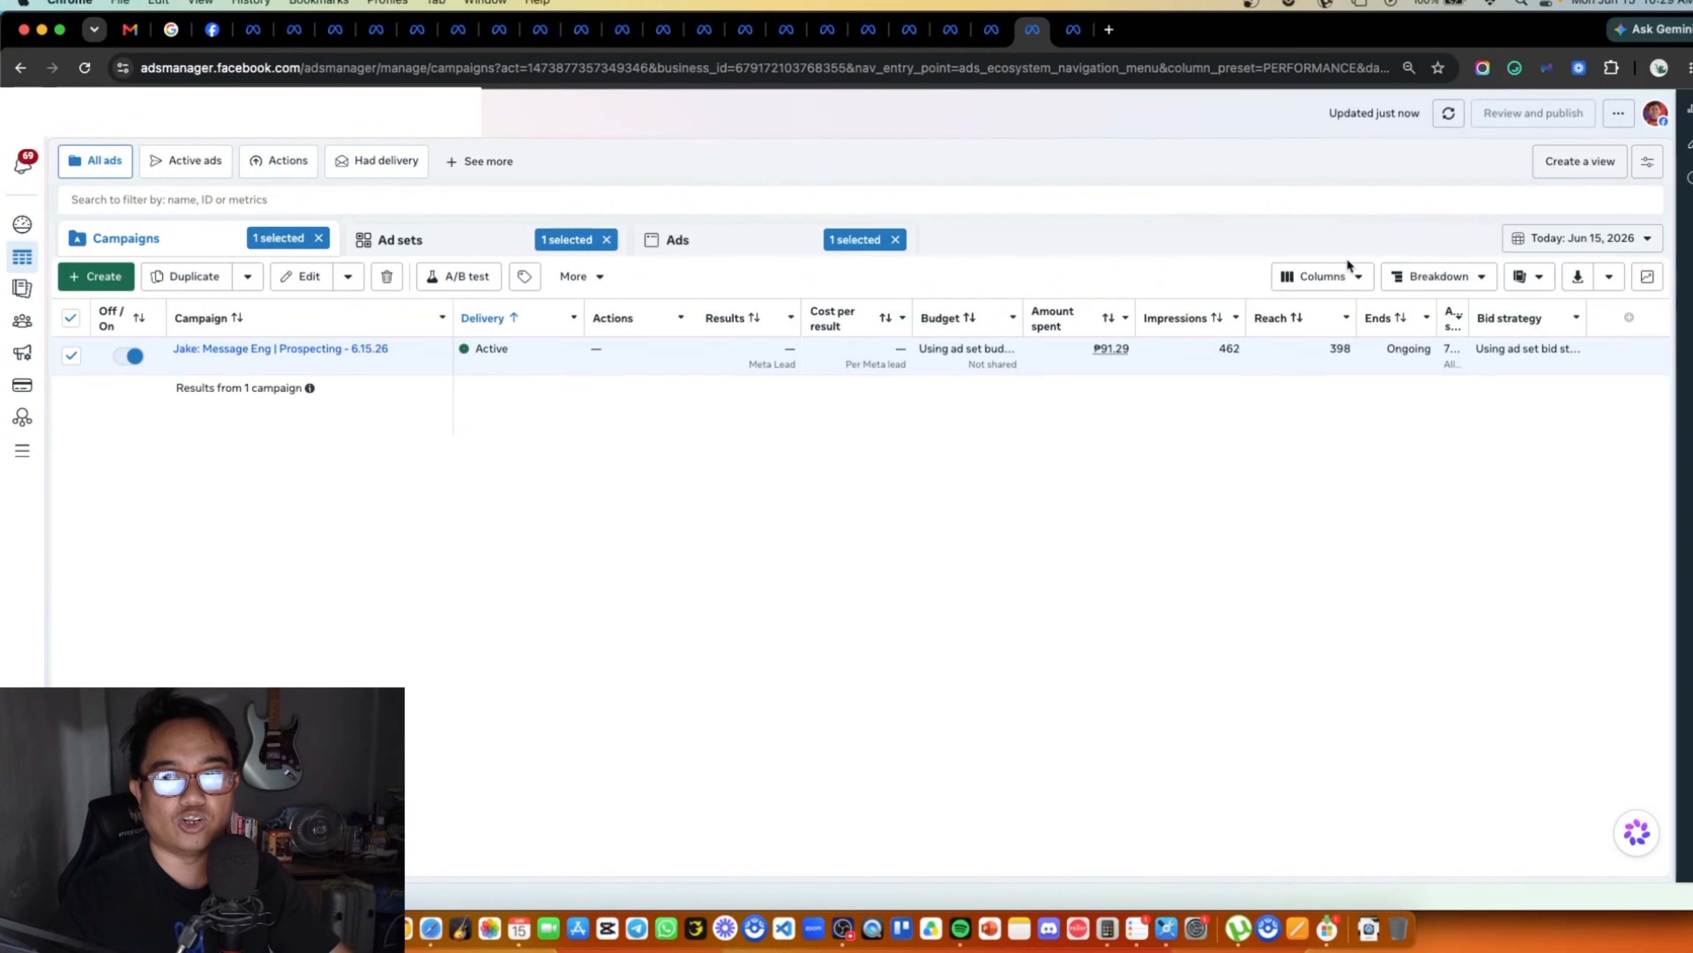
pyautogui.click(1344, 278)
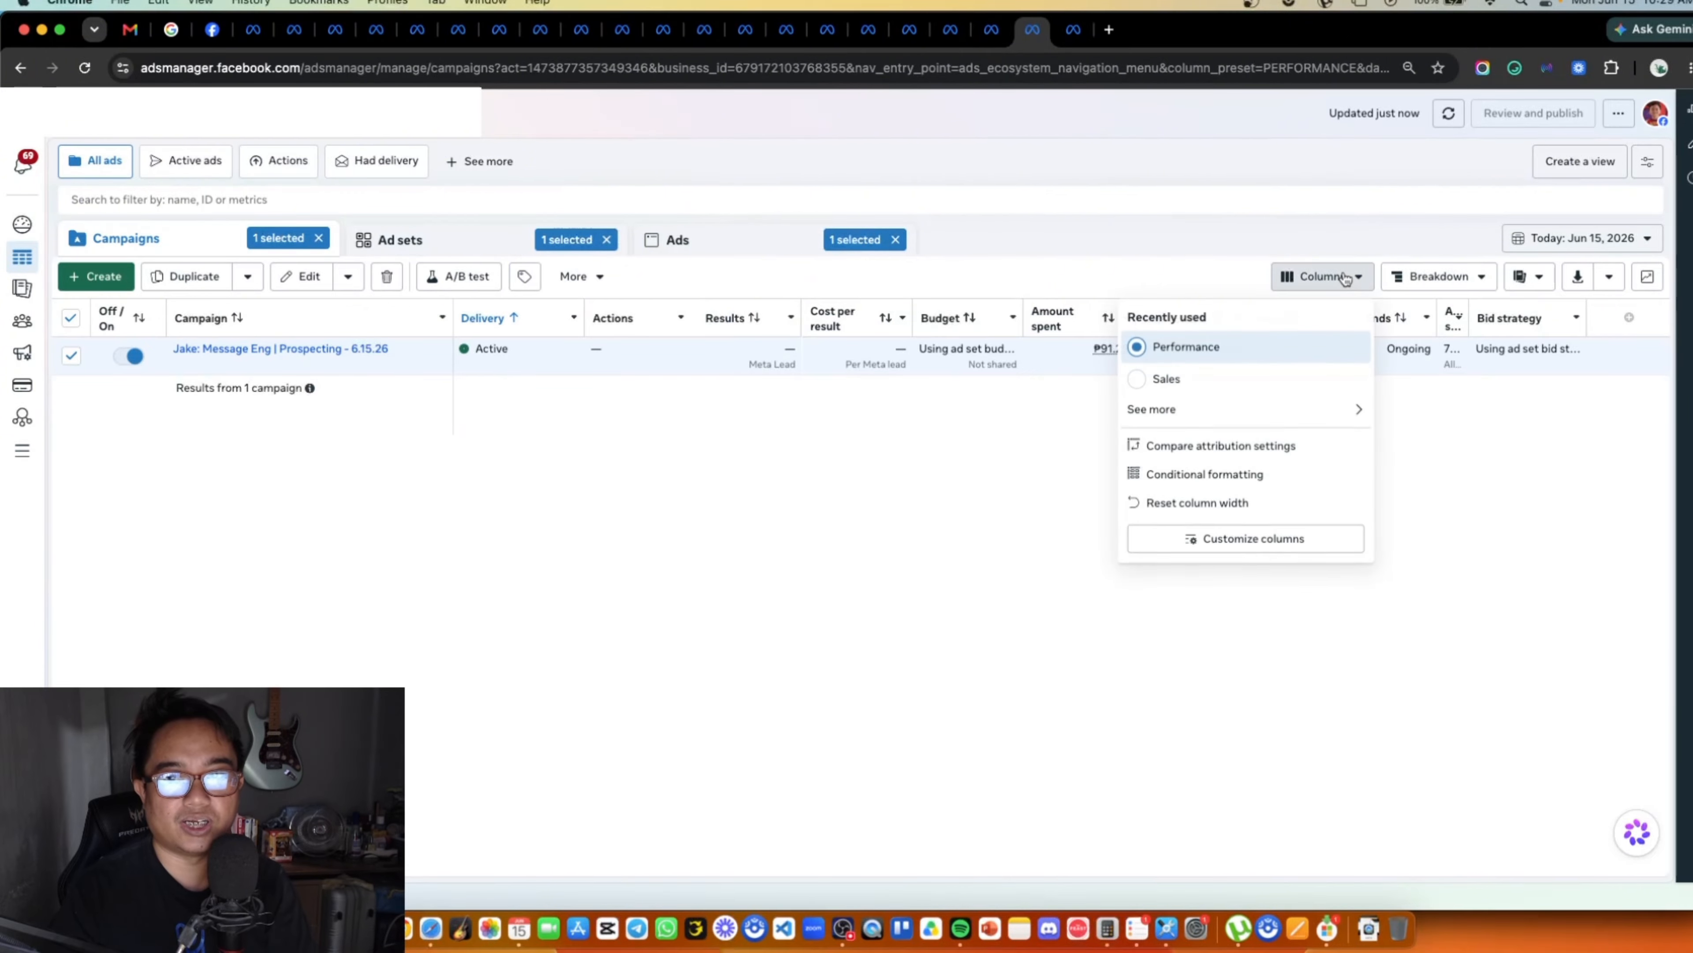
pyautogui.click(1285, 538)
# Step: Remove all selected columns from Results through Ad set name, keeping only Campaign, Delivery and Actions
pyautogui.scroll(5, 697, 429)
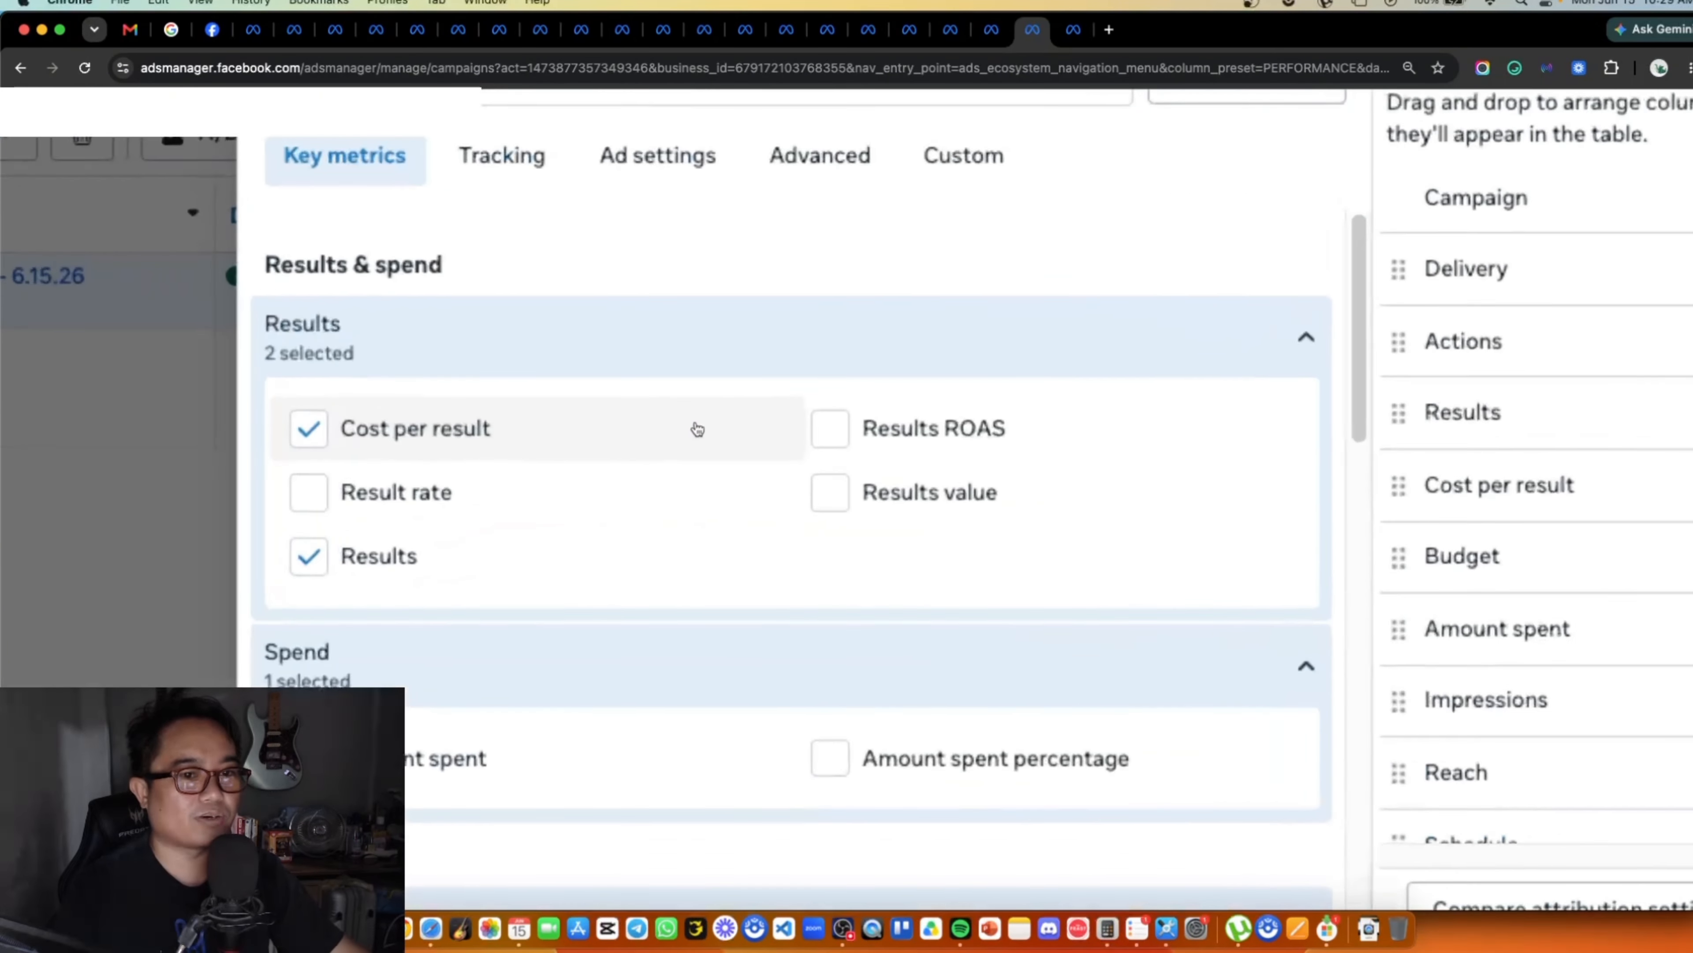
pyautogui.scroll(-5, 697, 429)
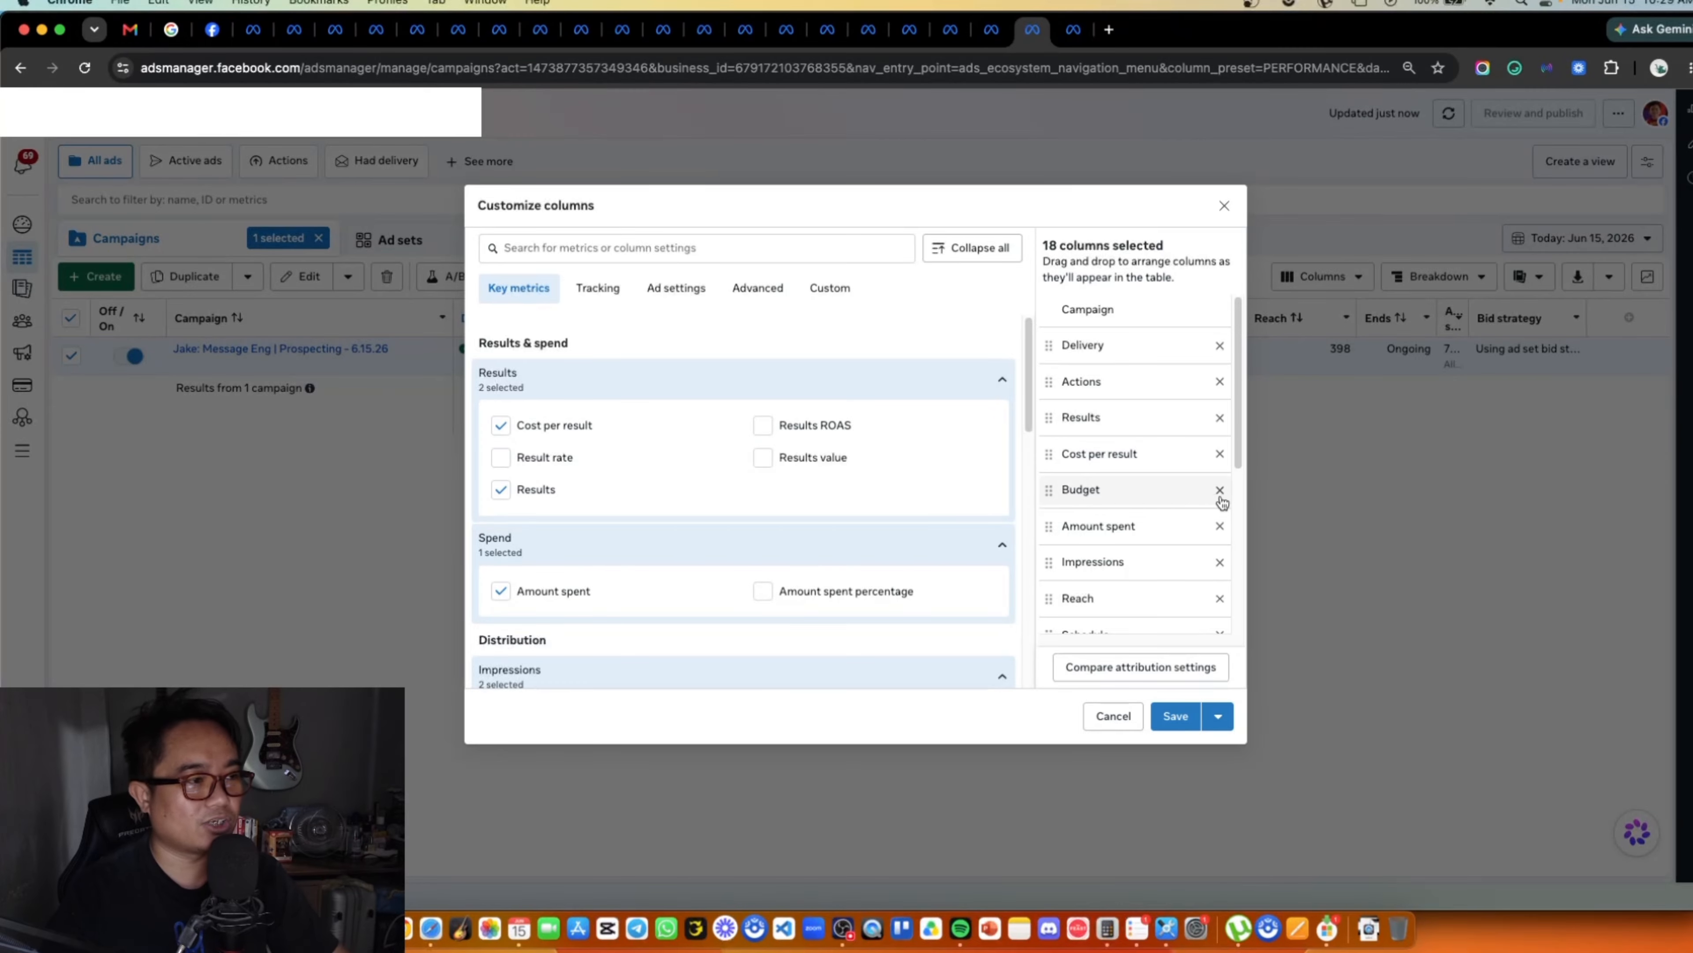
pyautogui.scroll(-1, 1222, 493)
pyautogui.scroll(1, 1226, 473)
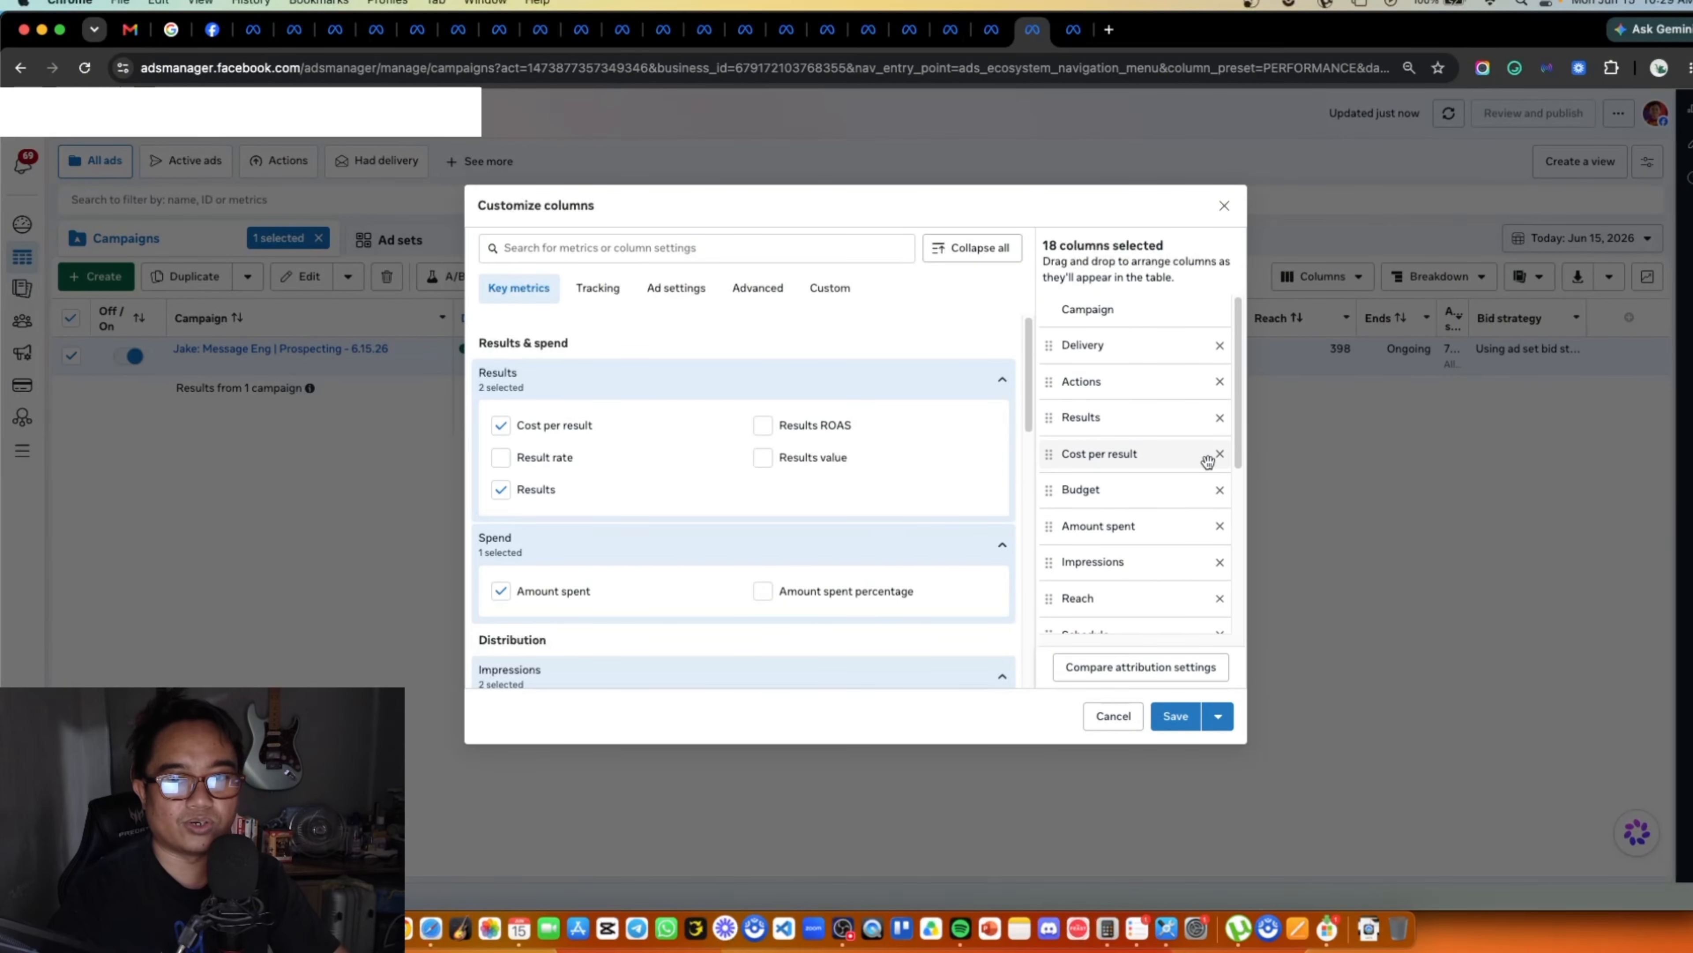
pyautogui.scroll(3, 1210, 459)
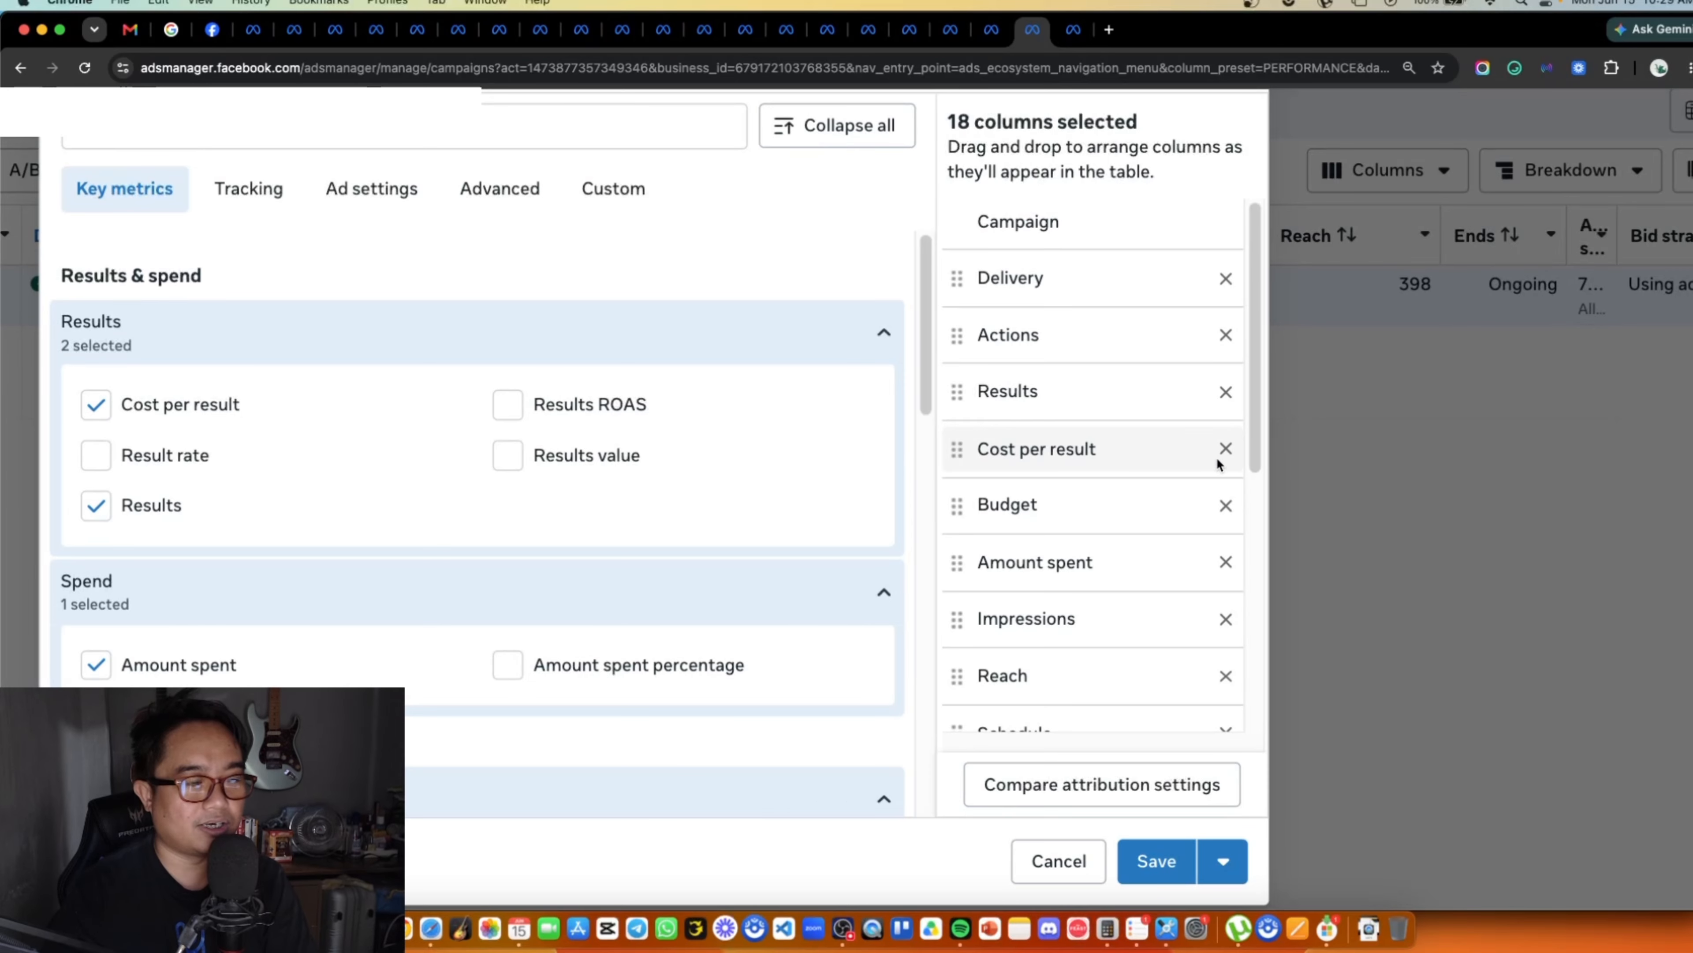
pyautogui.click(1225, 392)
pyautogui.doubleClick(1225, 392)
pyautogui.tripleClick(1225, 392)
pyautogui.tripleClick(1225, 392)
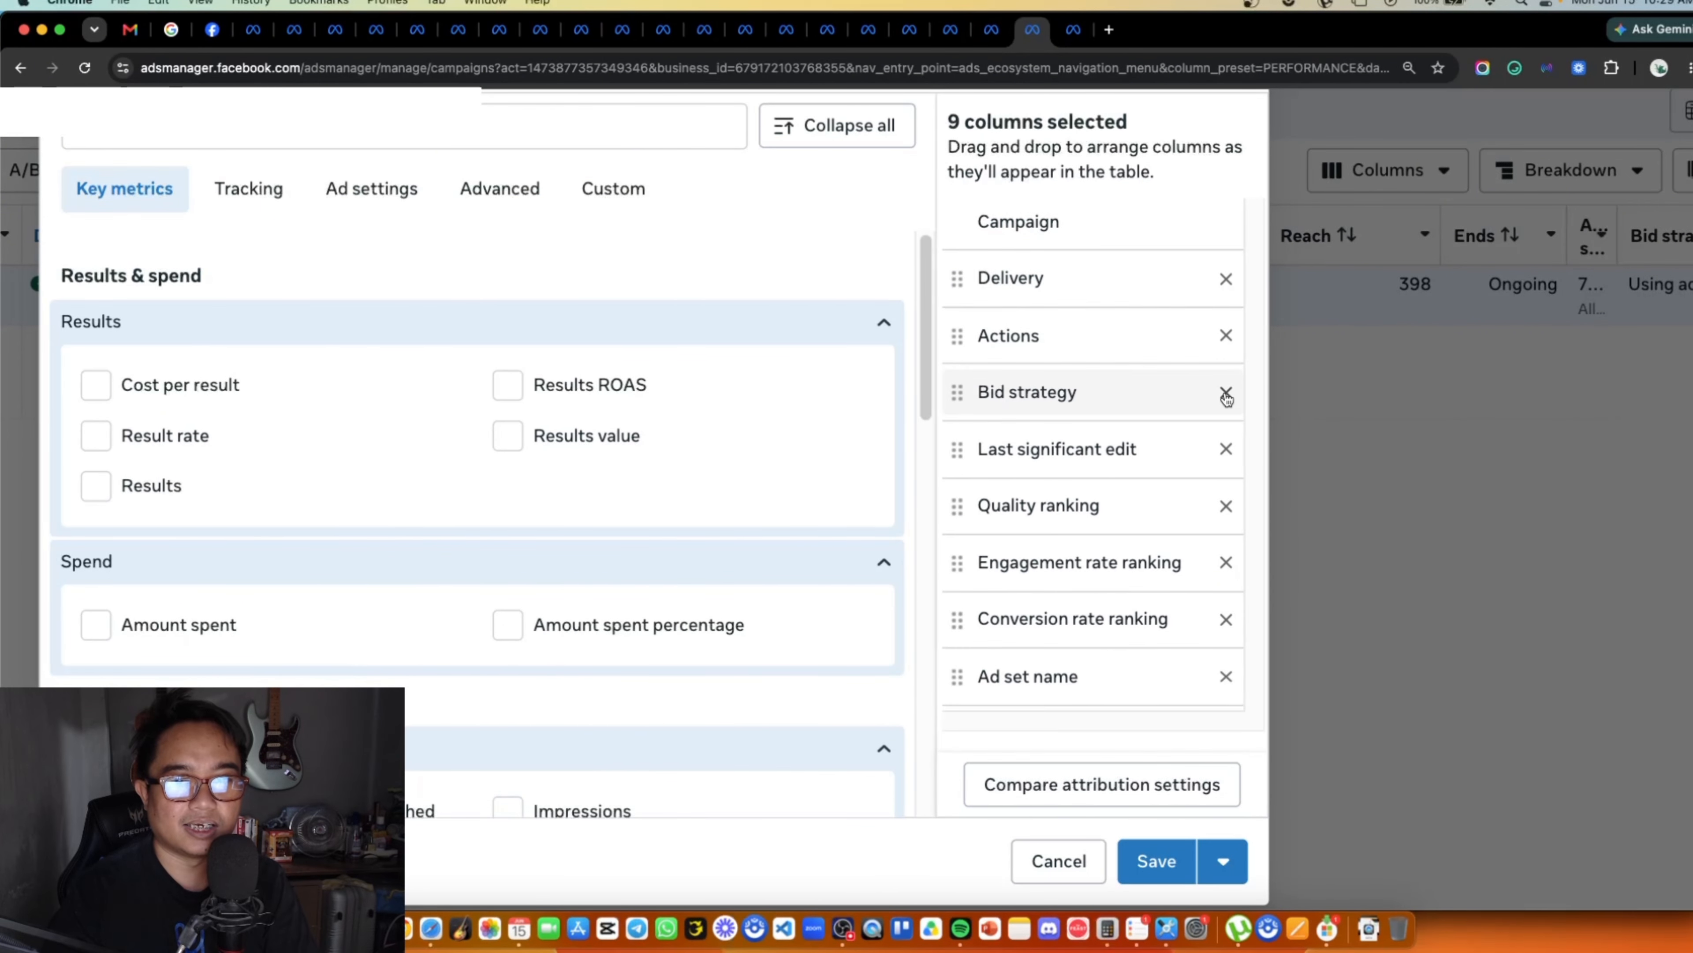
pyautogui.tripleClick(1225, 392)
pyautogui.doubleClick(1225, 392)
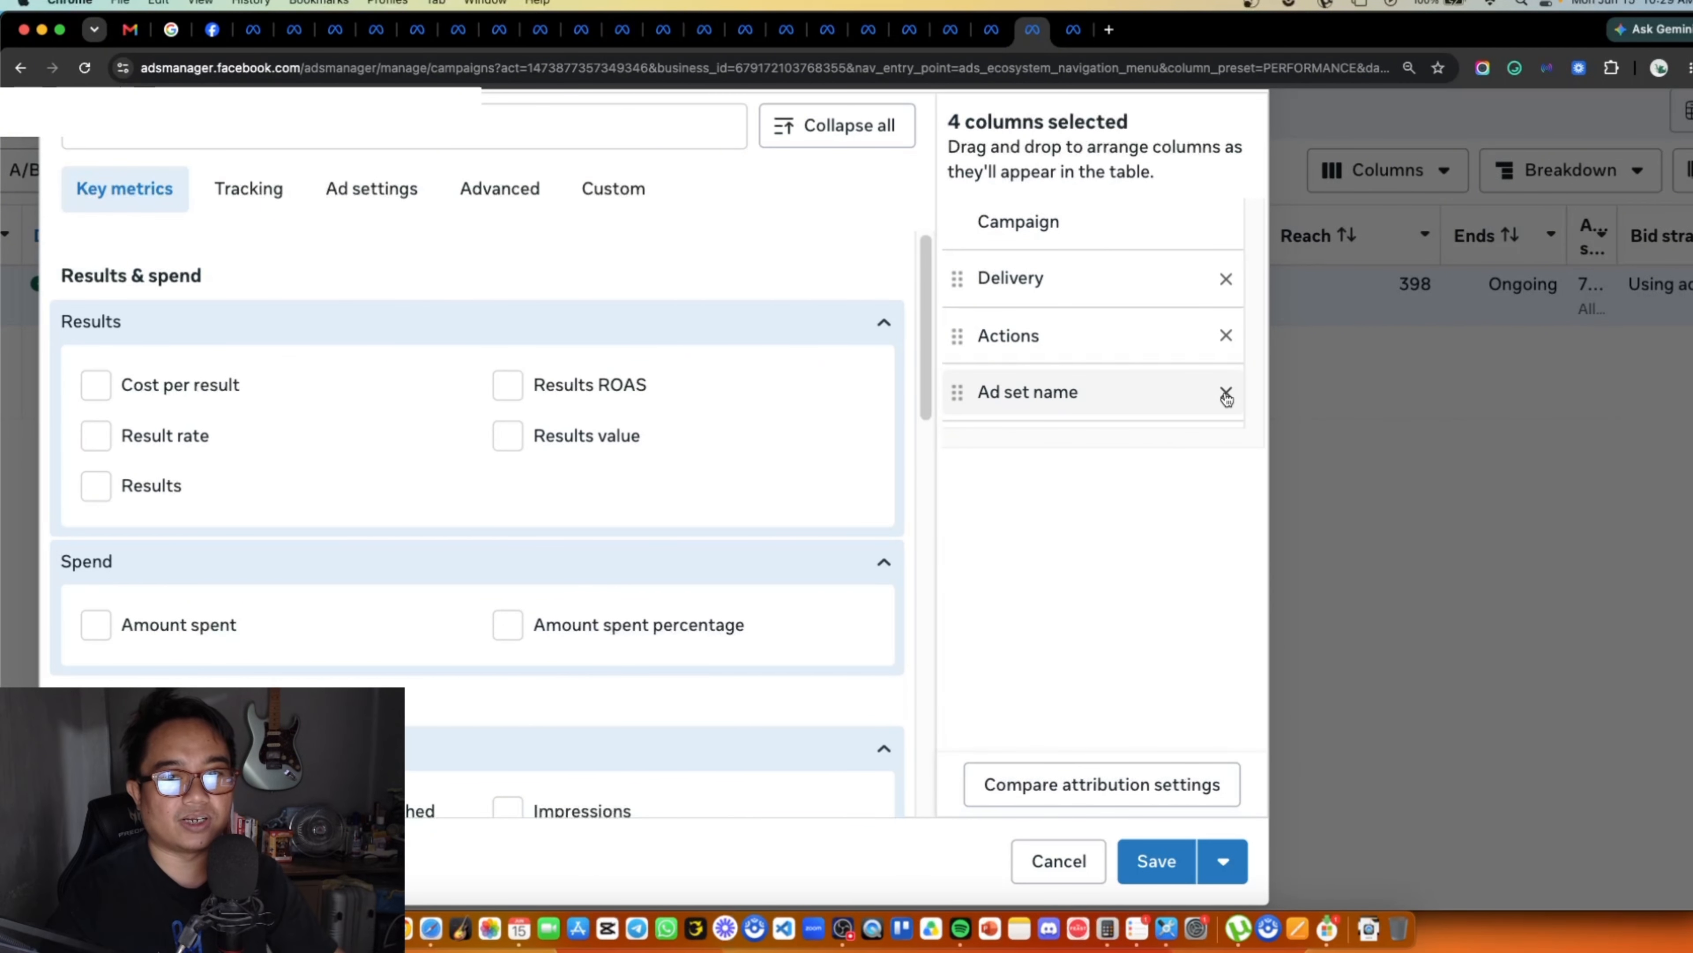
pyautogui.scroll(-5, 1186, 425)
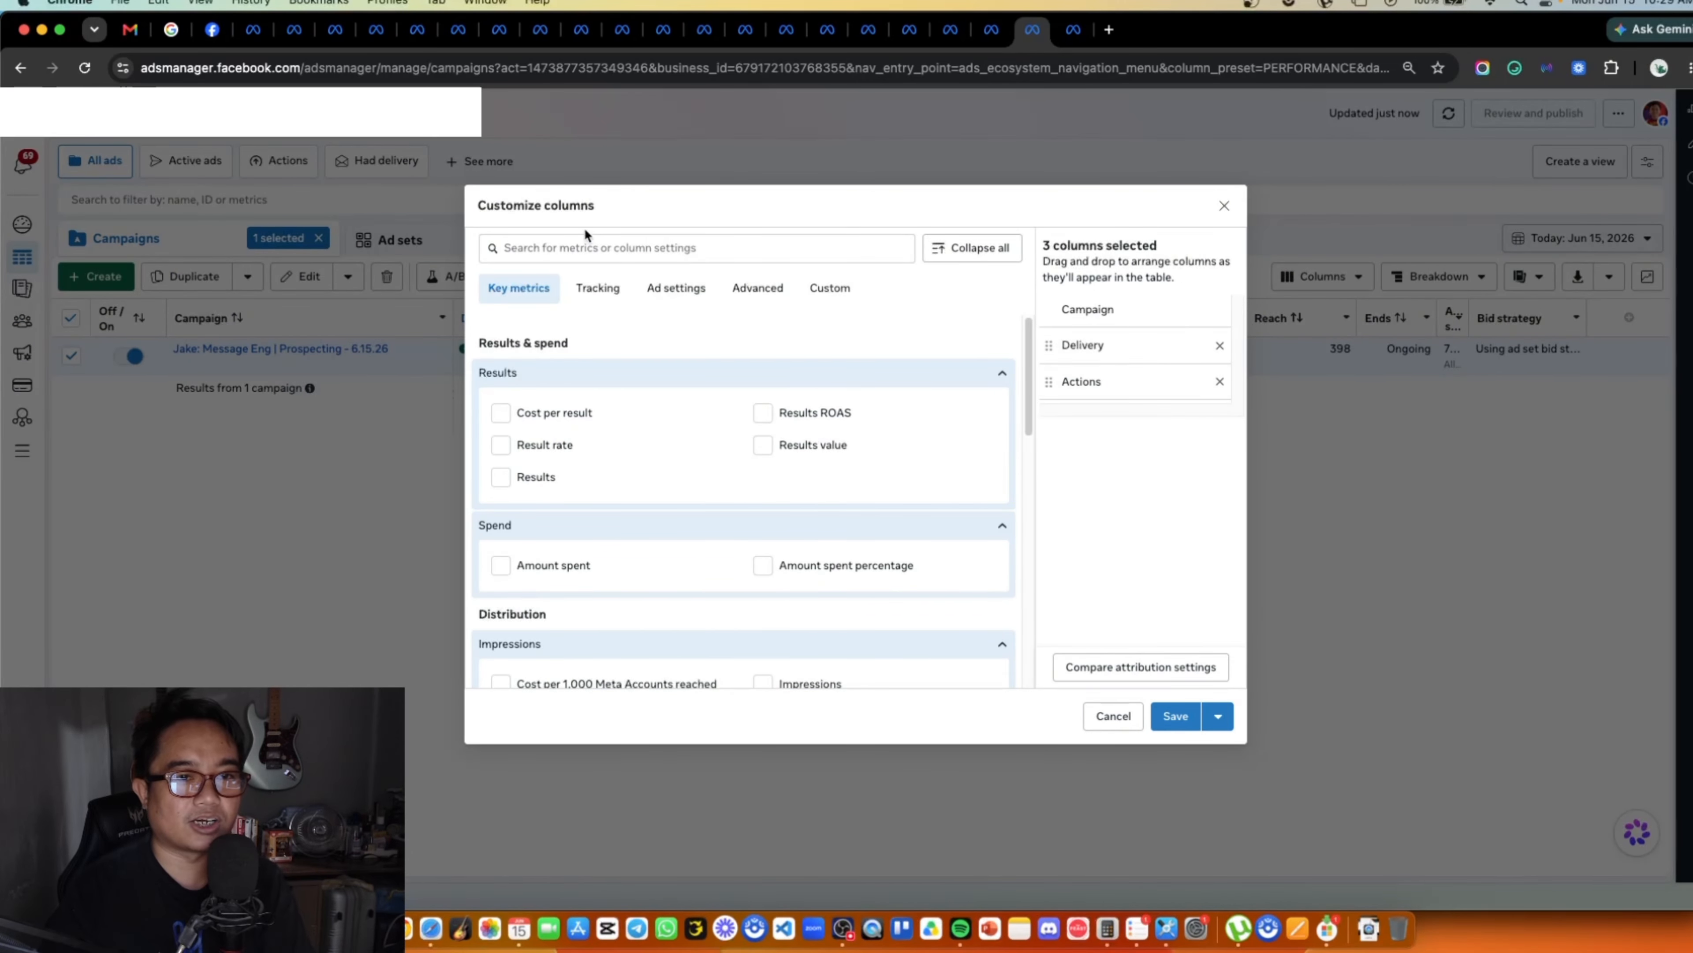
# Step: Find the date metrics and add the Date created and Date last edited columns
pyautogui.write('da')
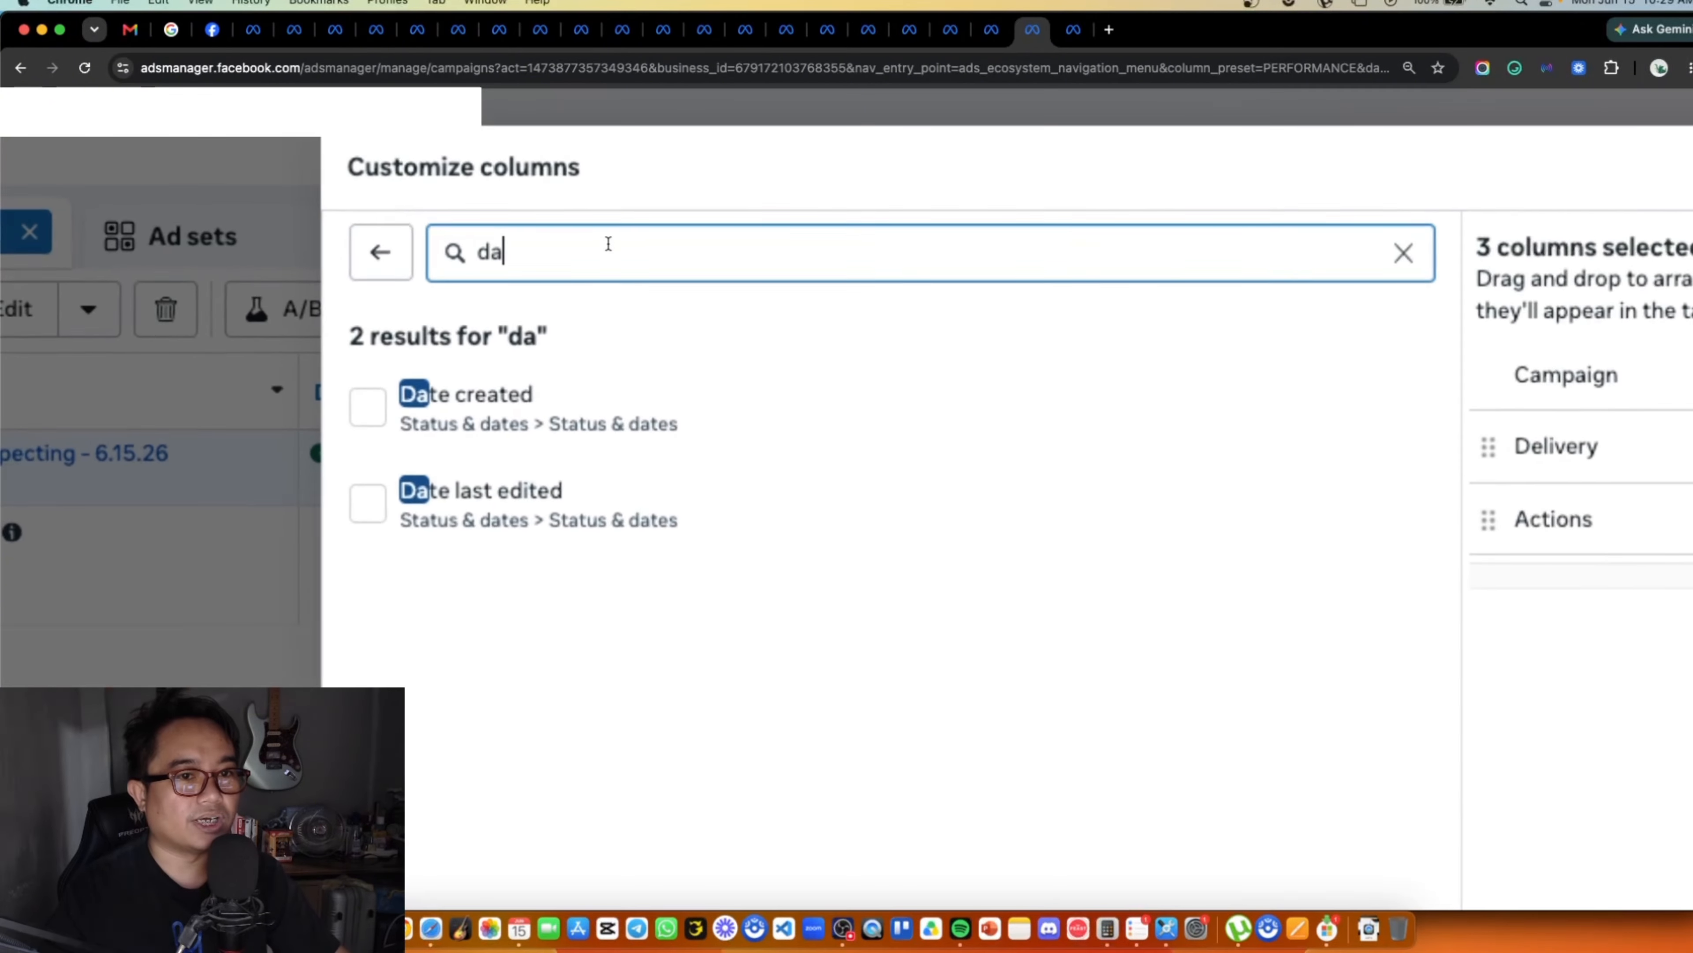
pyautogui.write('te')
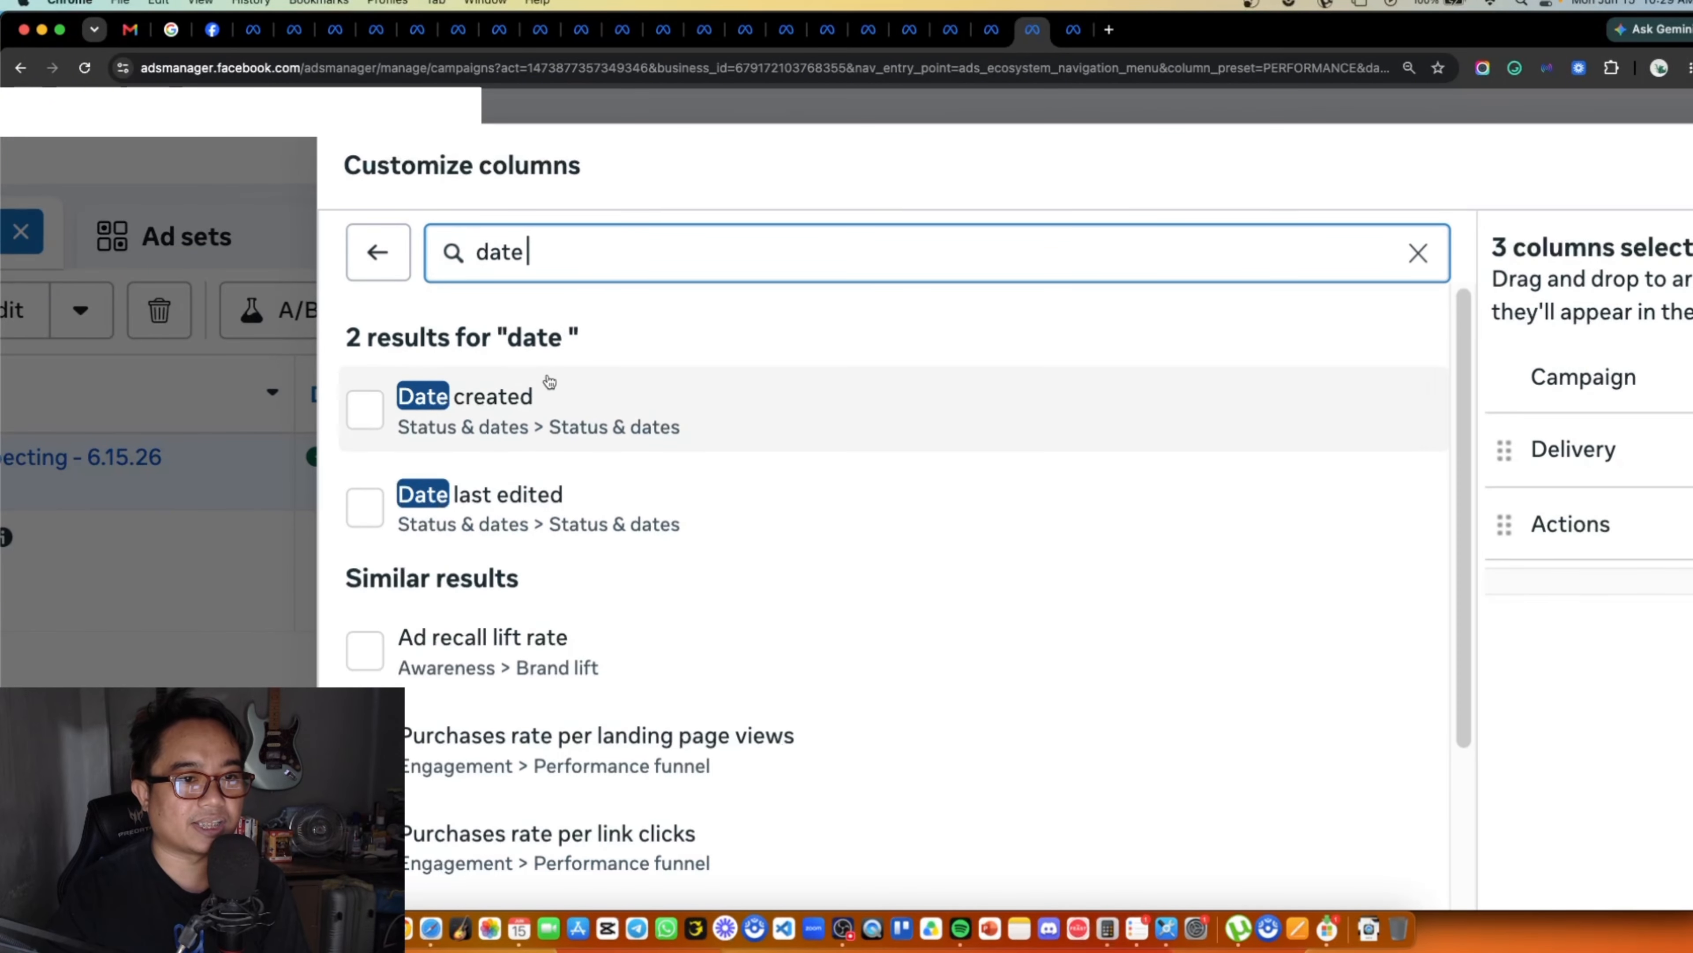
pyautogui.click(558, 408)
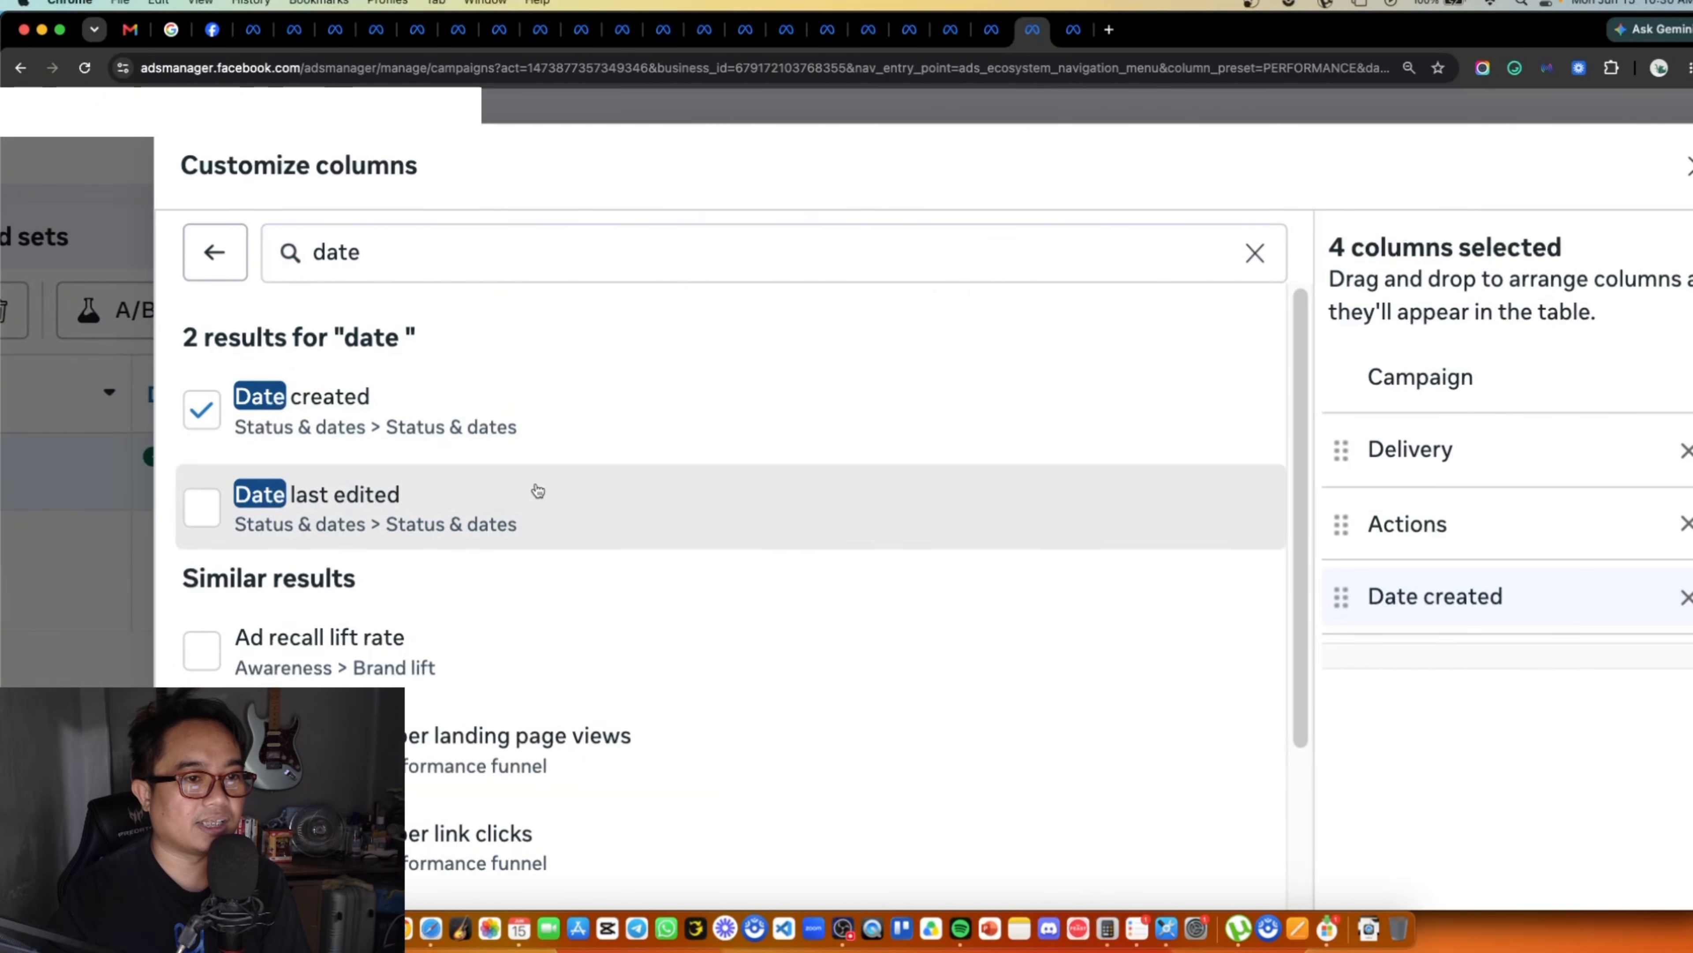
pyautogui.click(541, 490)
pyautogui.tripleClick(632, 266)
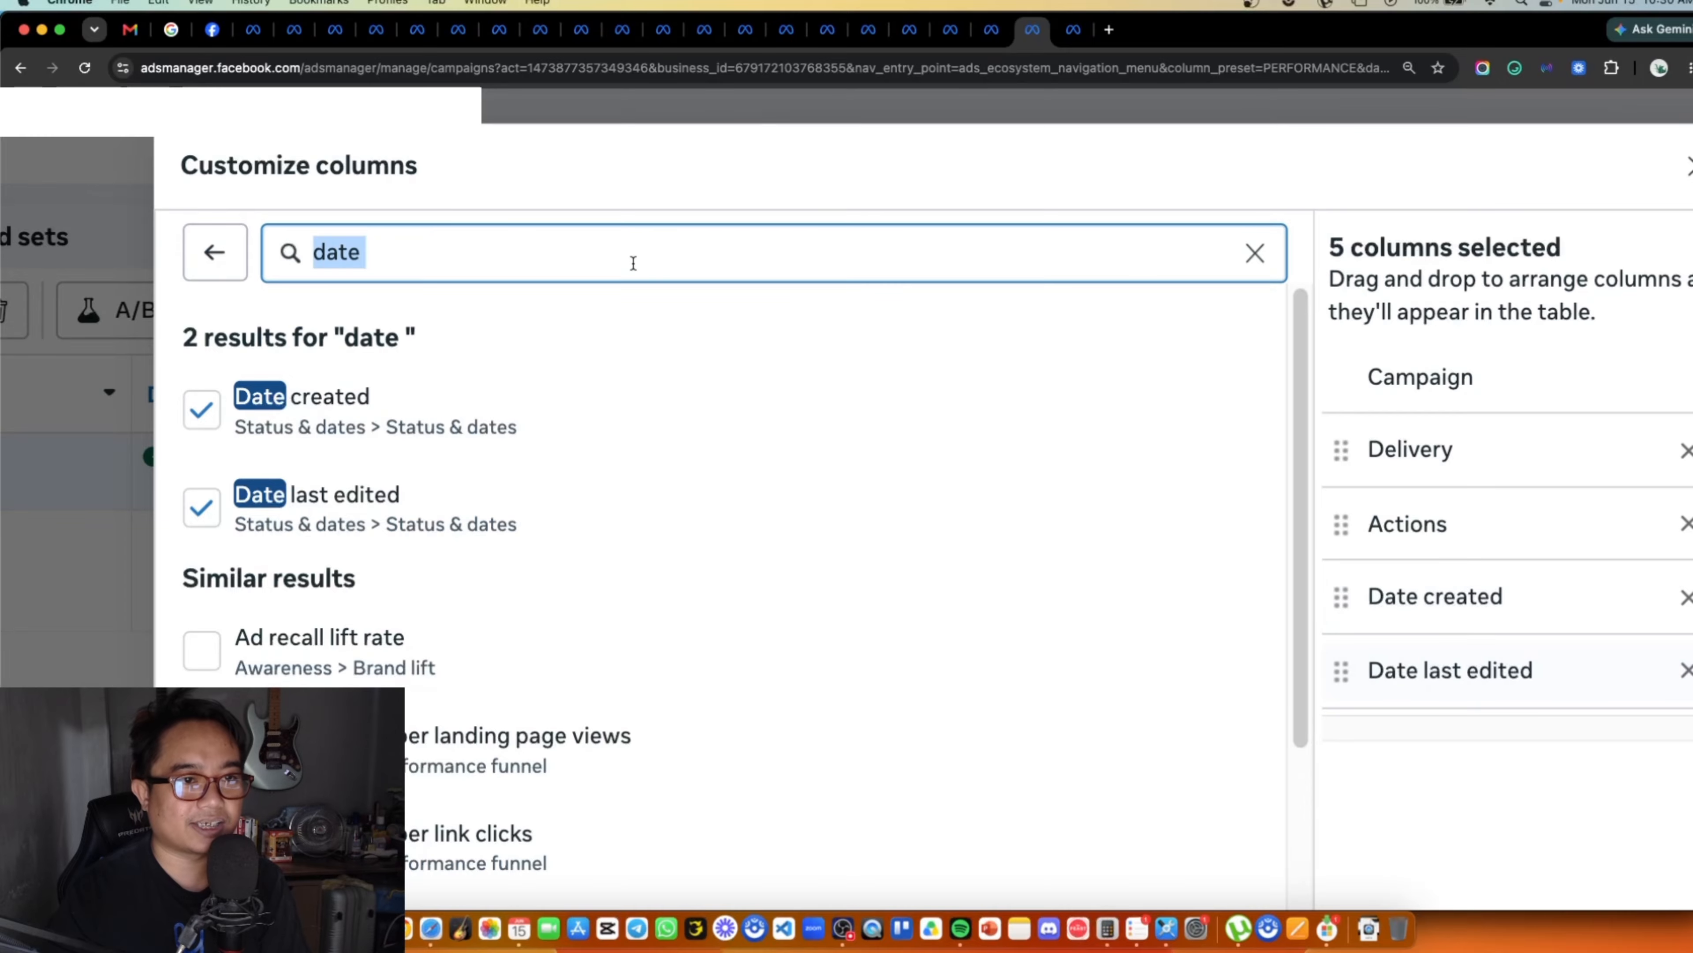
pyautogui.write('impres')
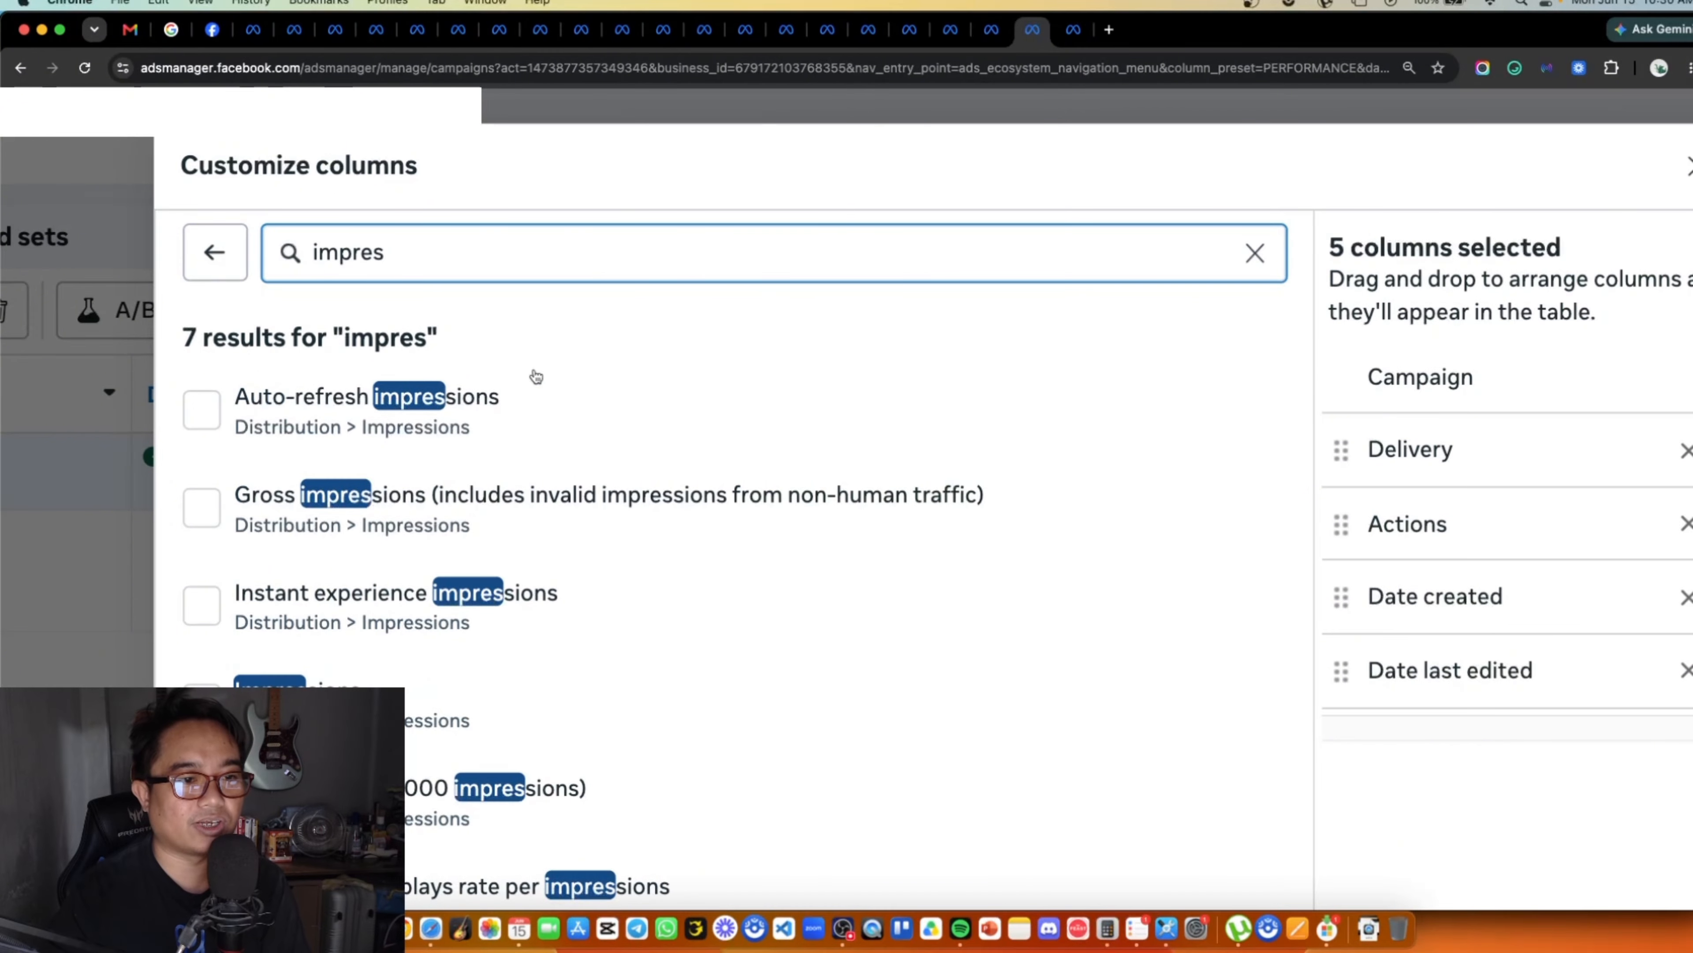
pyautogui.click(439, 690)
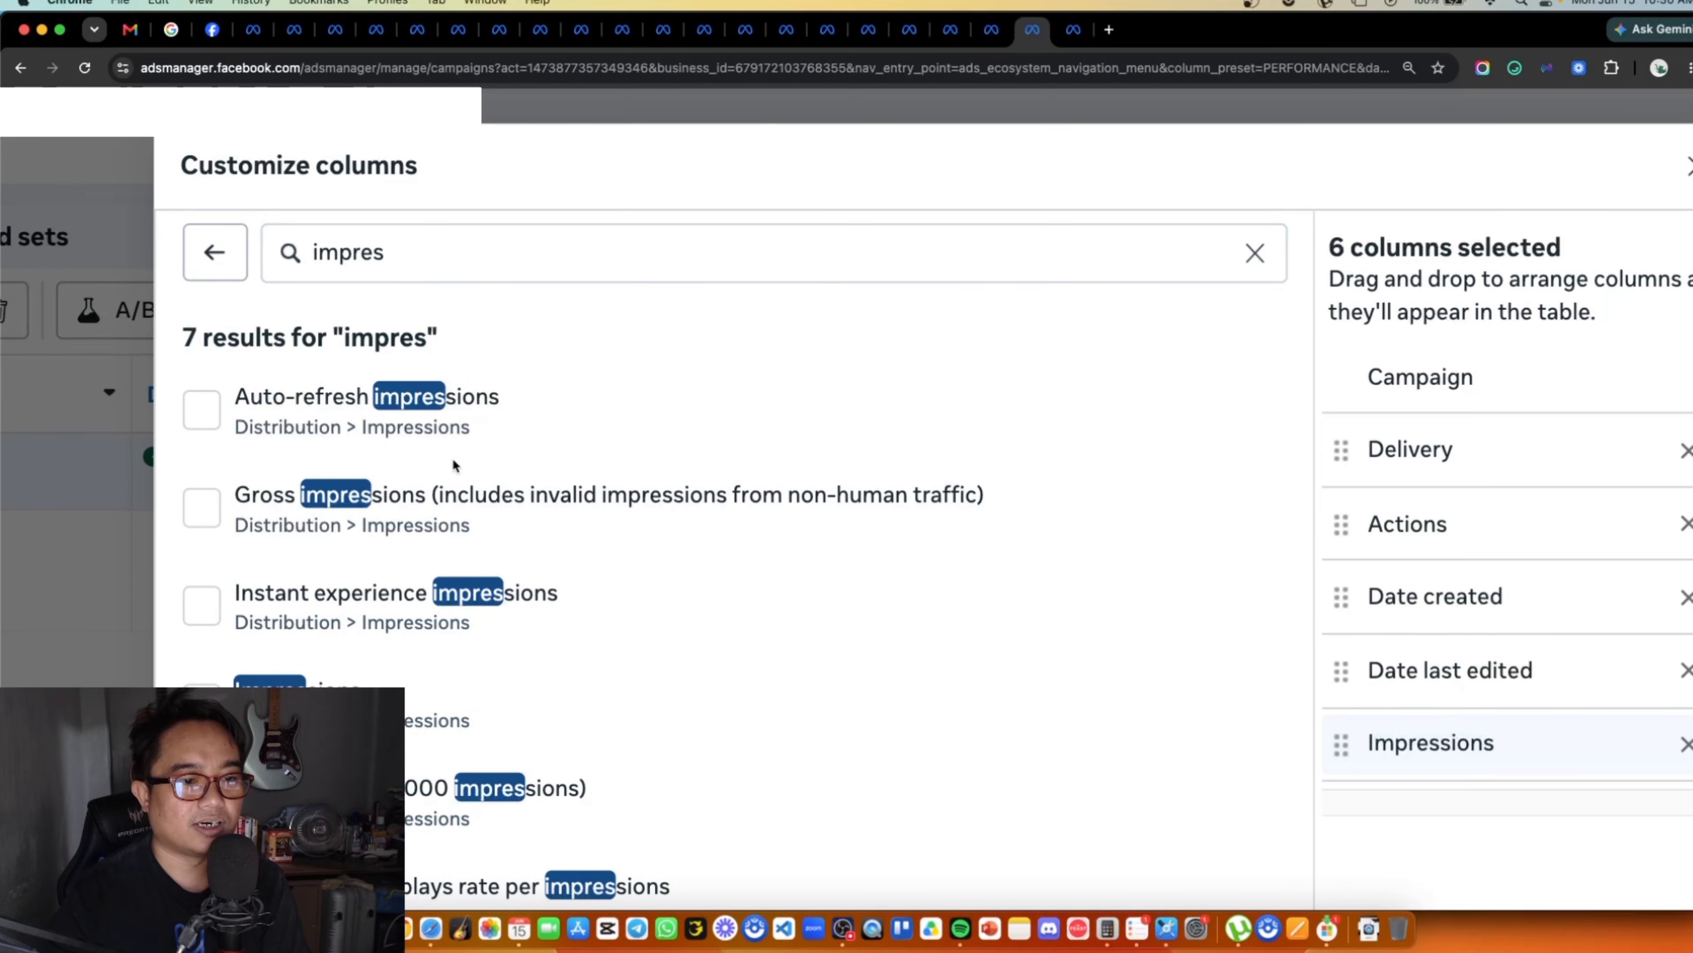
pyautogui.tripleClick(538, 258)
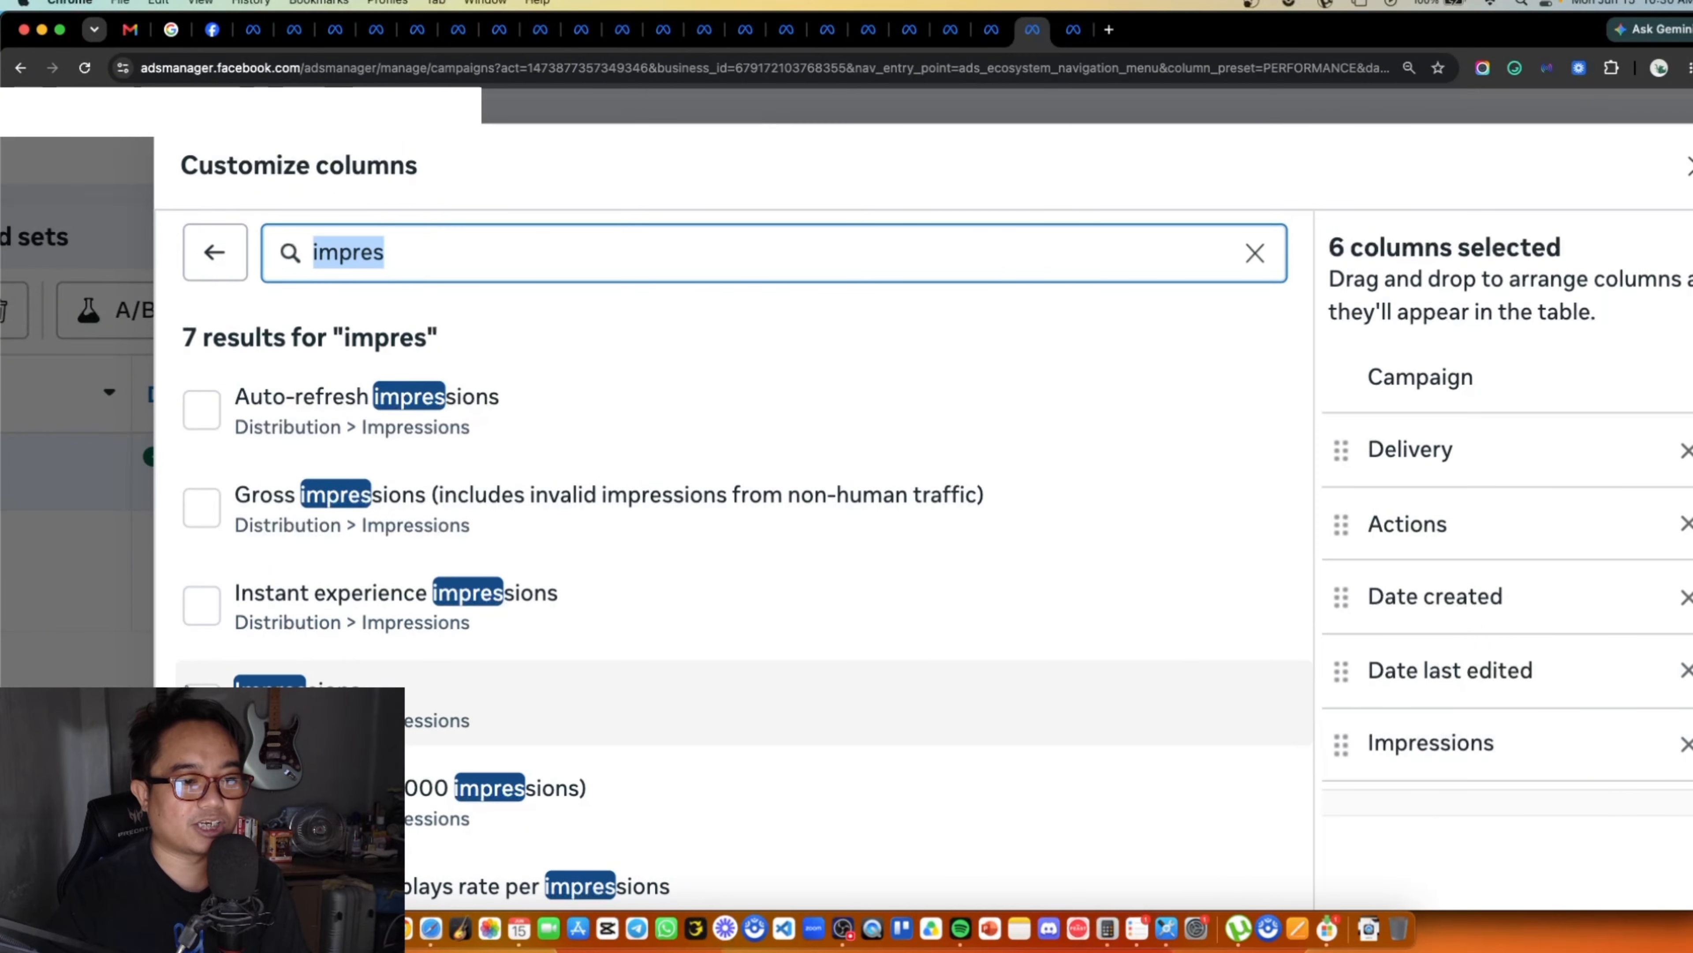
pyautogui.click(208, 703)
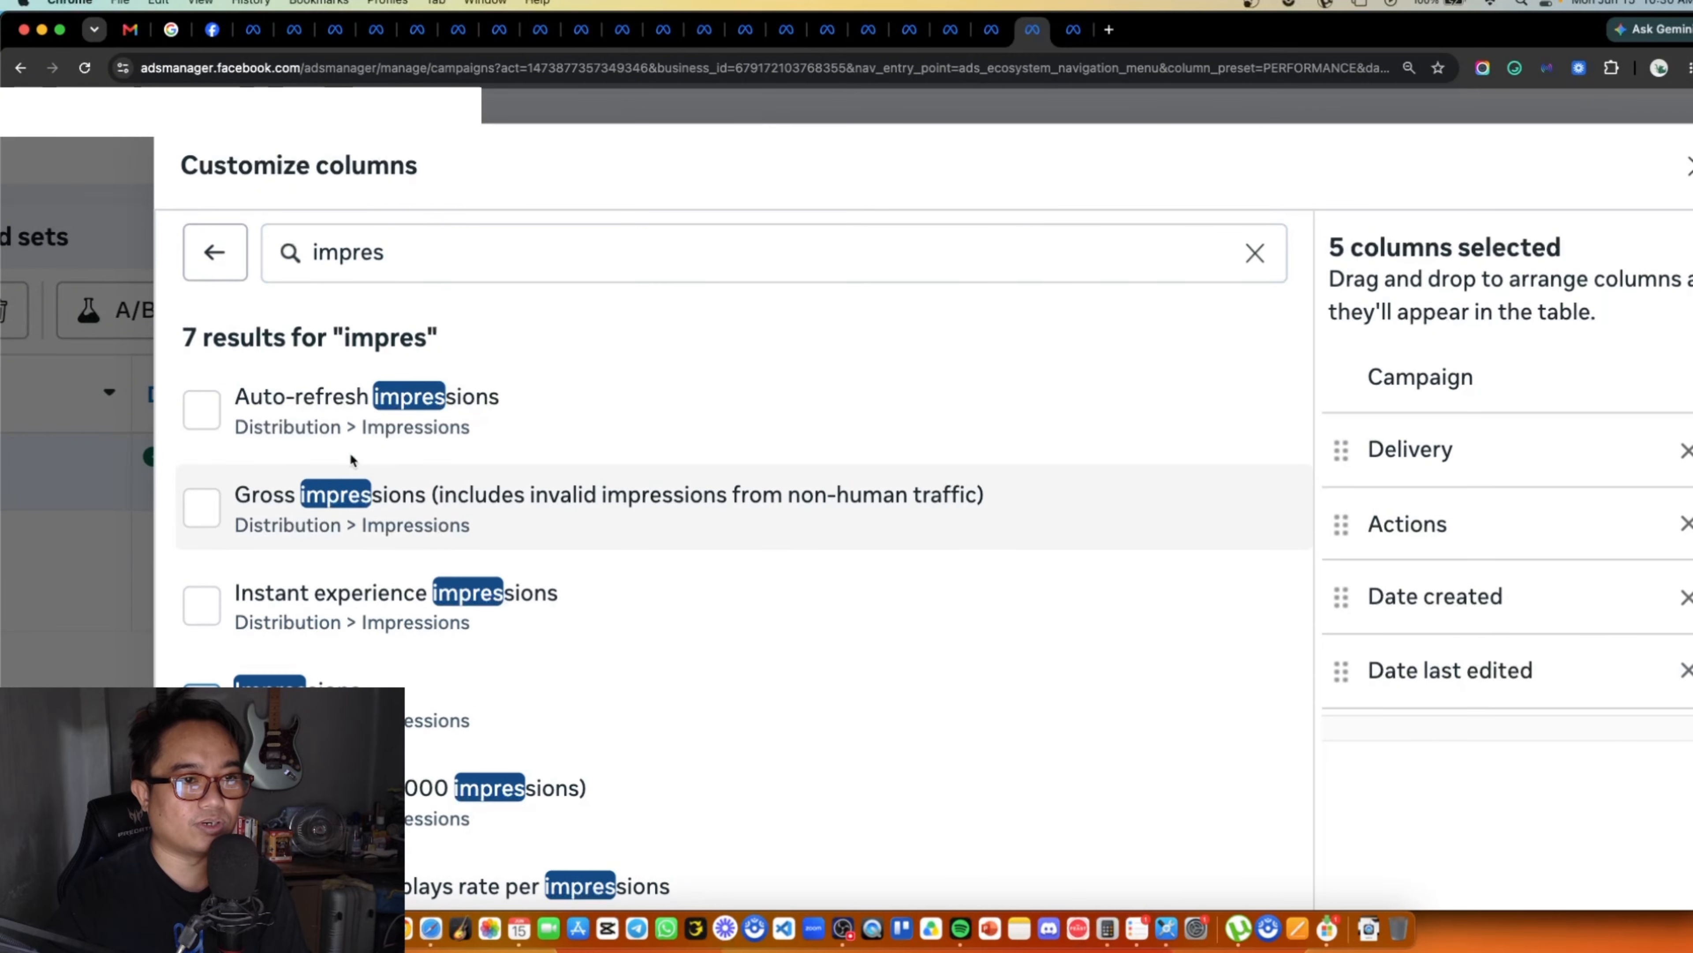
# Step: Add the Reach column followed by the Impressions column to the selected columns
pyautogui.tripleClick(454, 250)
pyautogui.write('reac')
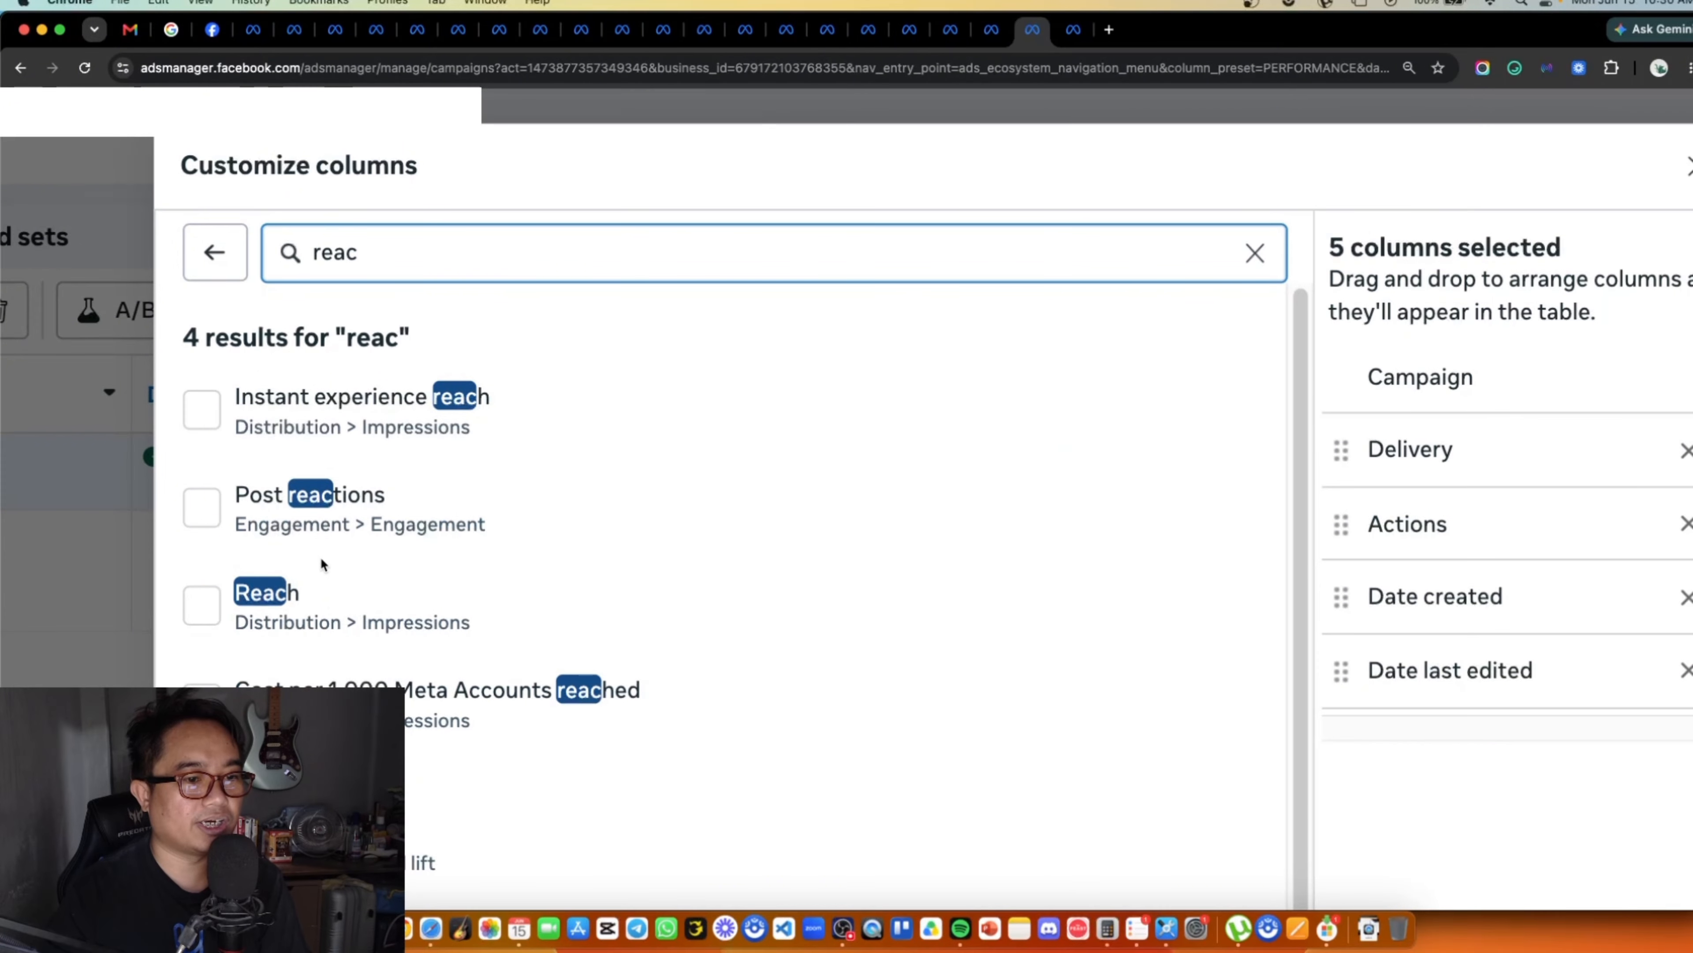
pyautogui.click(322, 565)
pyautogui.tripleClick(468, 252)
pyautogui.write('im')
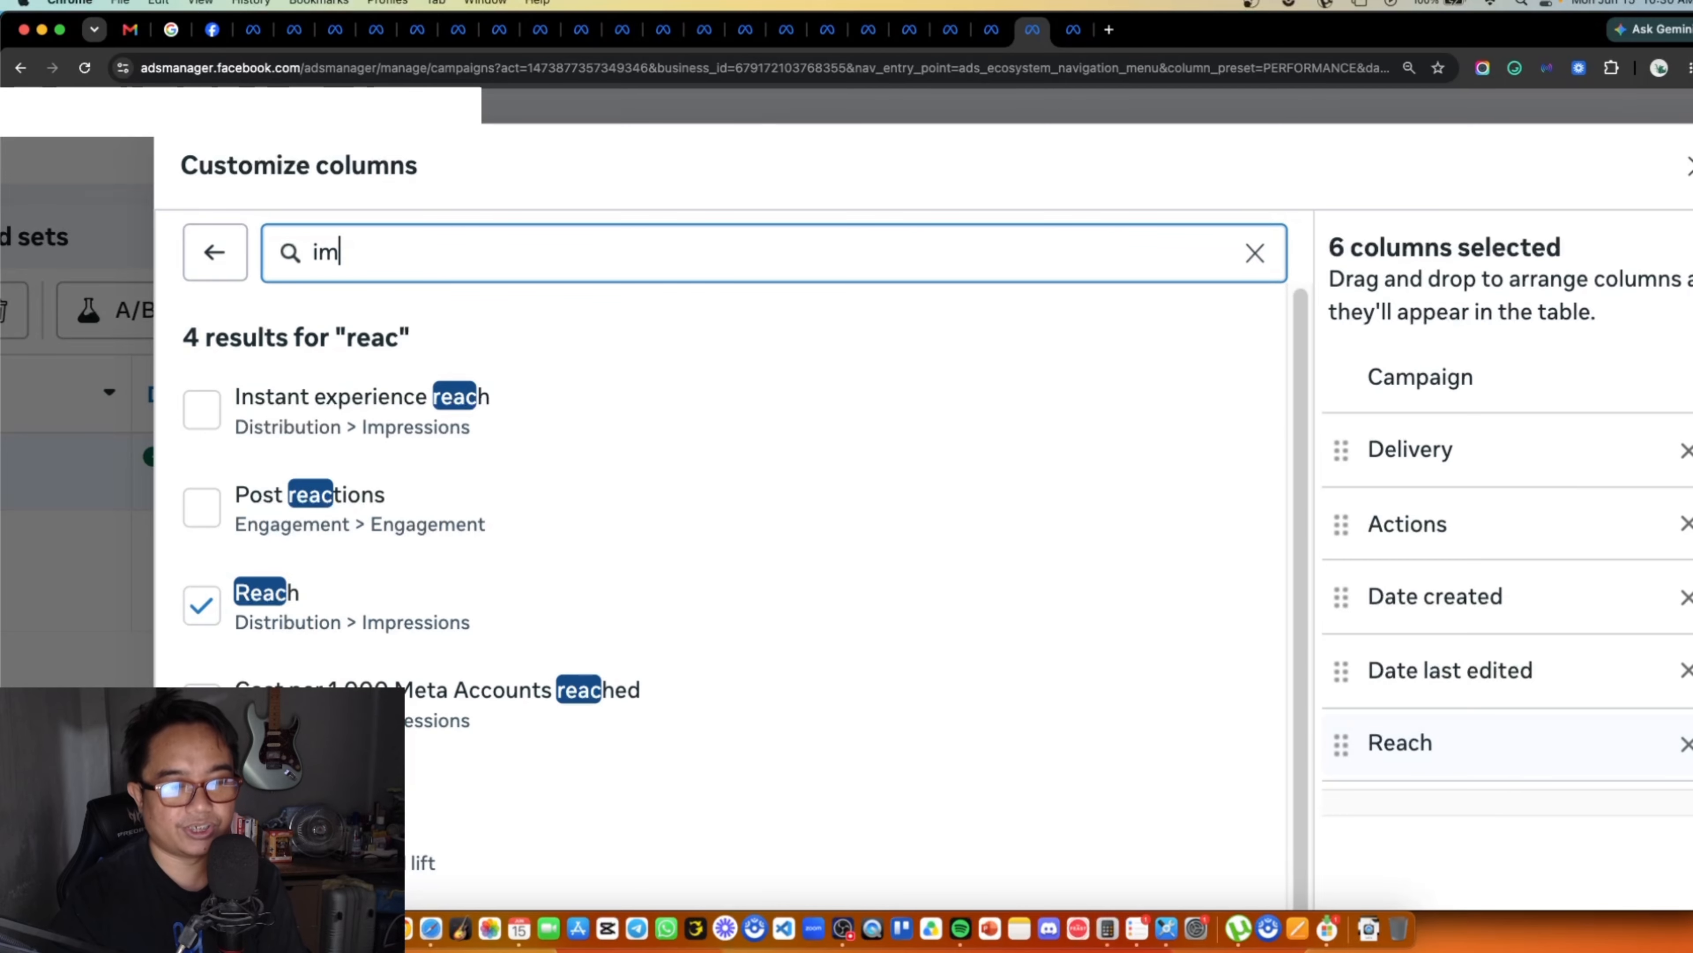
pyautogui.write('press')
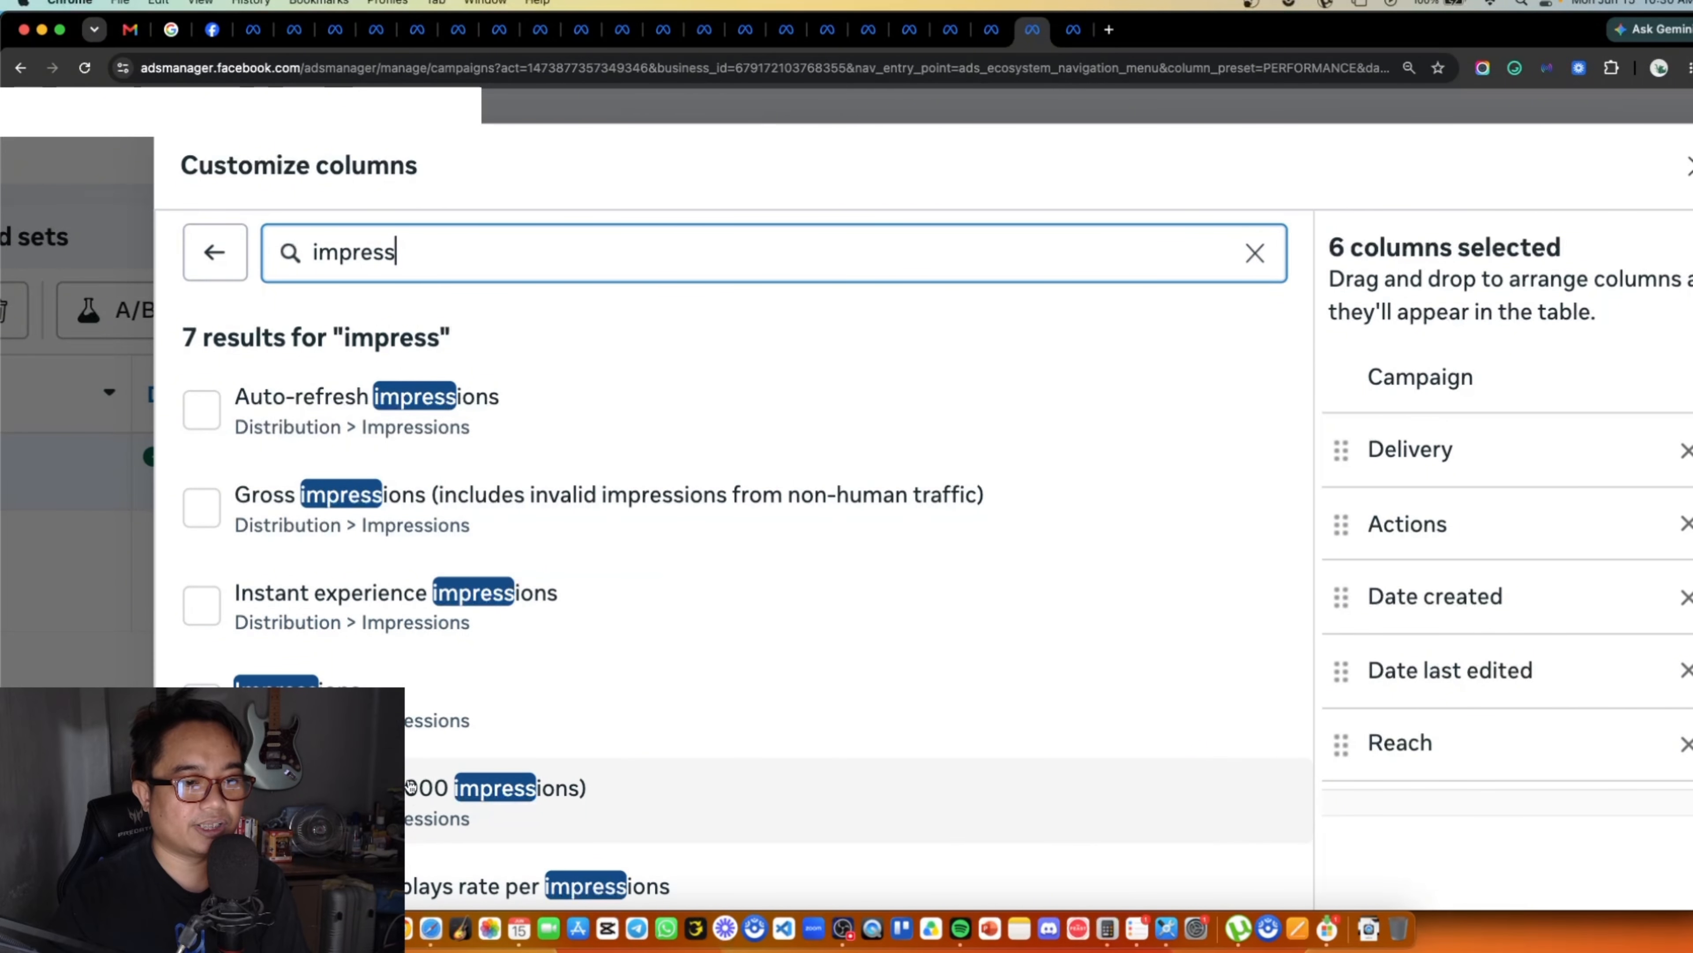
pyautogui.click(440, 700)
# Step: Add the CTR (link click-through rate) and CPC (cost per link click) columns
pyautogui.tripleClick(478, 248)
pyautogui.write('c')
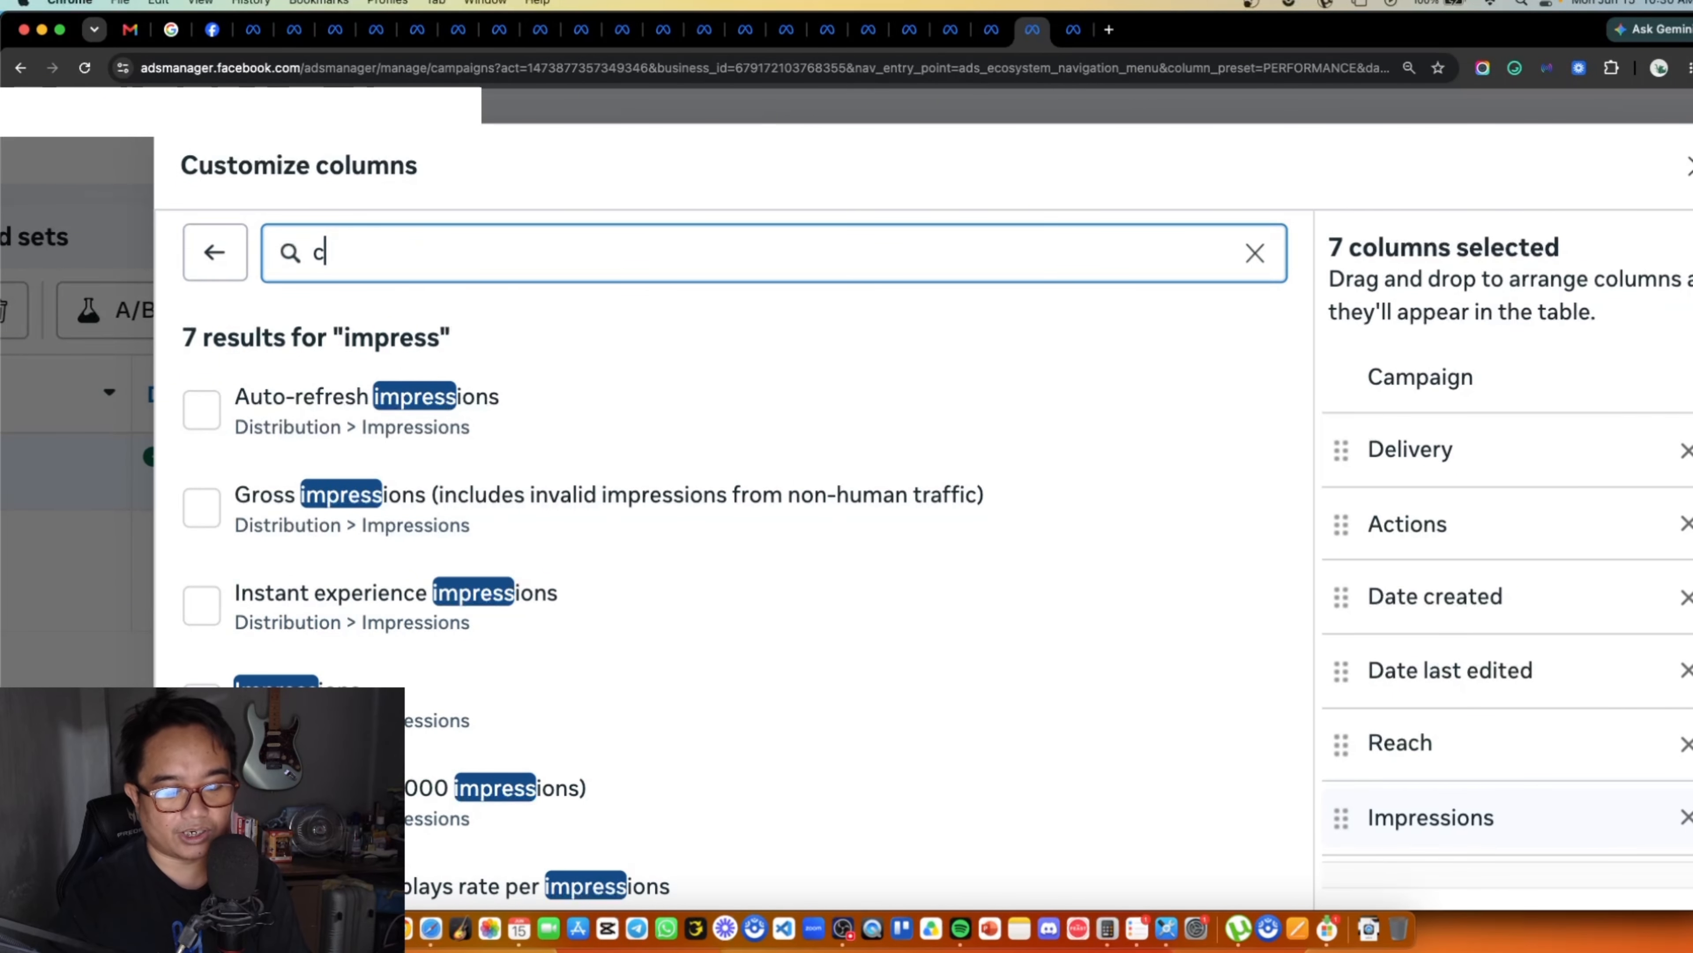
pyautogui.write('tr')
pyautogui.click(490, 434)
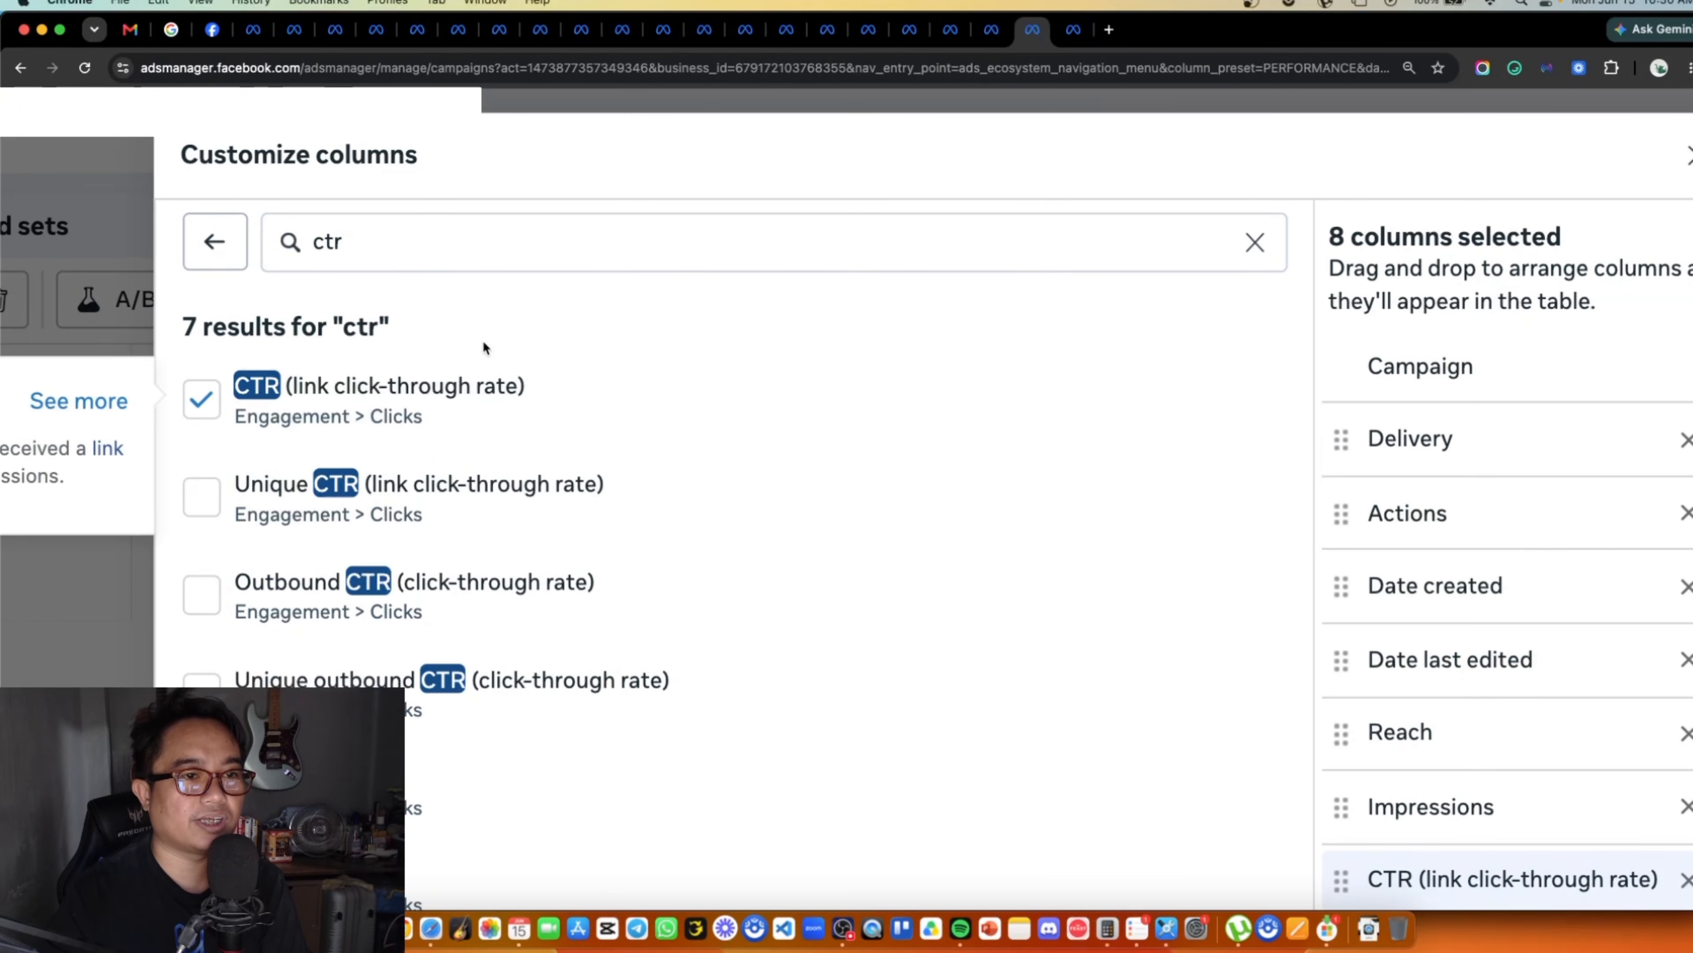
pyautogui.click(470, 235)
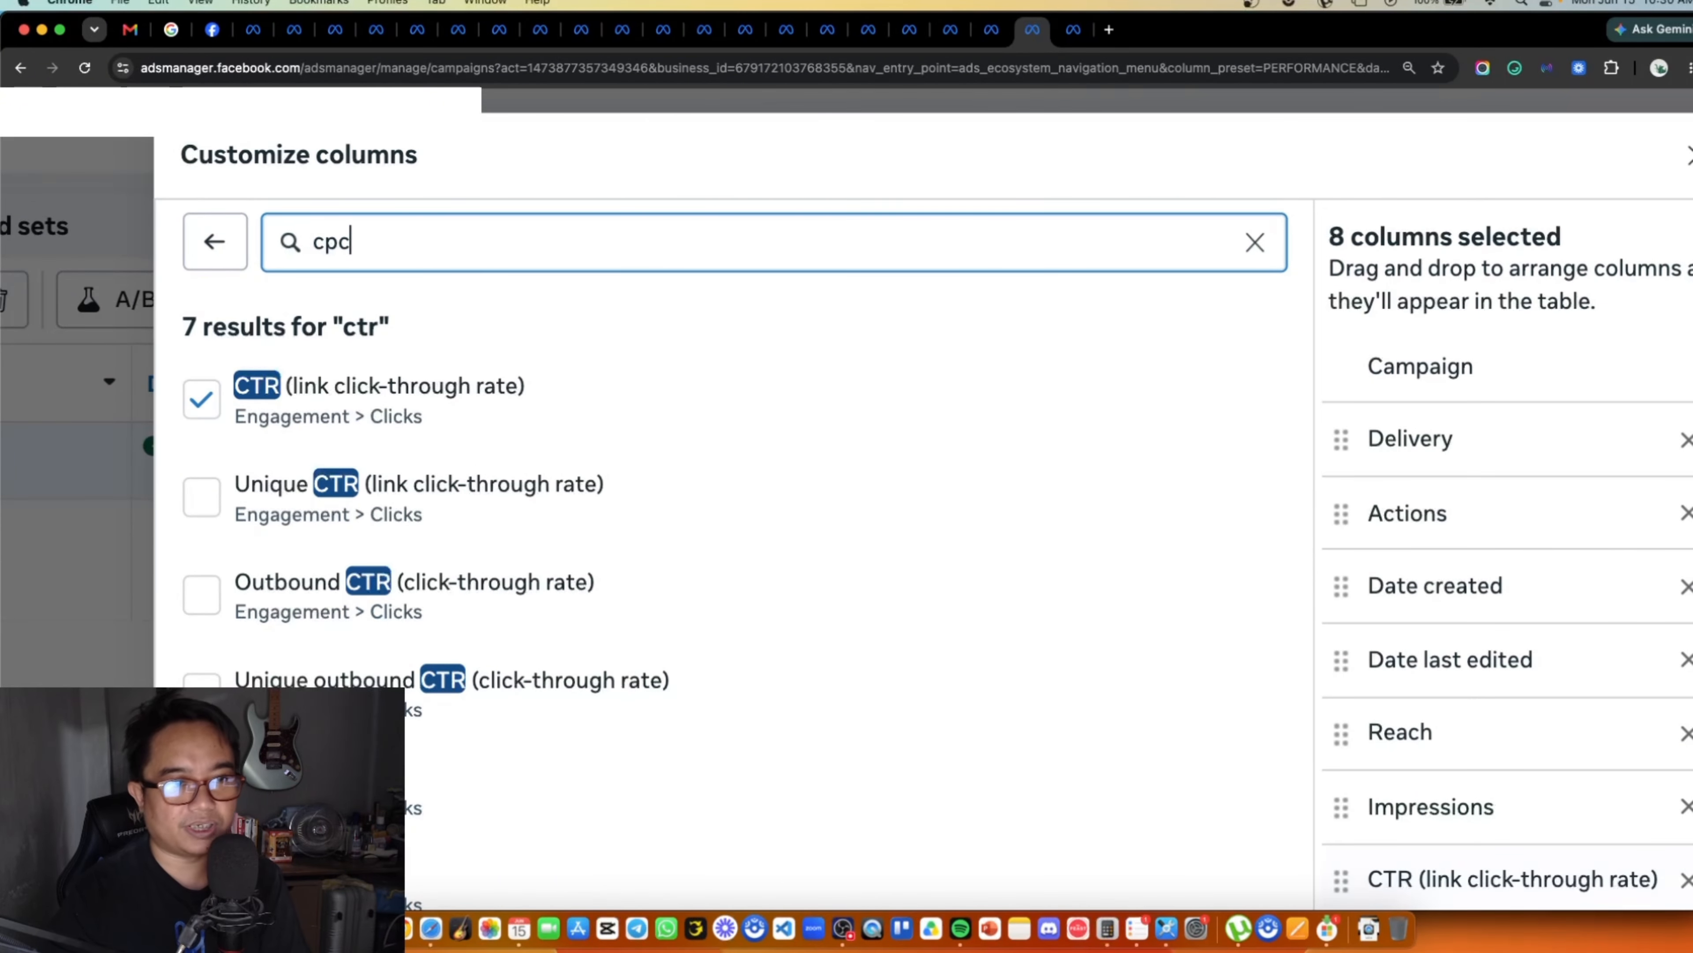
pyautogui.write('cpc')
pyautogui.click(450, 497)
# Step: Add the Messaging conversations started and Cost per result columns to the selection
pyautogui.tripleClick(565, 262)
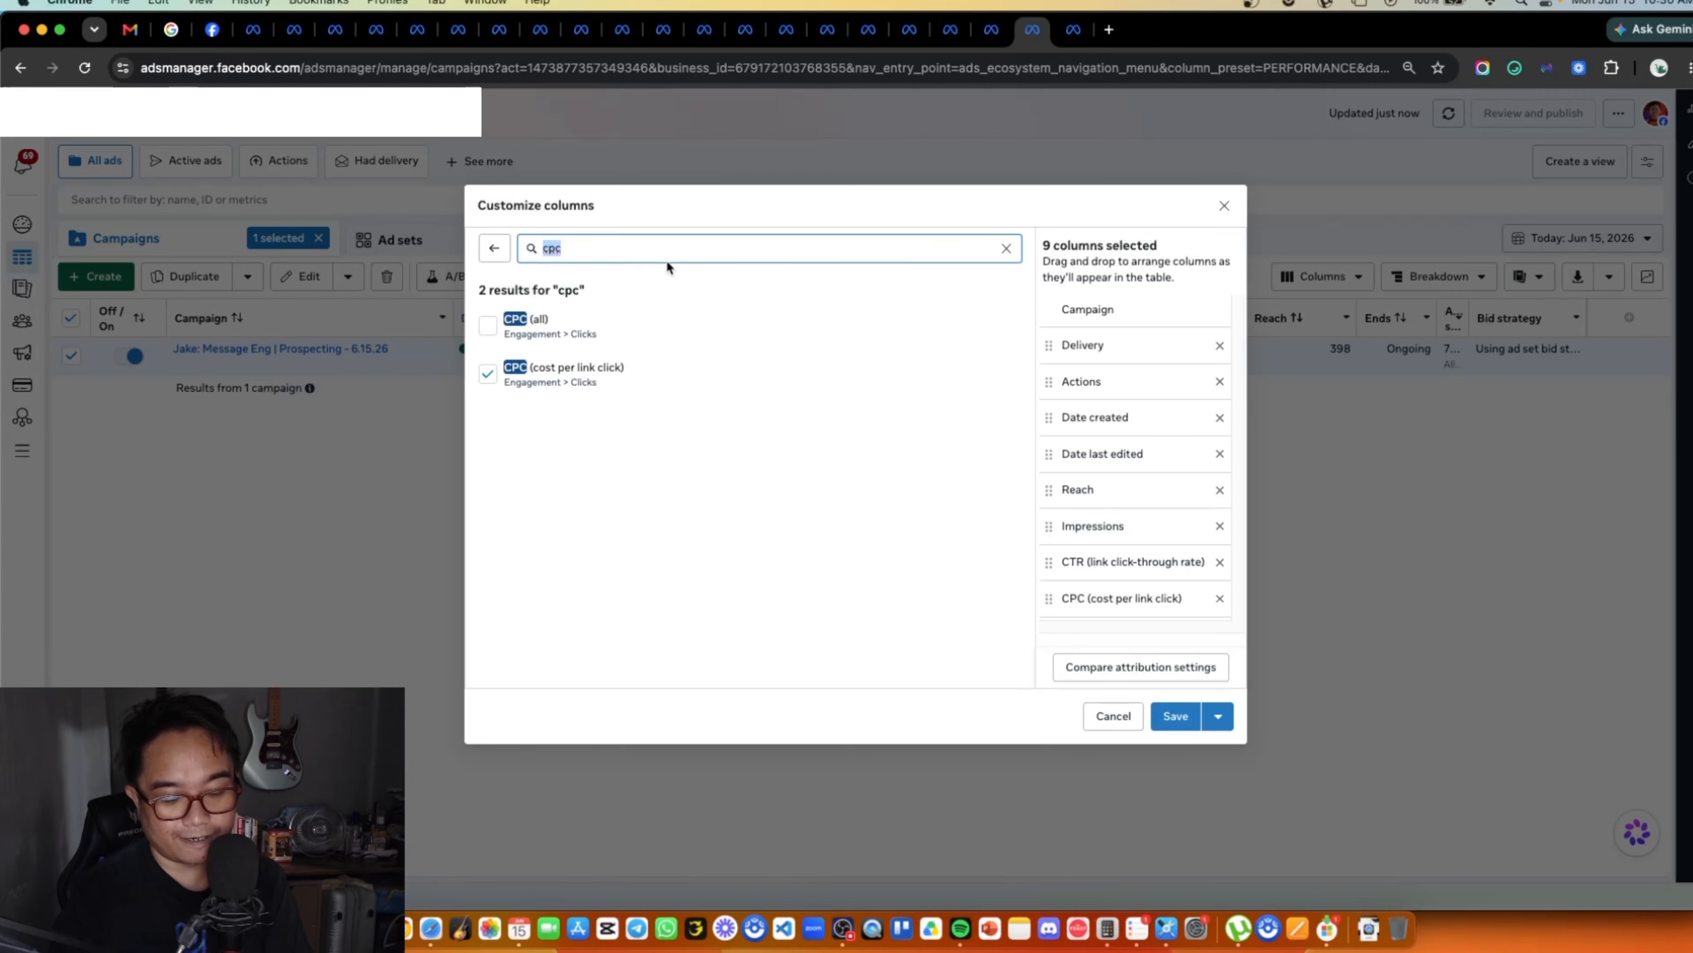
pyautogui.write('messag')
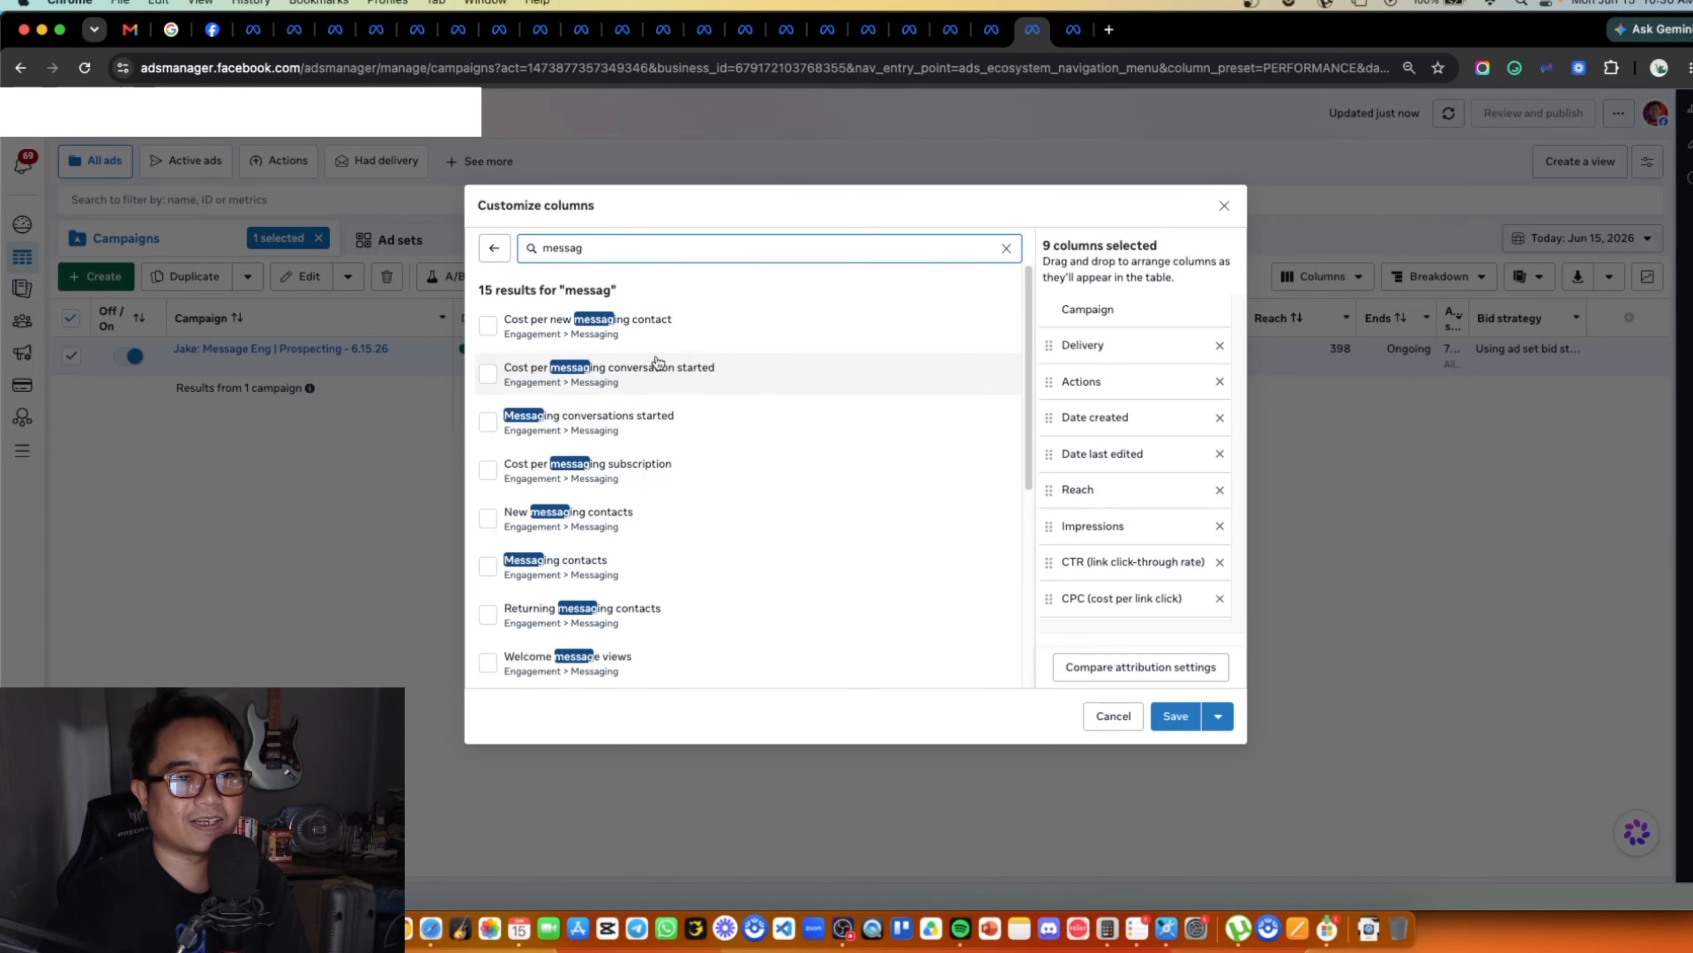
pyautogui.click(665, 430)
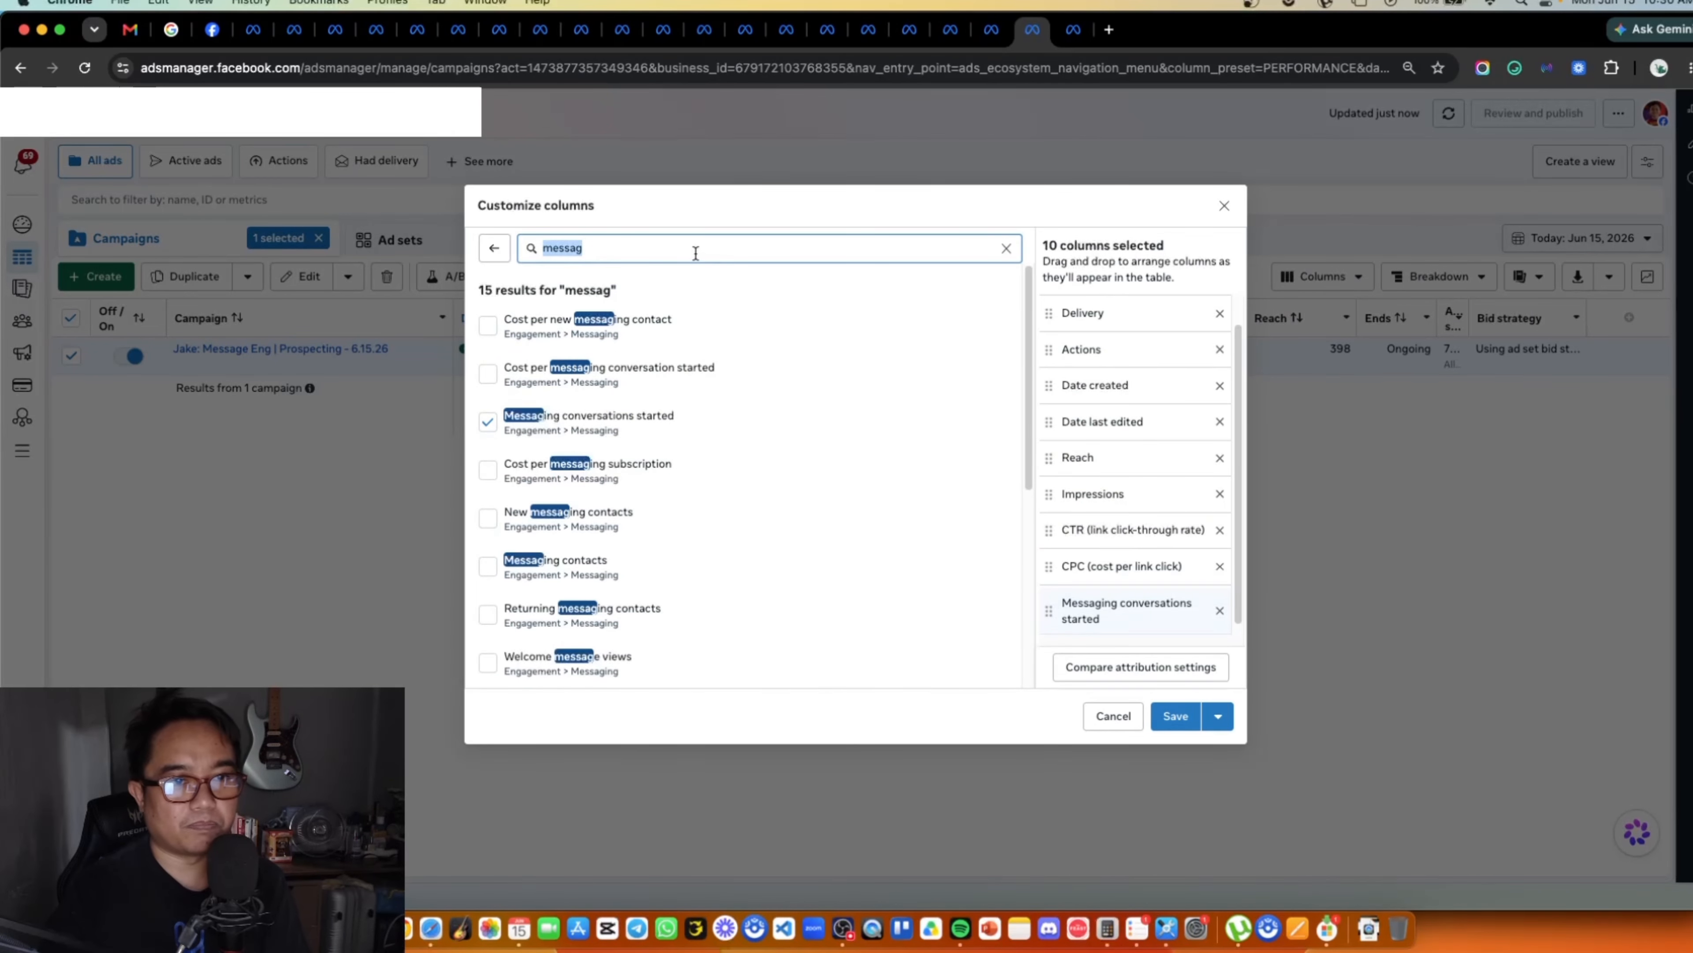
pyautogui.write('cost')
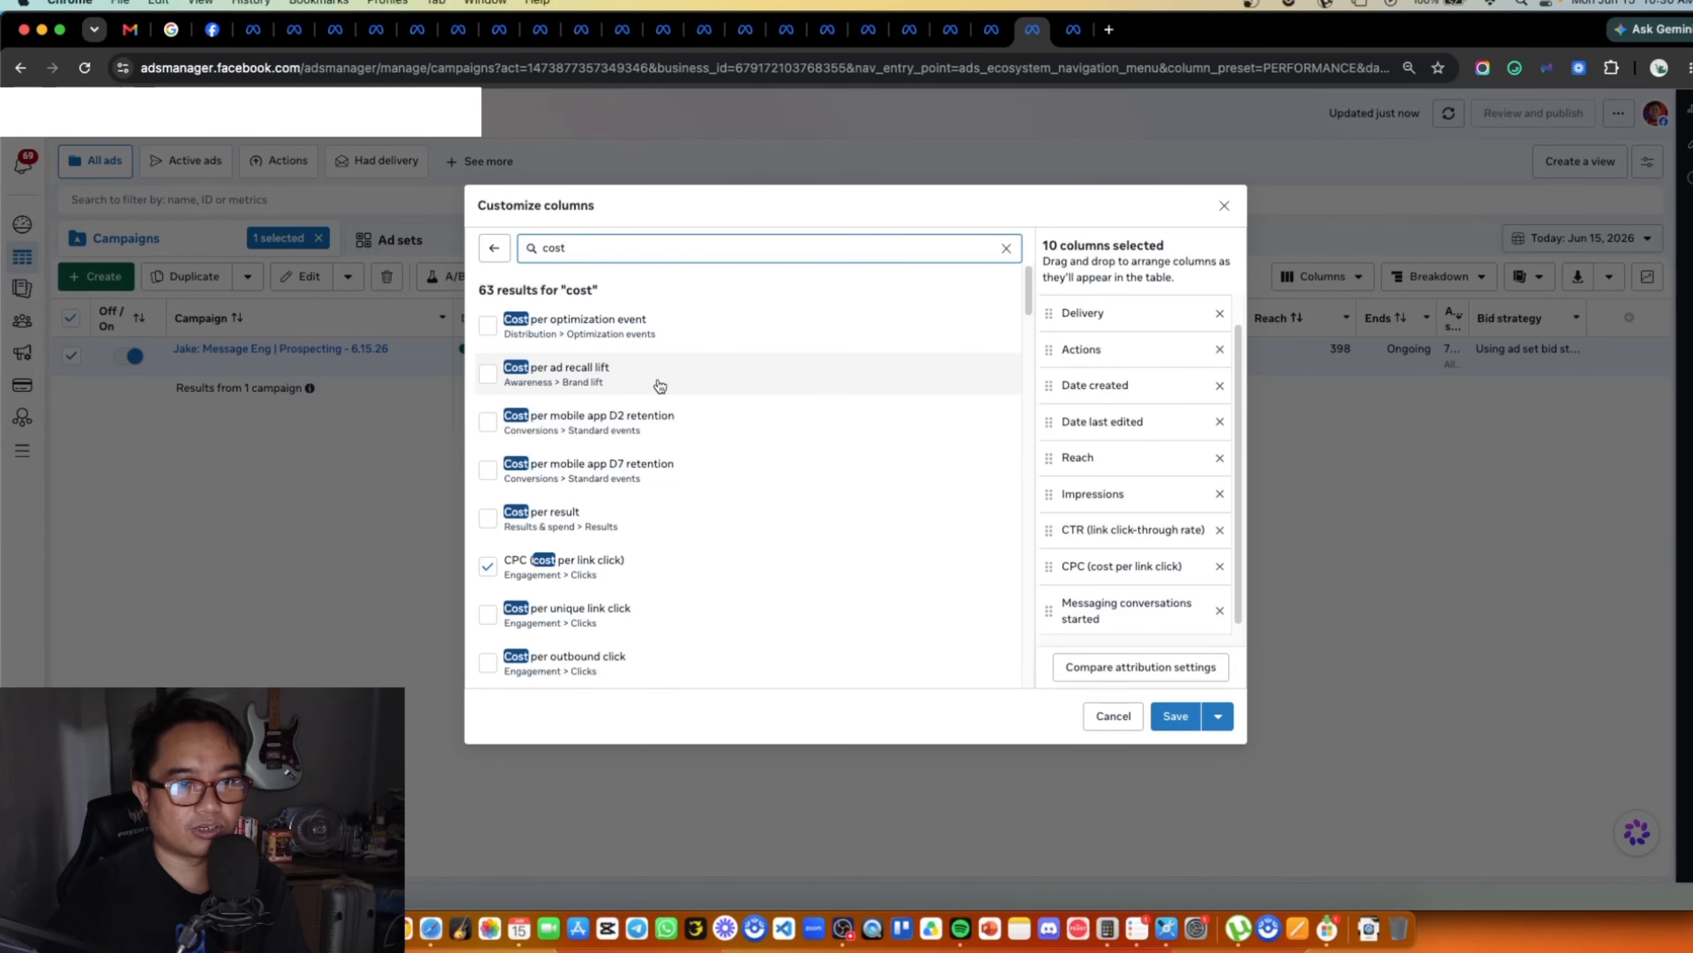
pyautogui.click(634, 512)
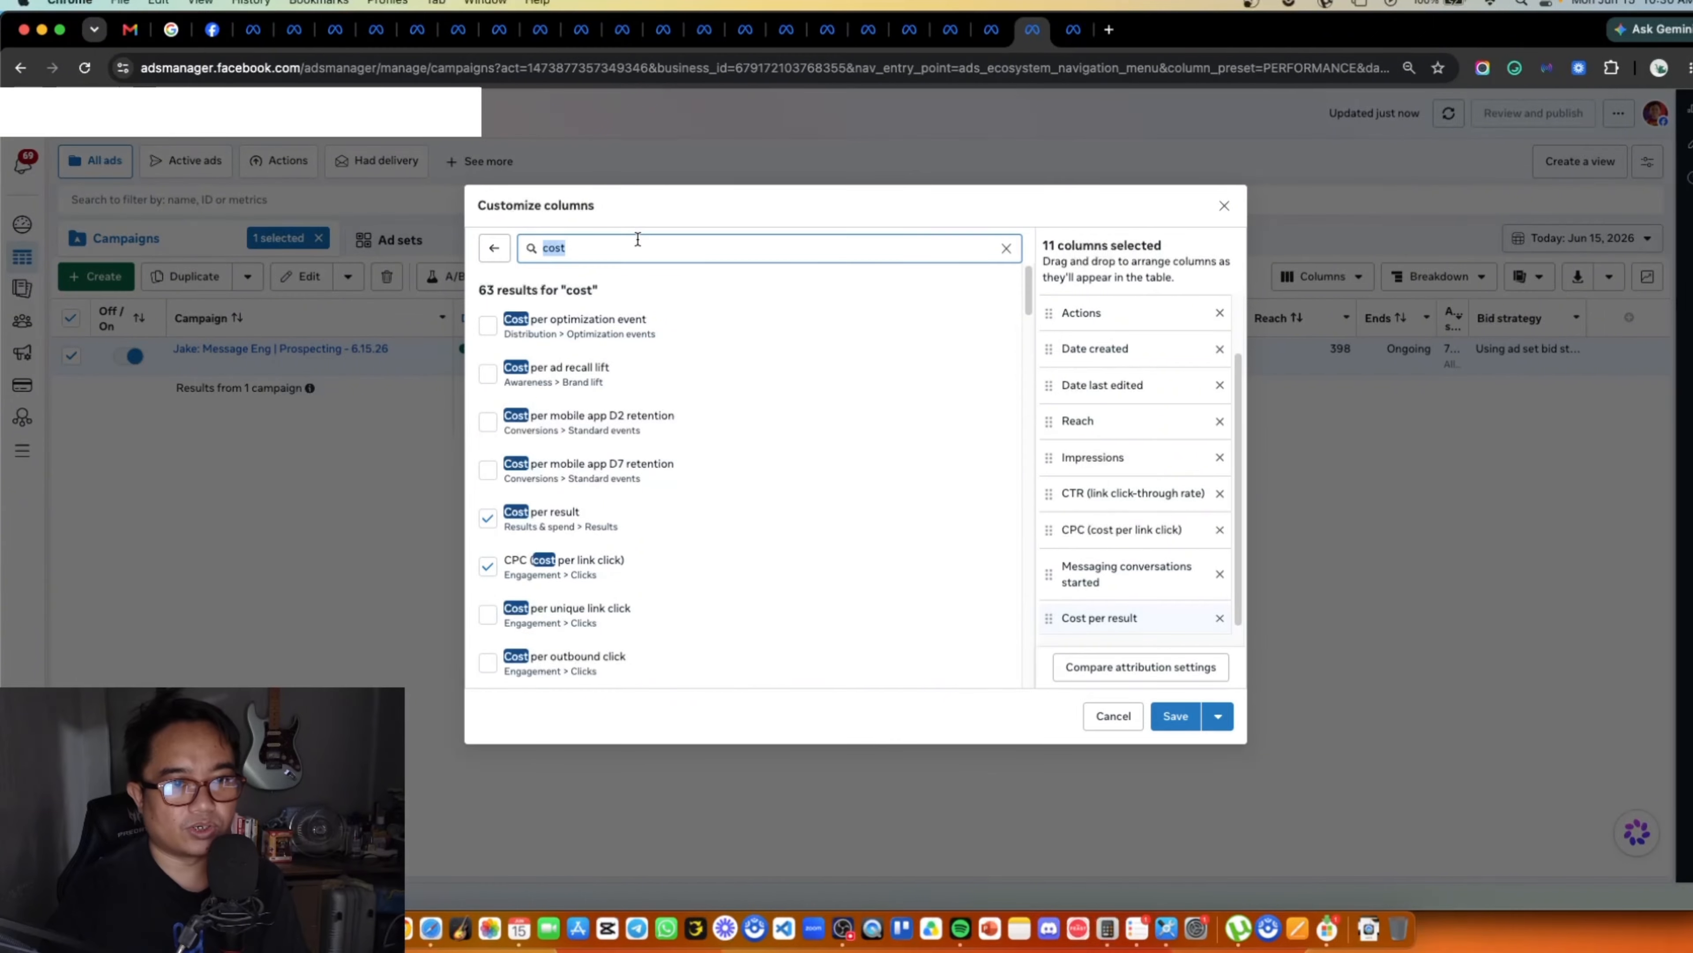
# Step: Add the Budget and Amount spent columns to the selected columns
pyautogui.write('budget')
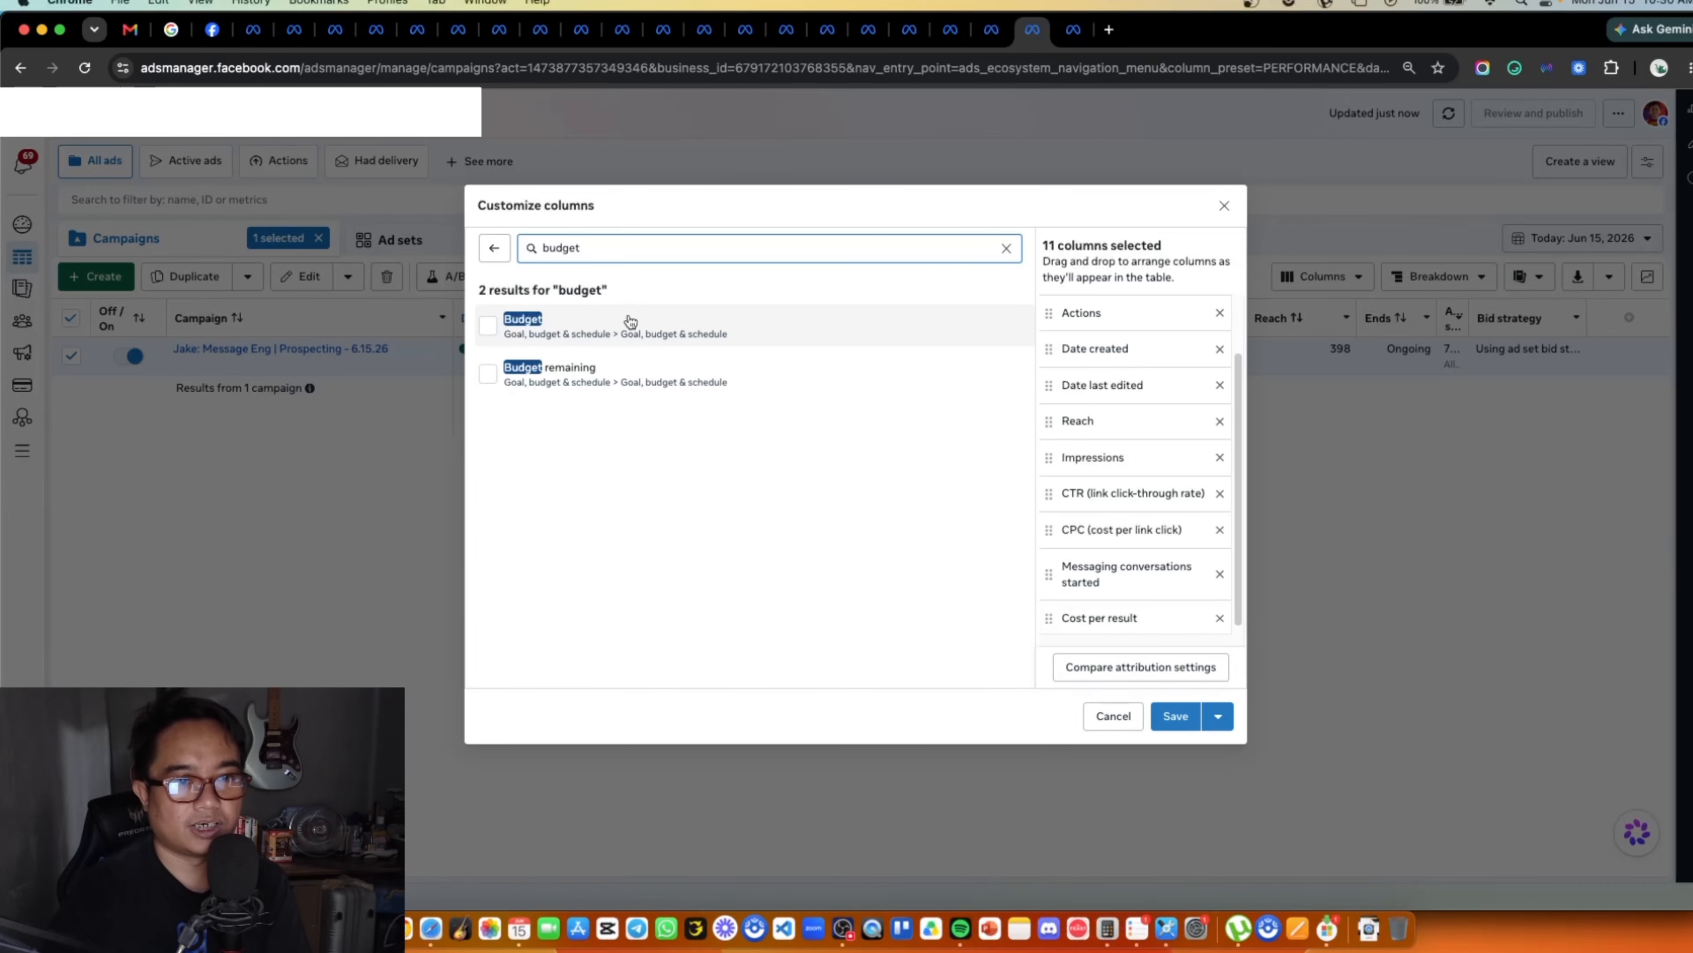
pyautogui.click(623, 325)
pyautogui.write('a')
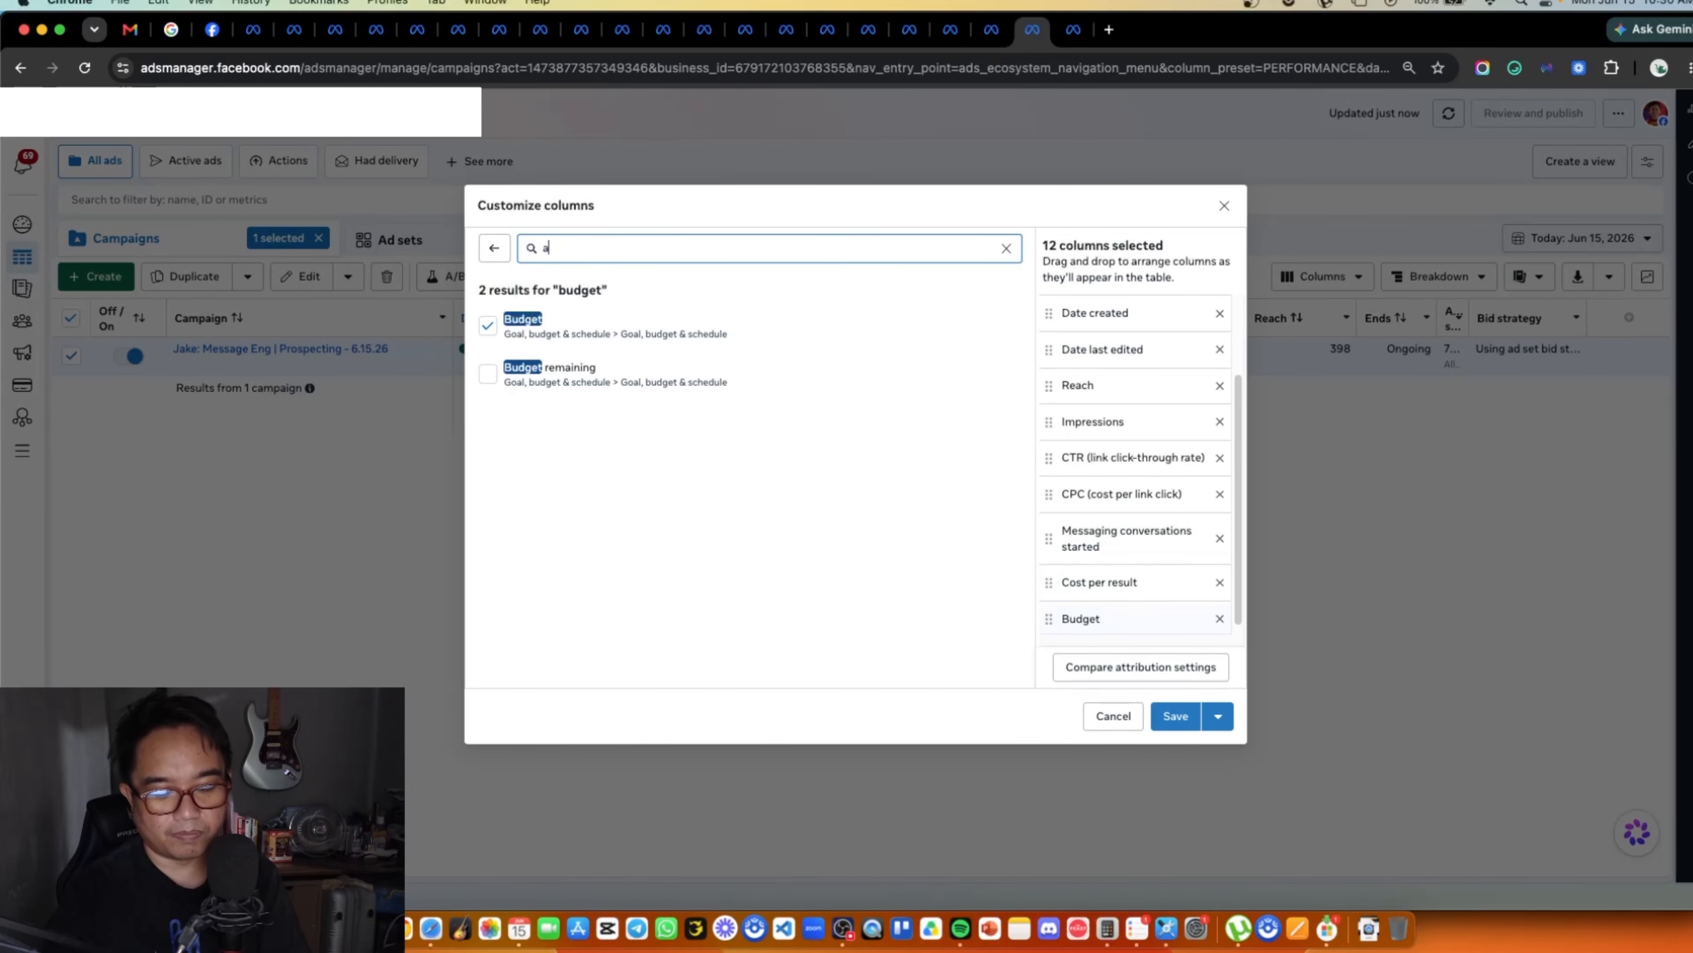
pyautogui.write('mount')
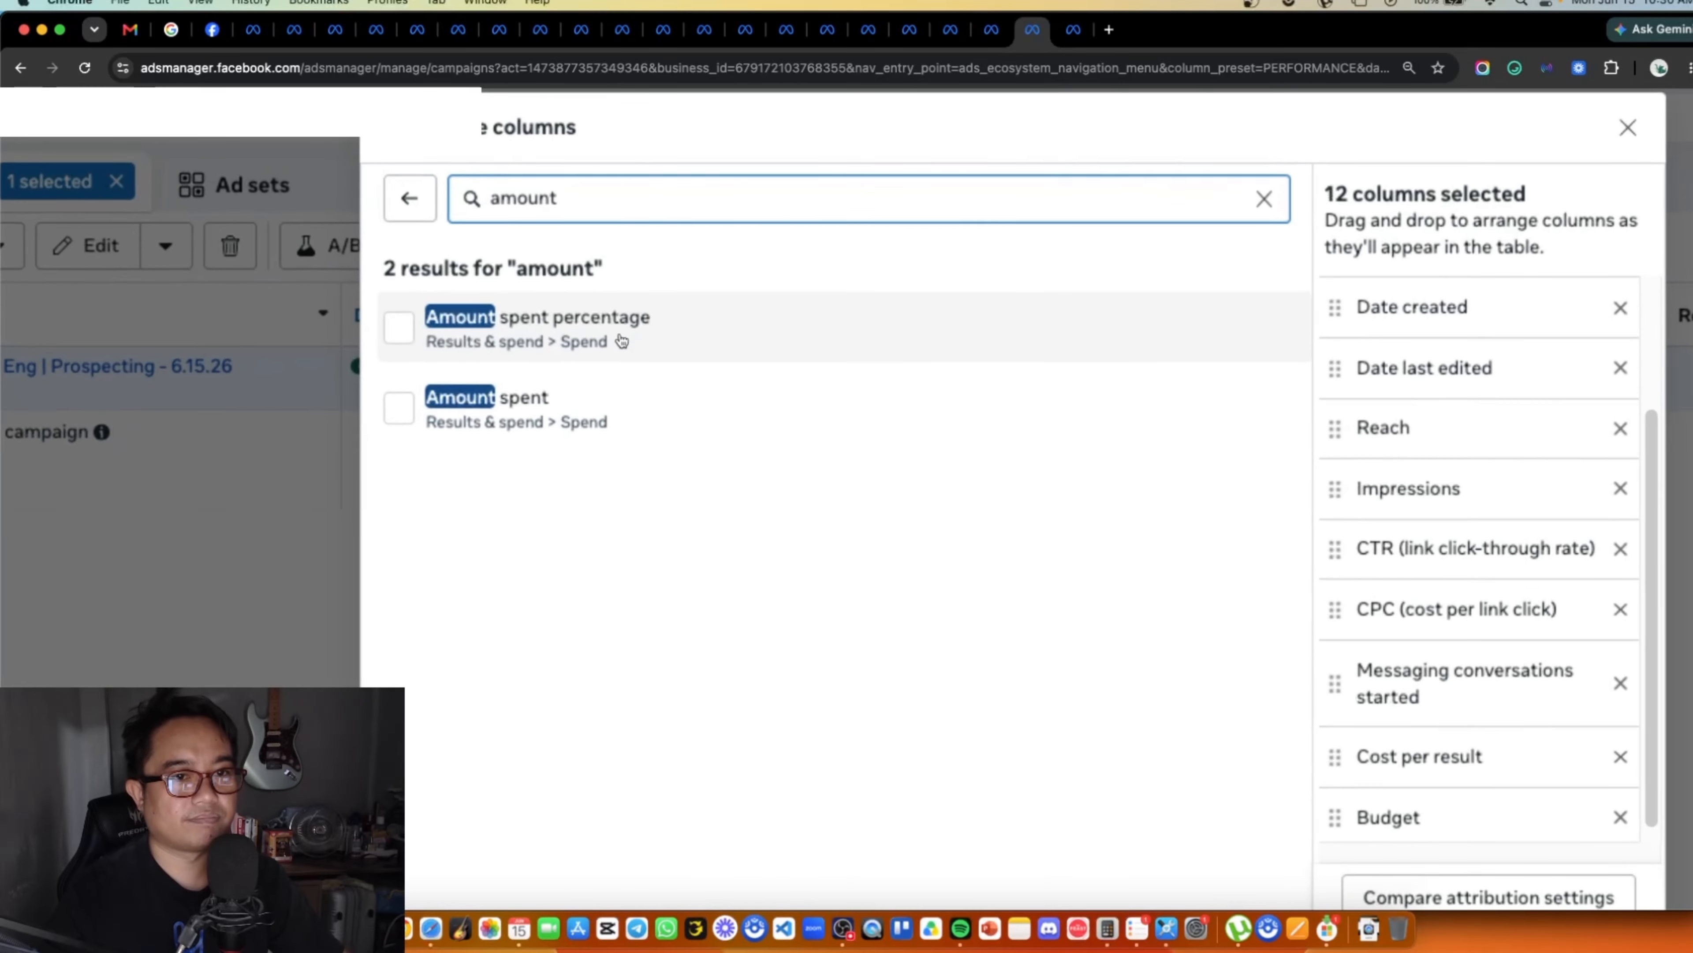
pyautogui.click(598, 401)
# Step: Add the Purchases total, Purchases conversion value and Results ROAS columns to the selected columns
pyautogui.doubleClick(661, 201)
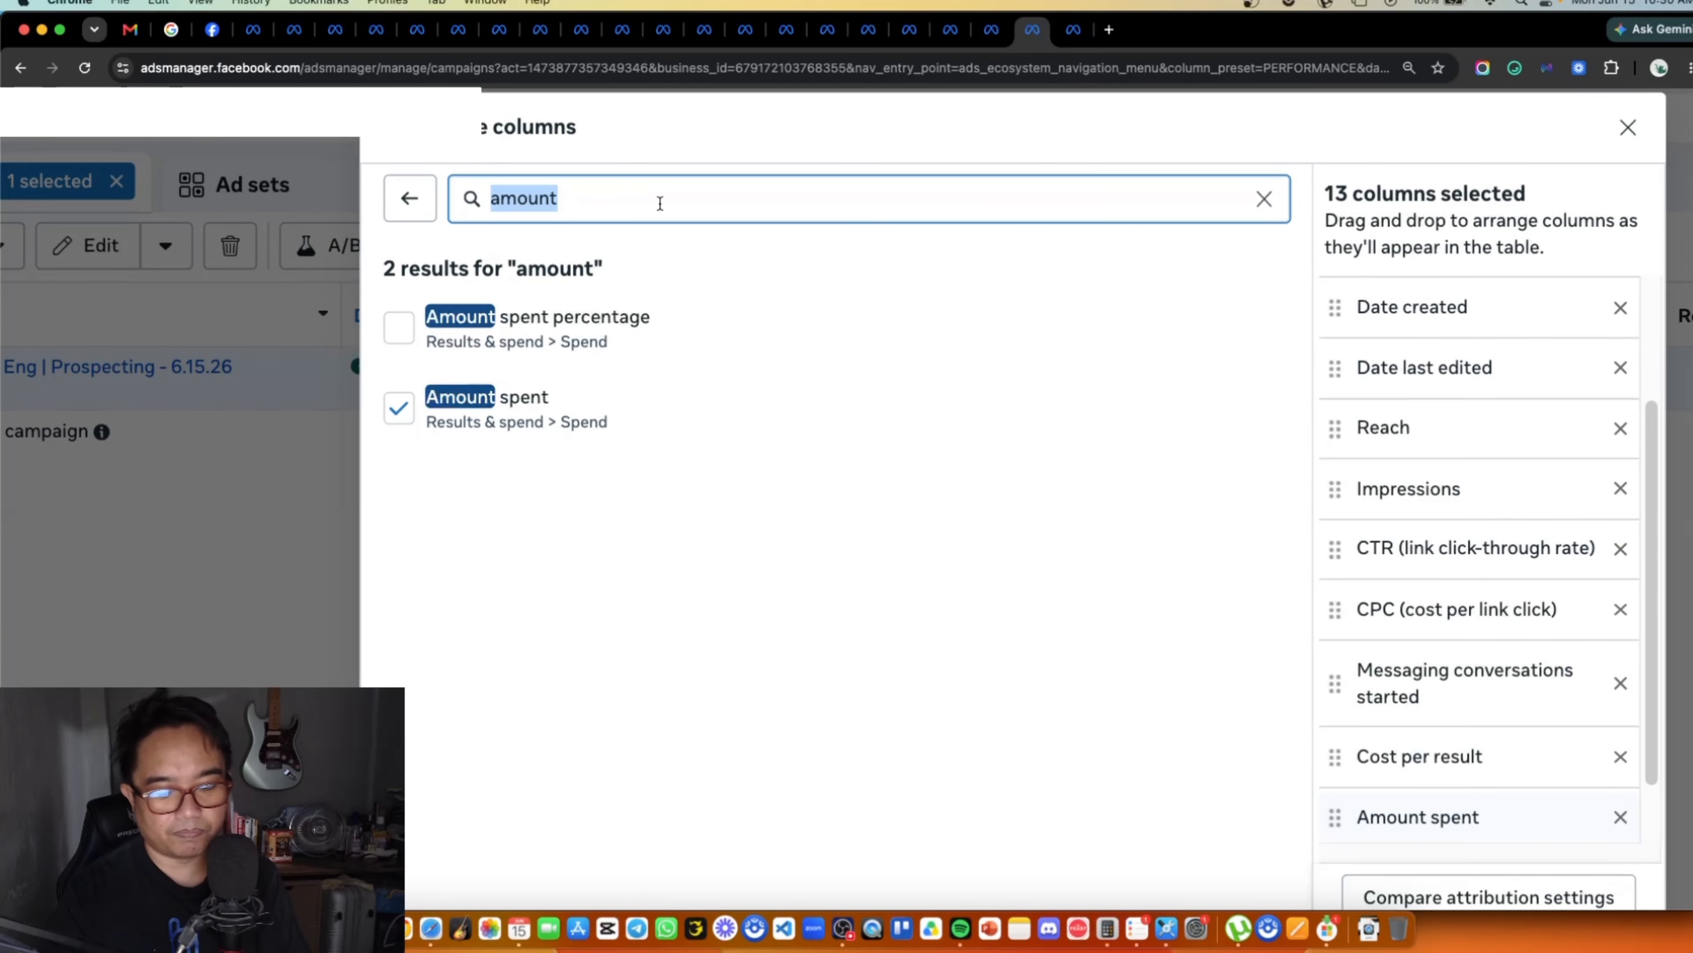
pyautogui.write('purc')
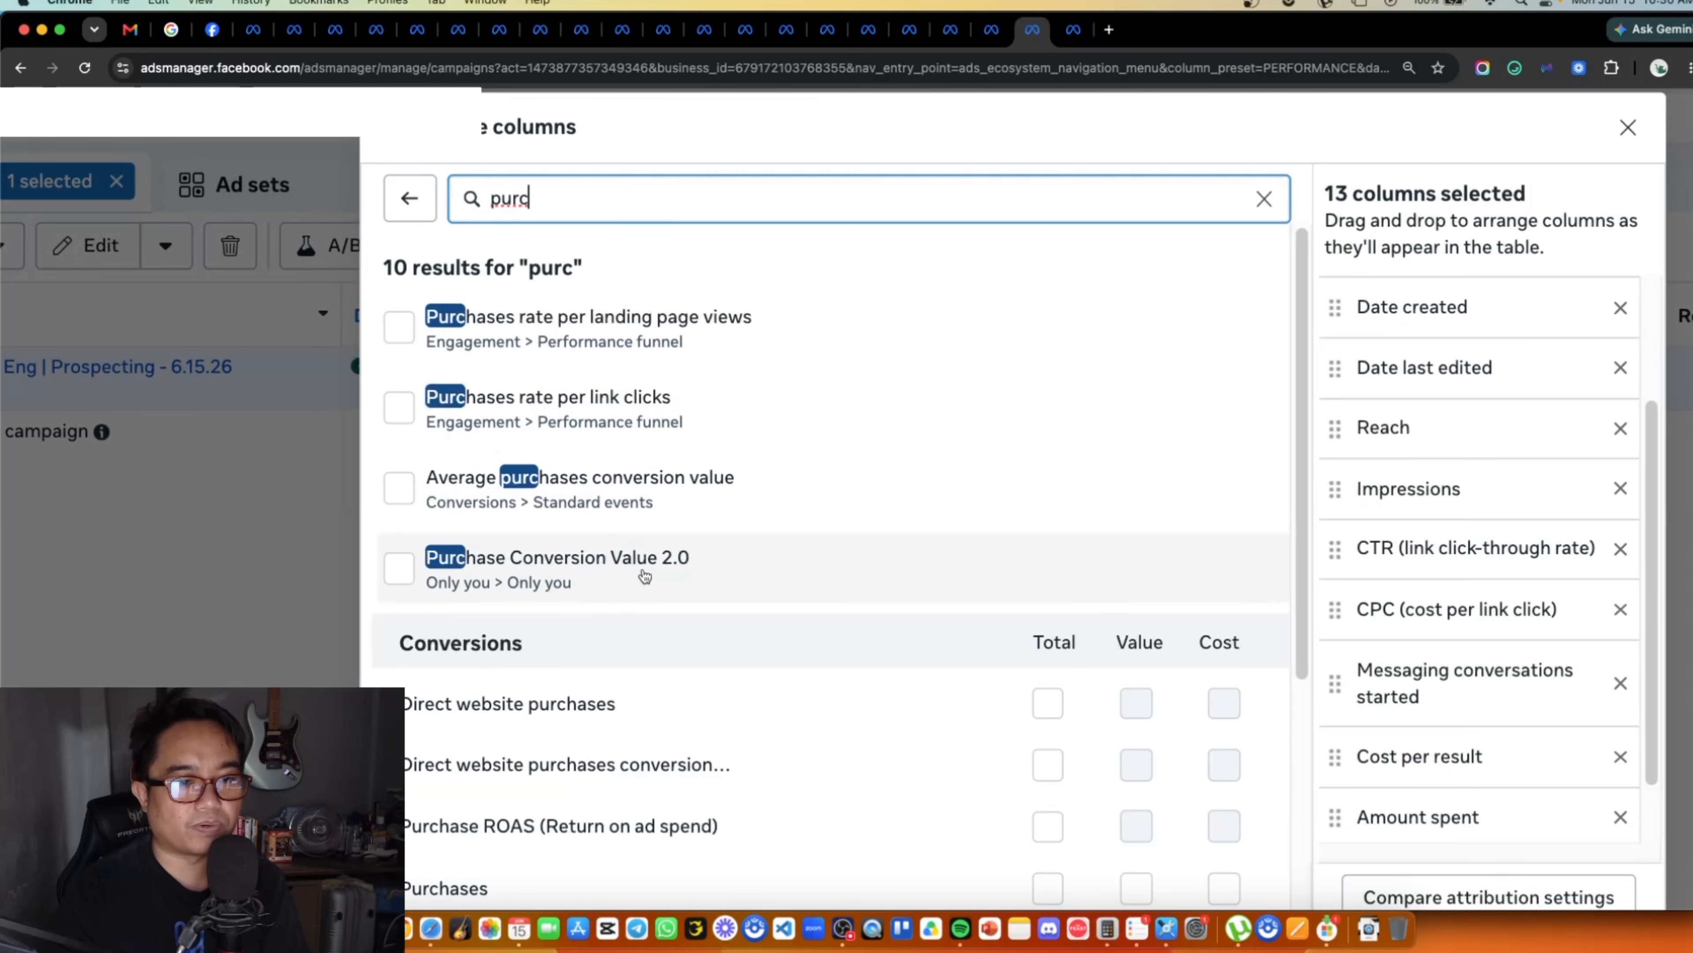
pyautogui.scroll(-1, 698, 567)
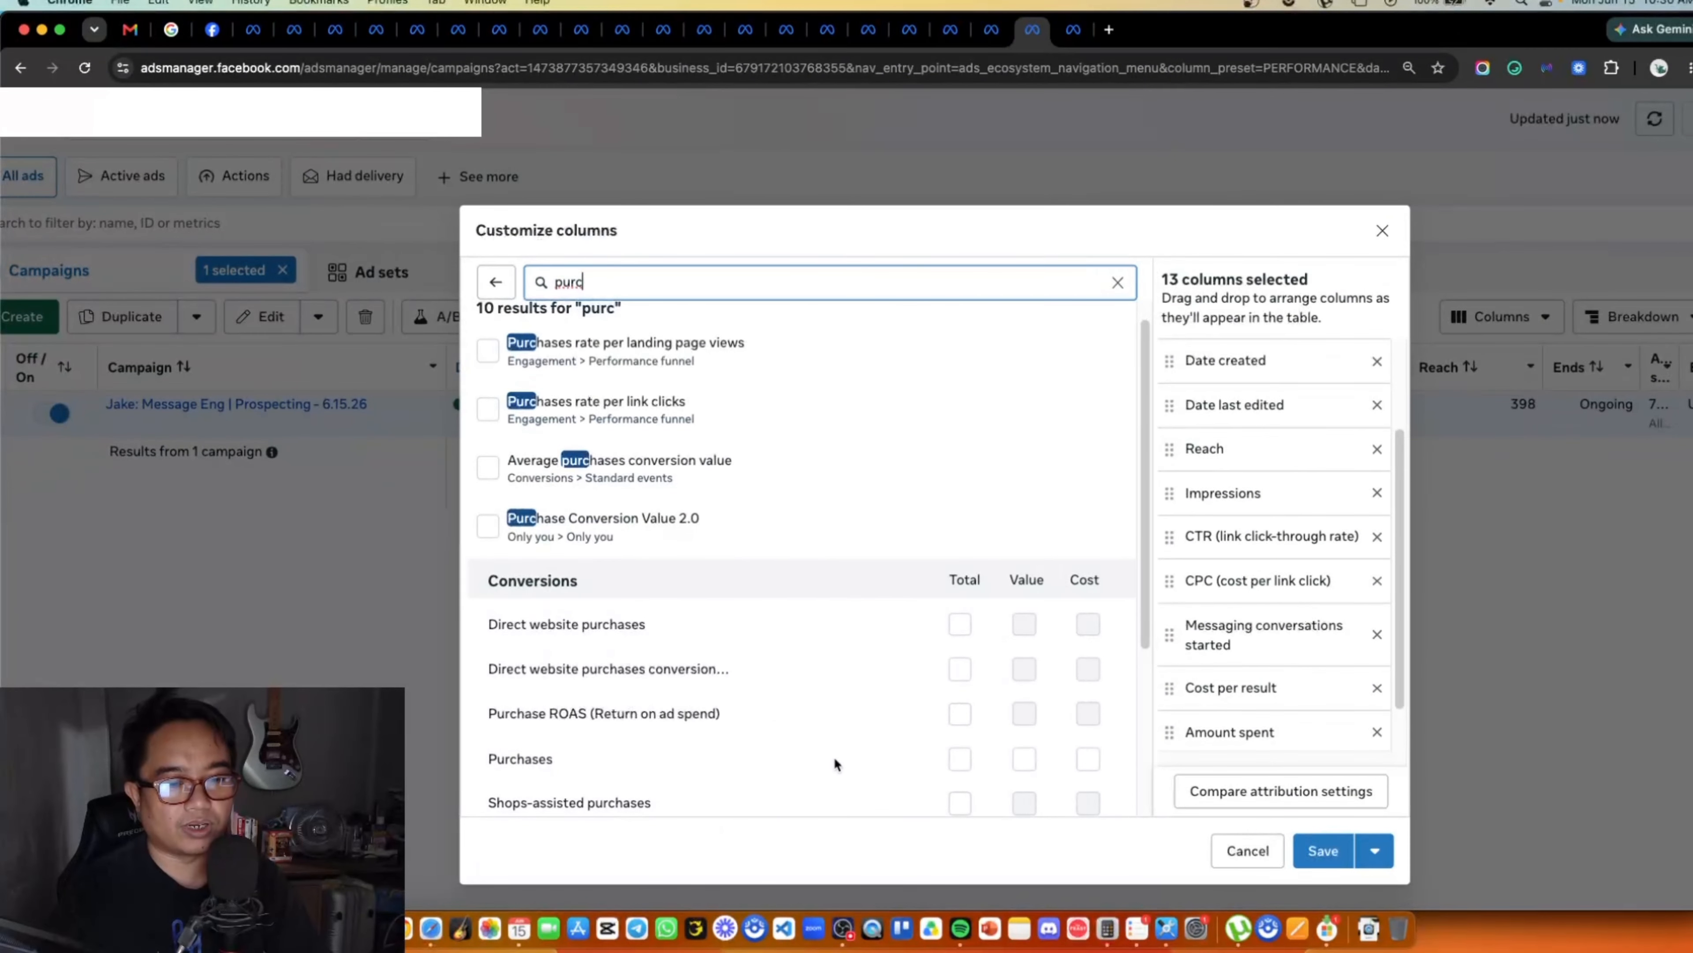
pyautogui.click(952, 765)
pyautogui.scroll(-3, 960, 756)
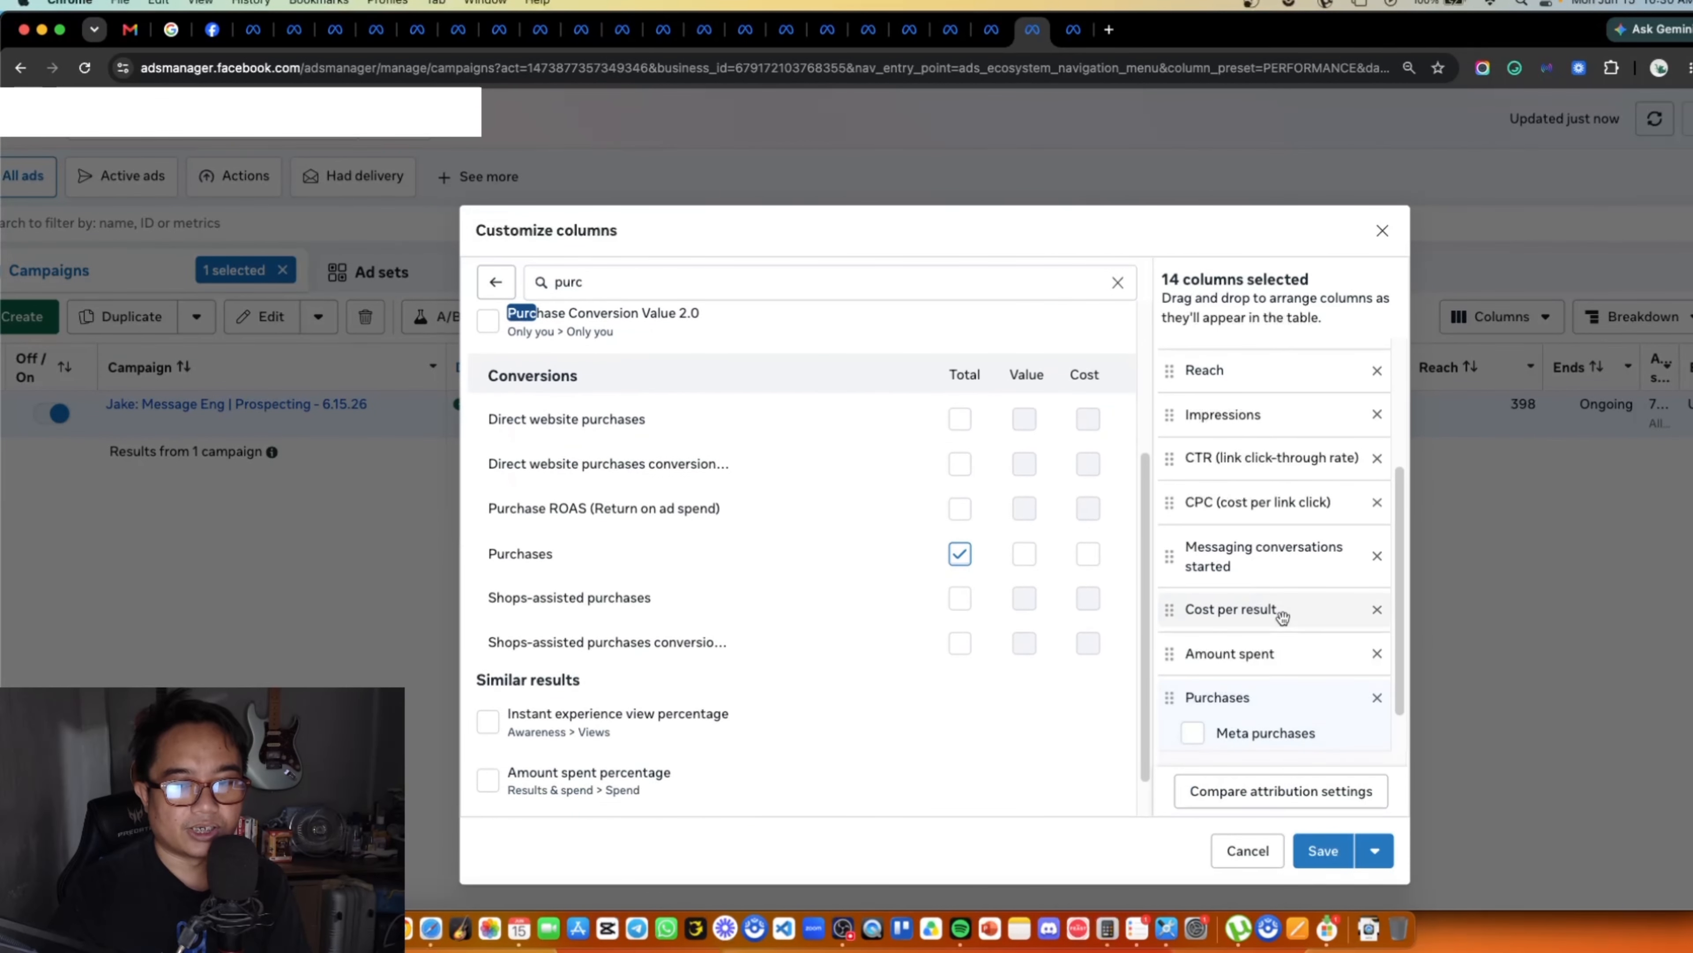
pyautogui.click(1024, 554)
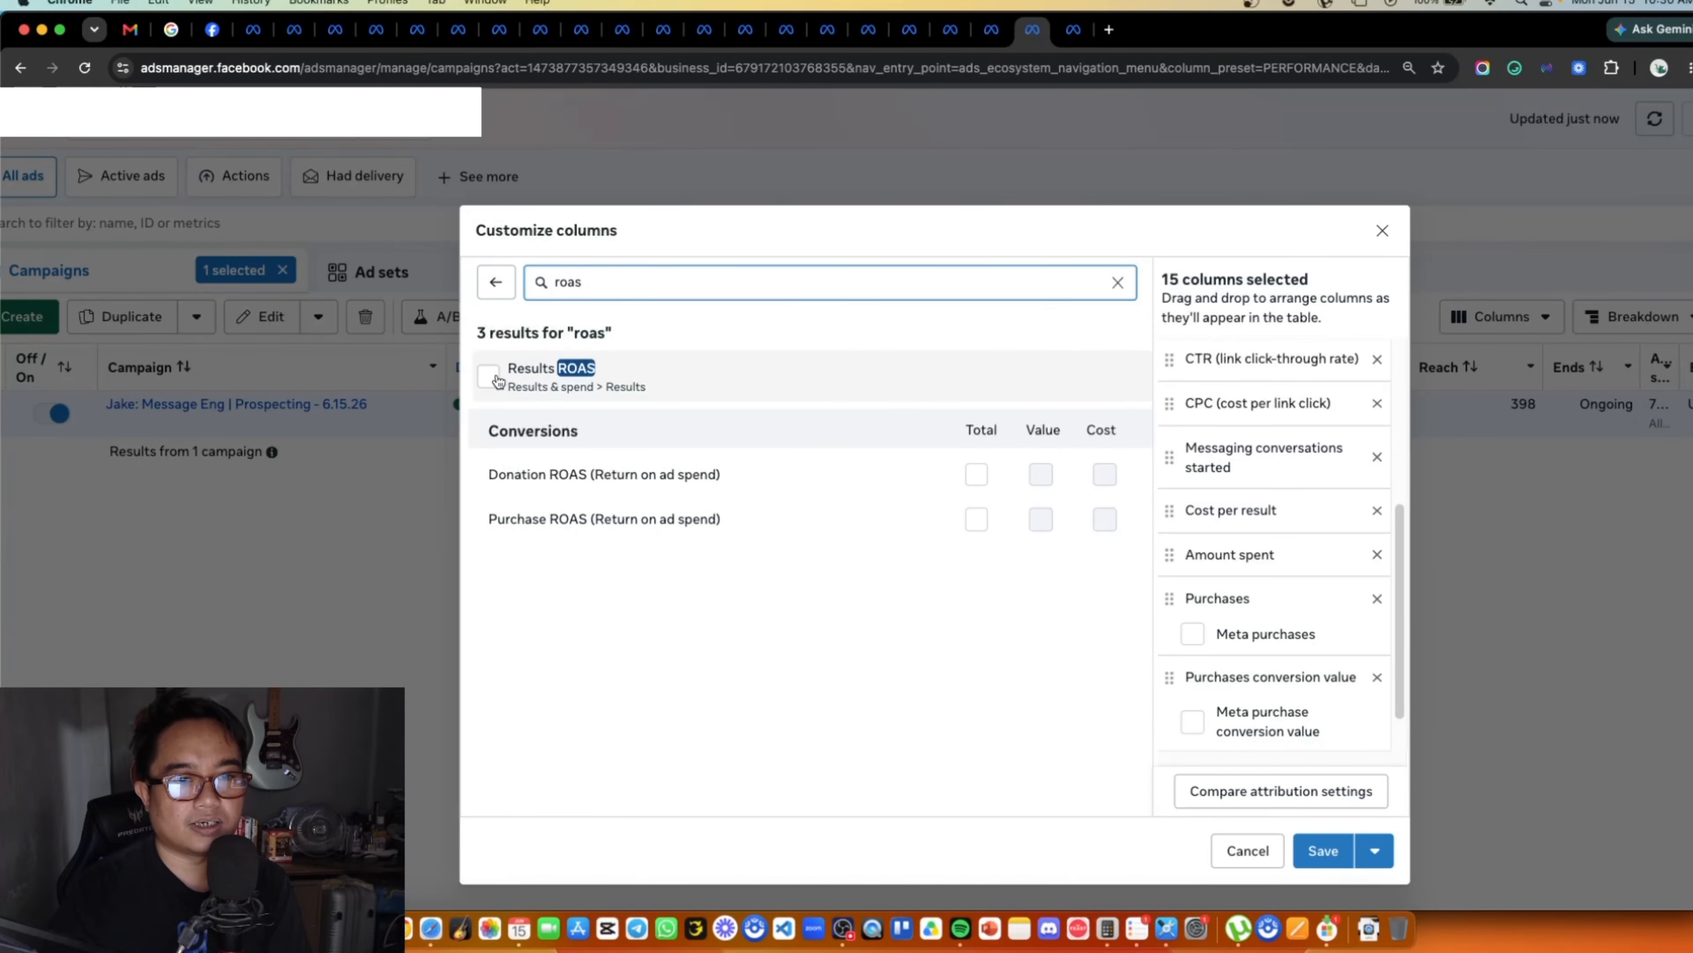
pyautogui.click(489, 376)
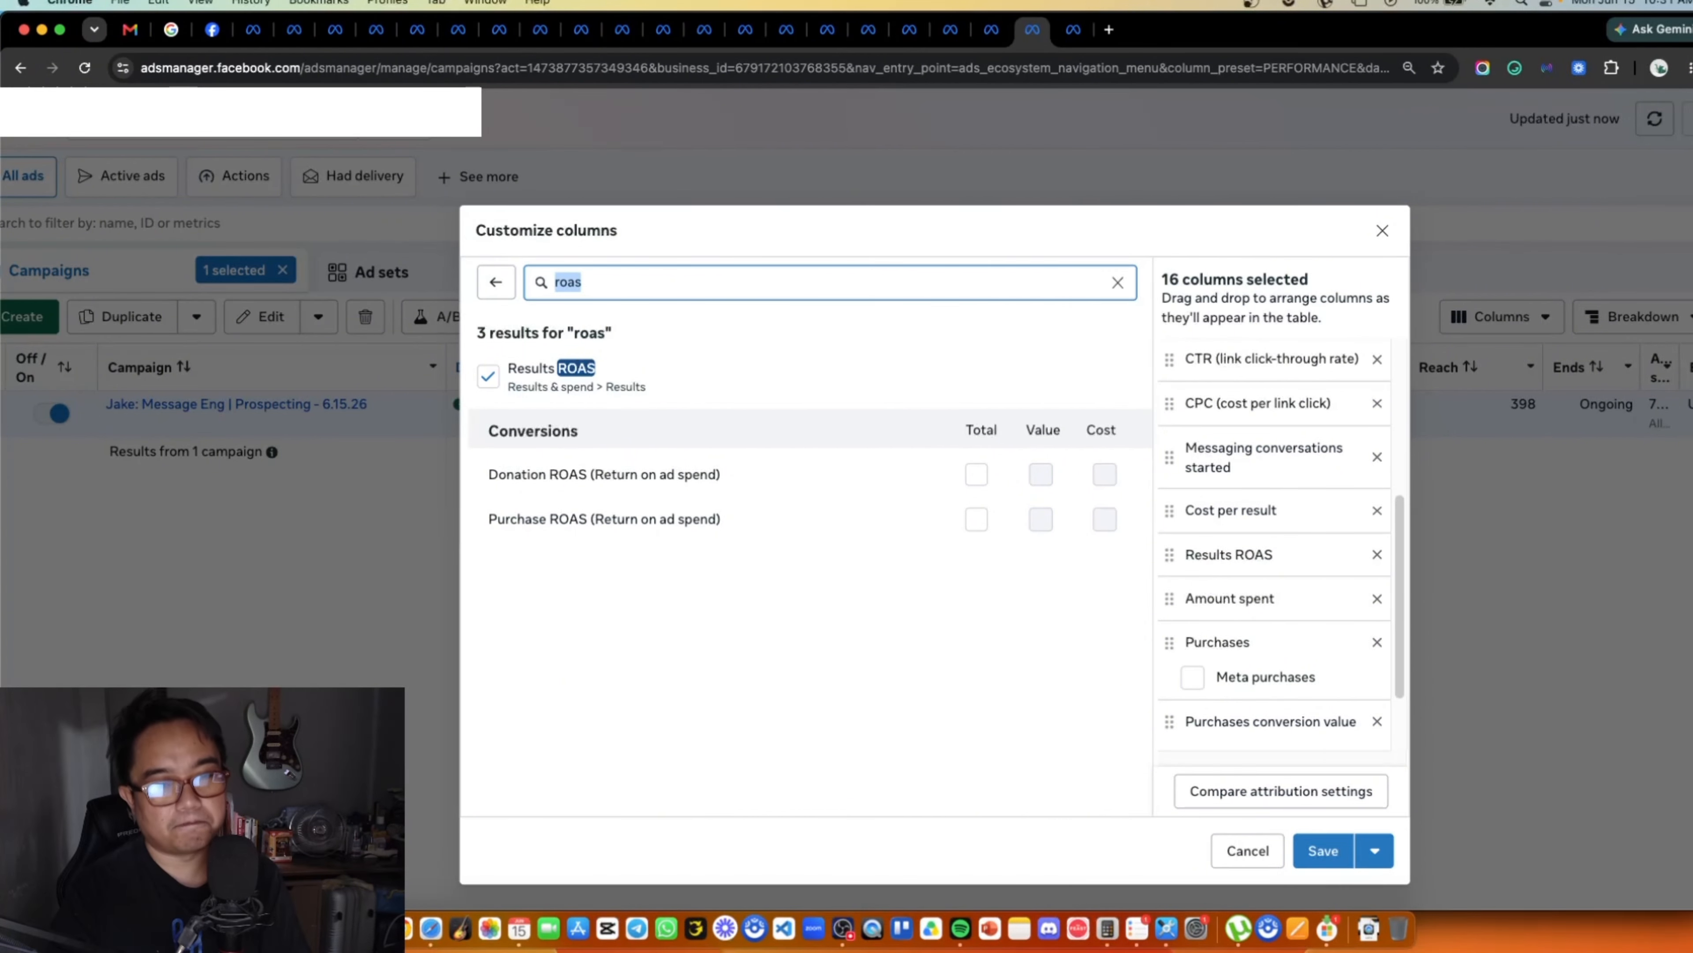
# Step: Add the Page engagement, Post engagements and Post comments columns to the selected columns
pyautogui.write('page')
pyautogui.press('super+a')
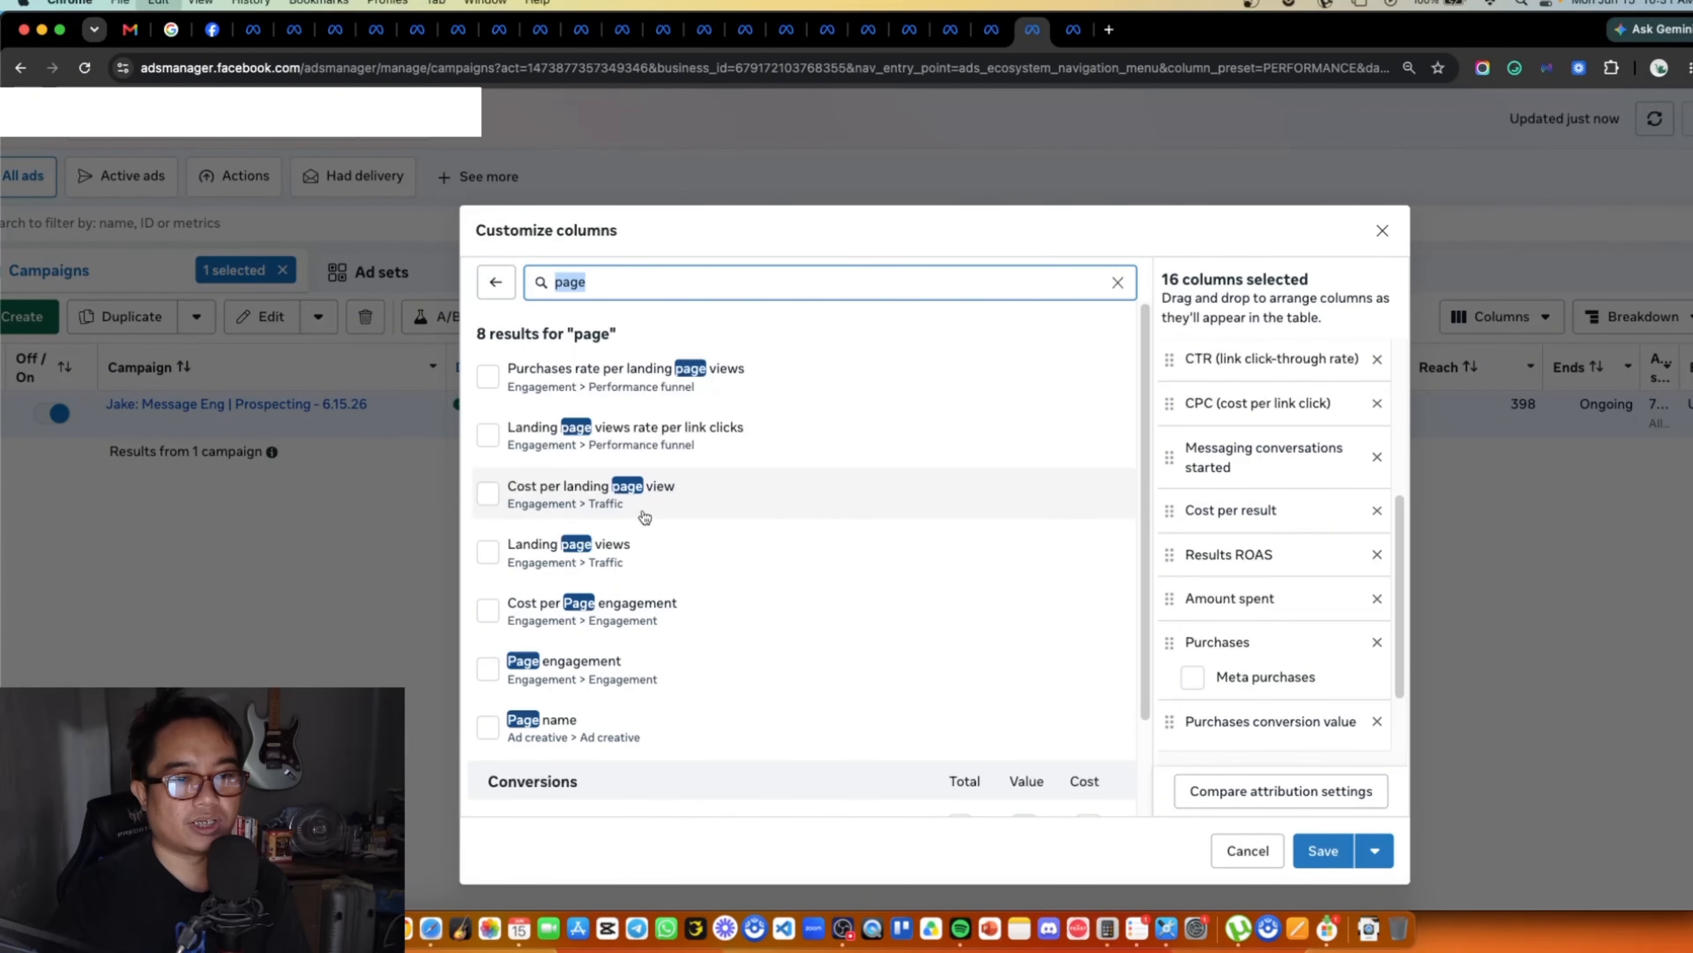
pyautogui.write('eng')
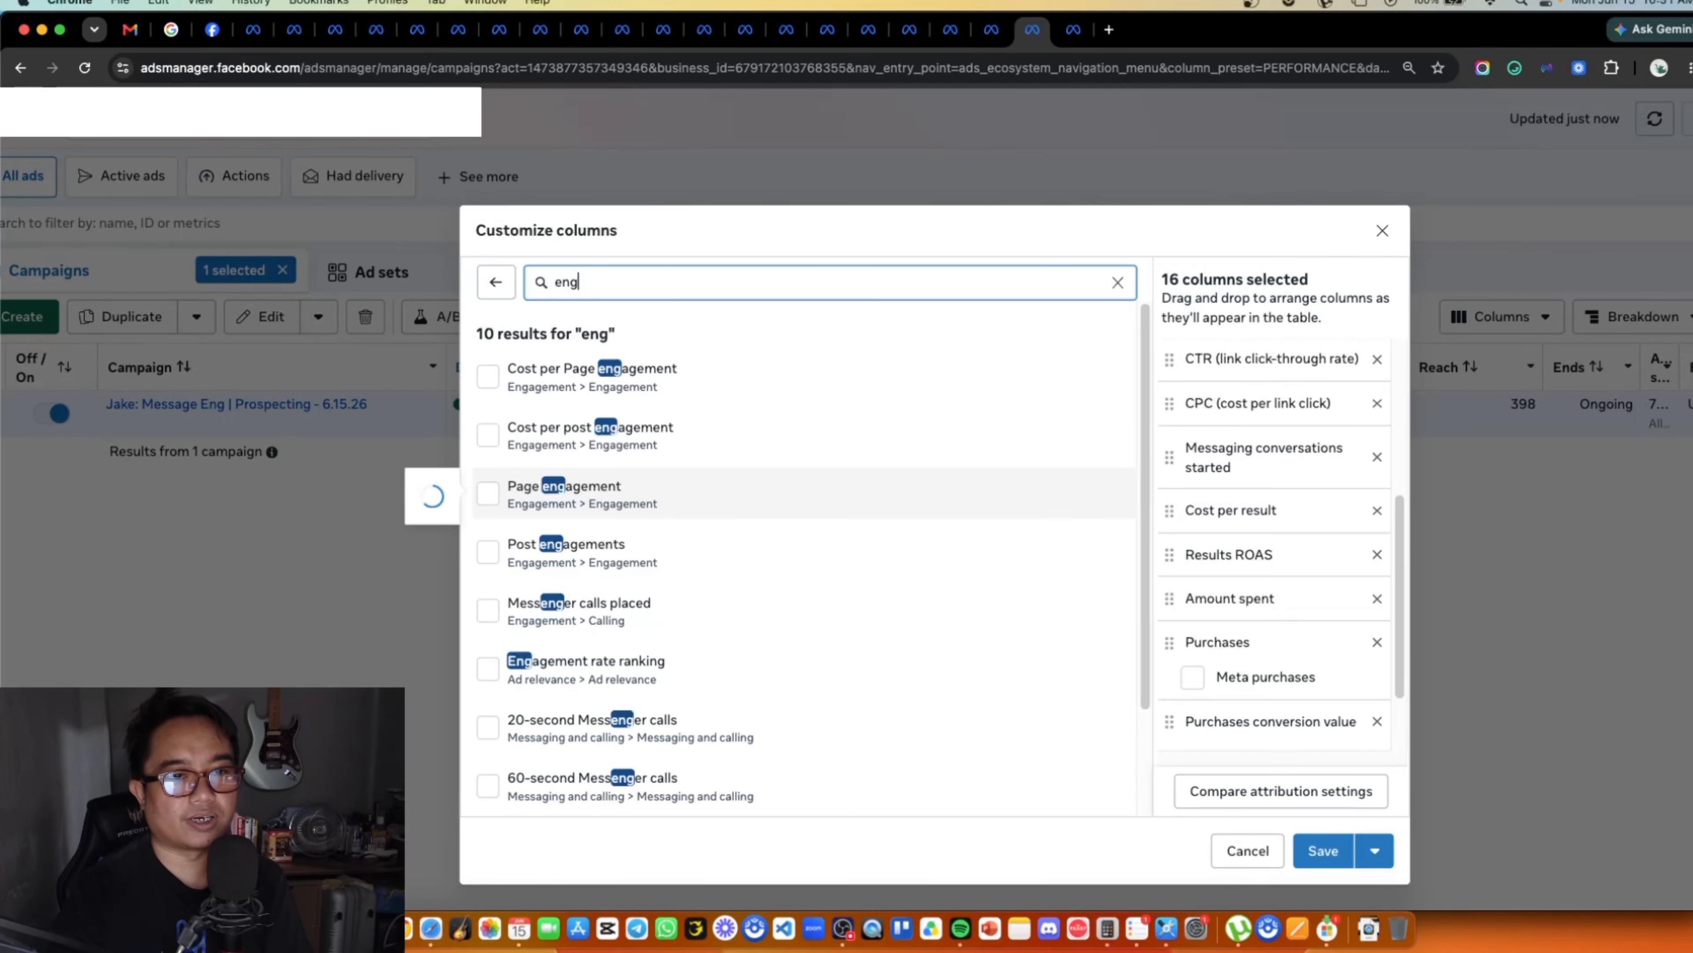
pyautogui.click(650, 493)
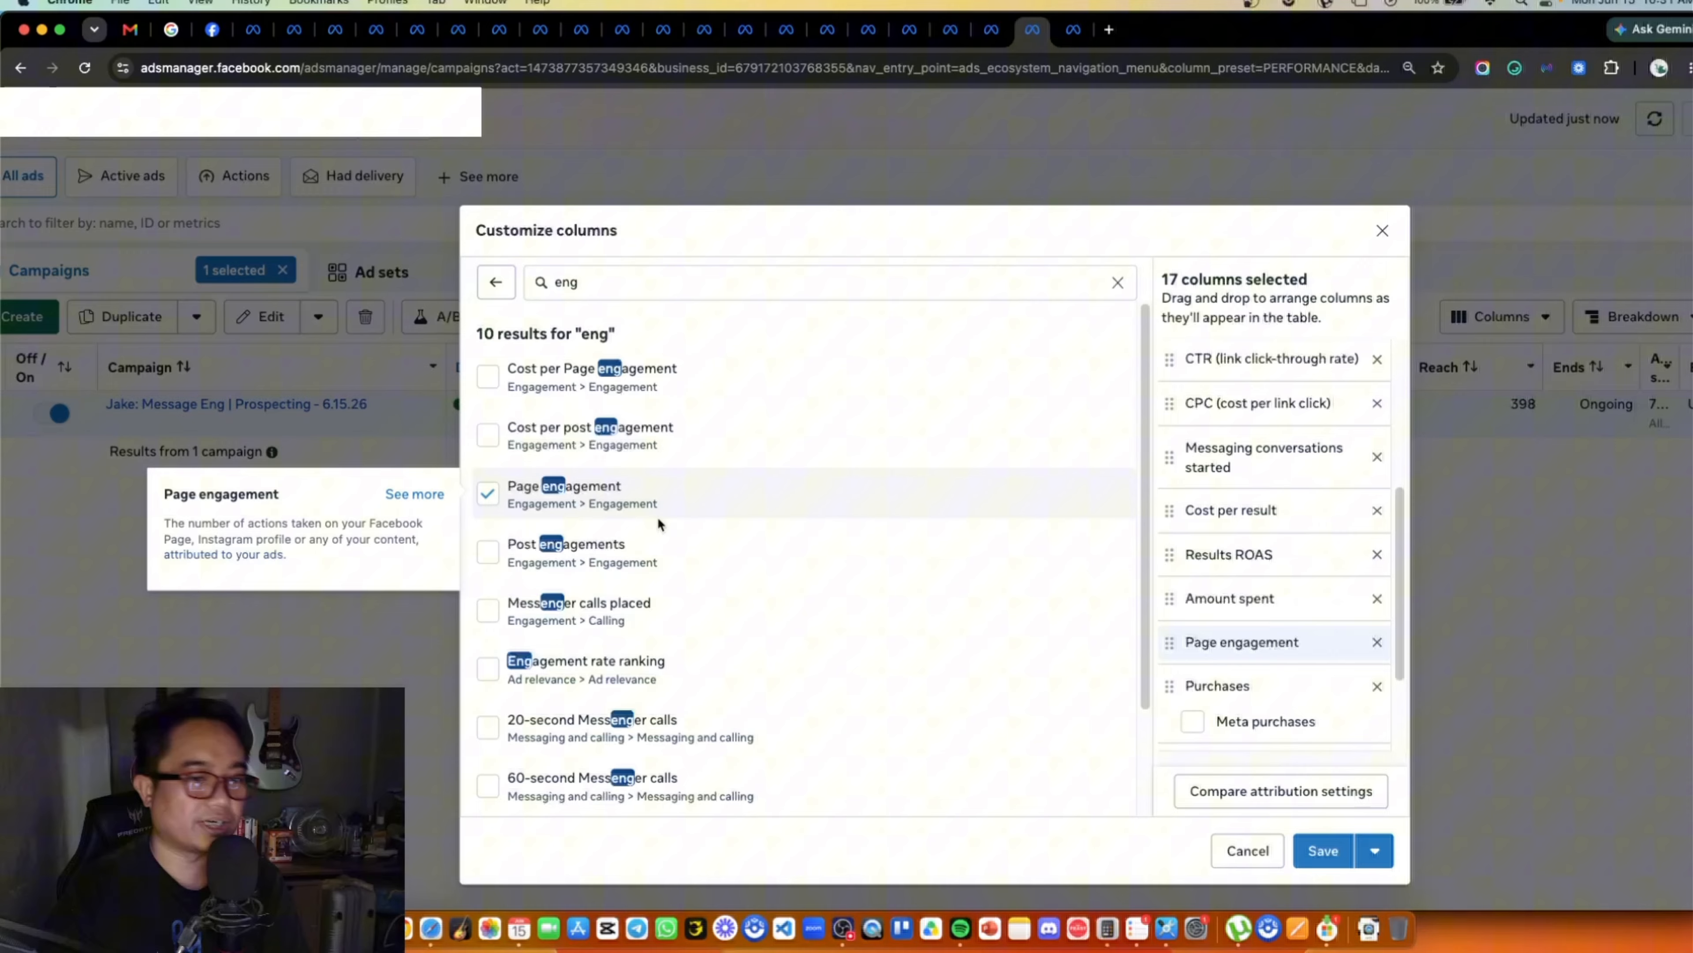
pyautogui.click(644, 555)
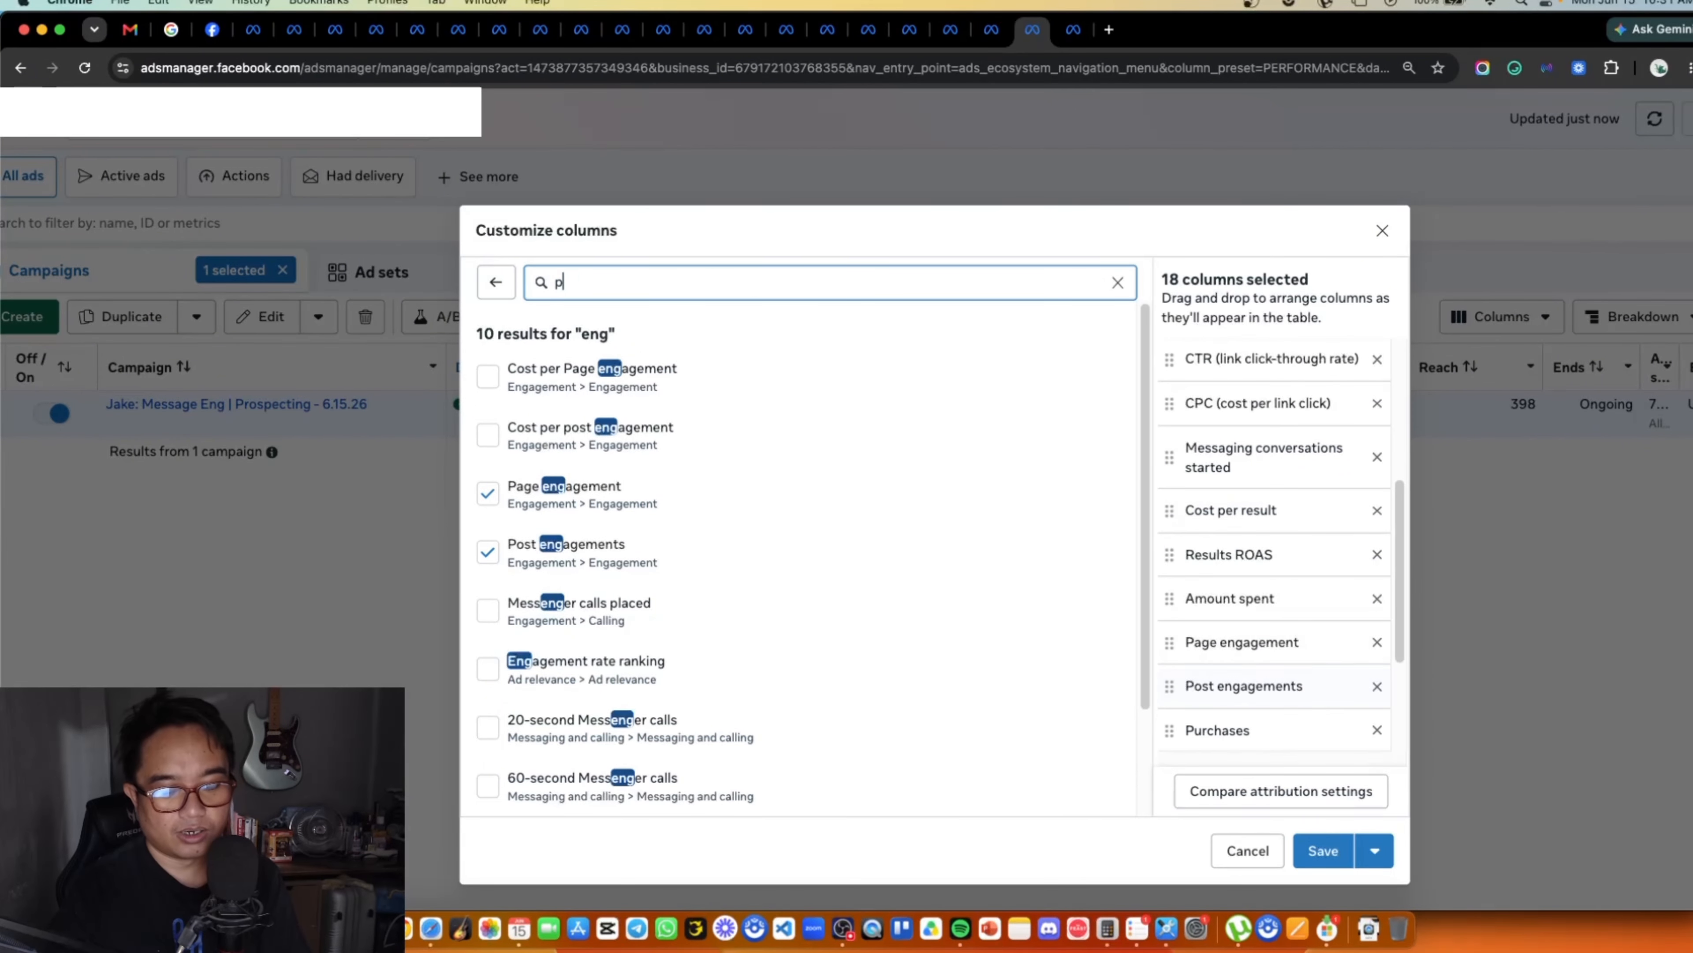
pyautogui.click(596, 435)
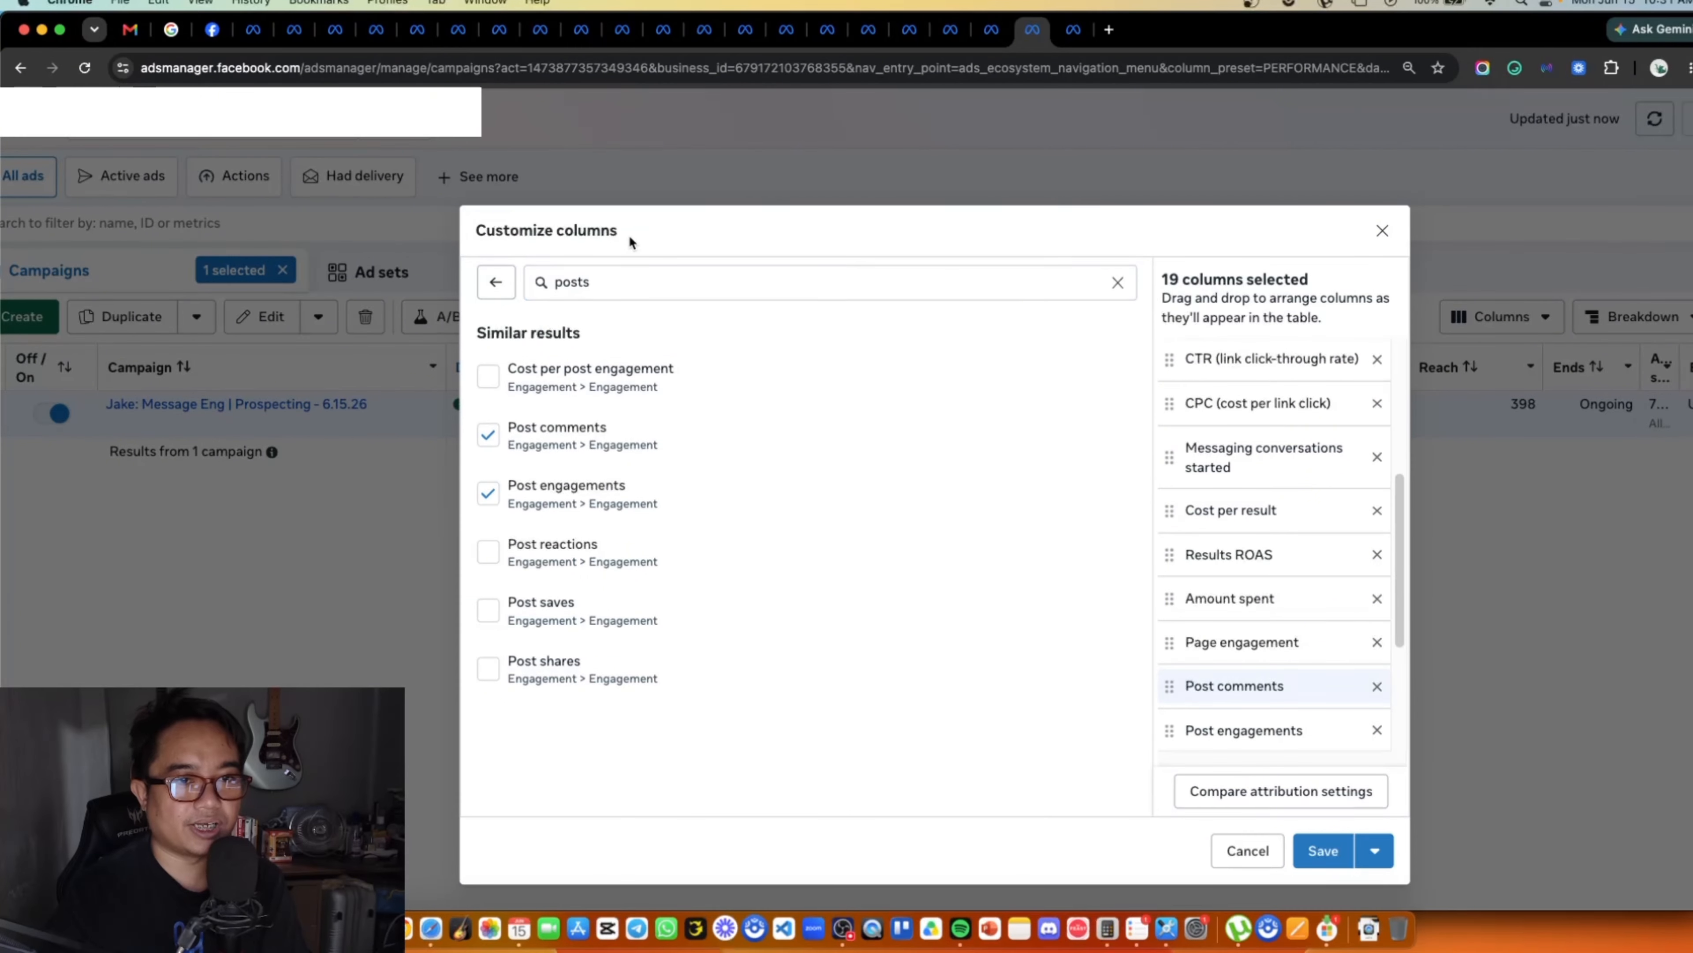
# Step: Add the Frequency and Facebook likes columns to the selected columns
pyautogui.write('freq')
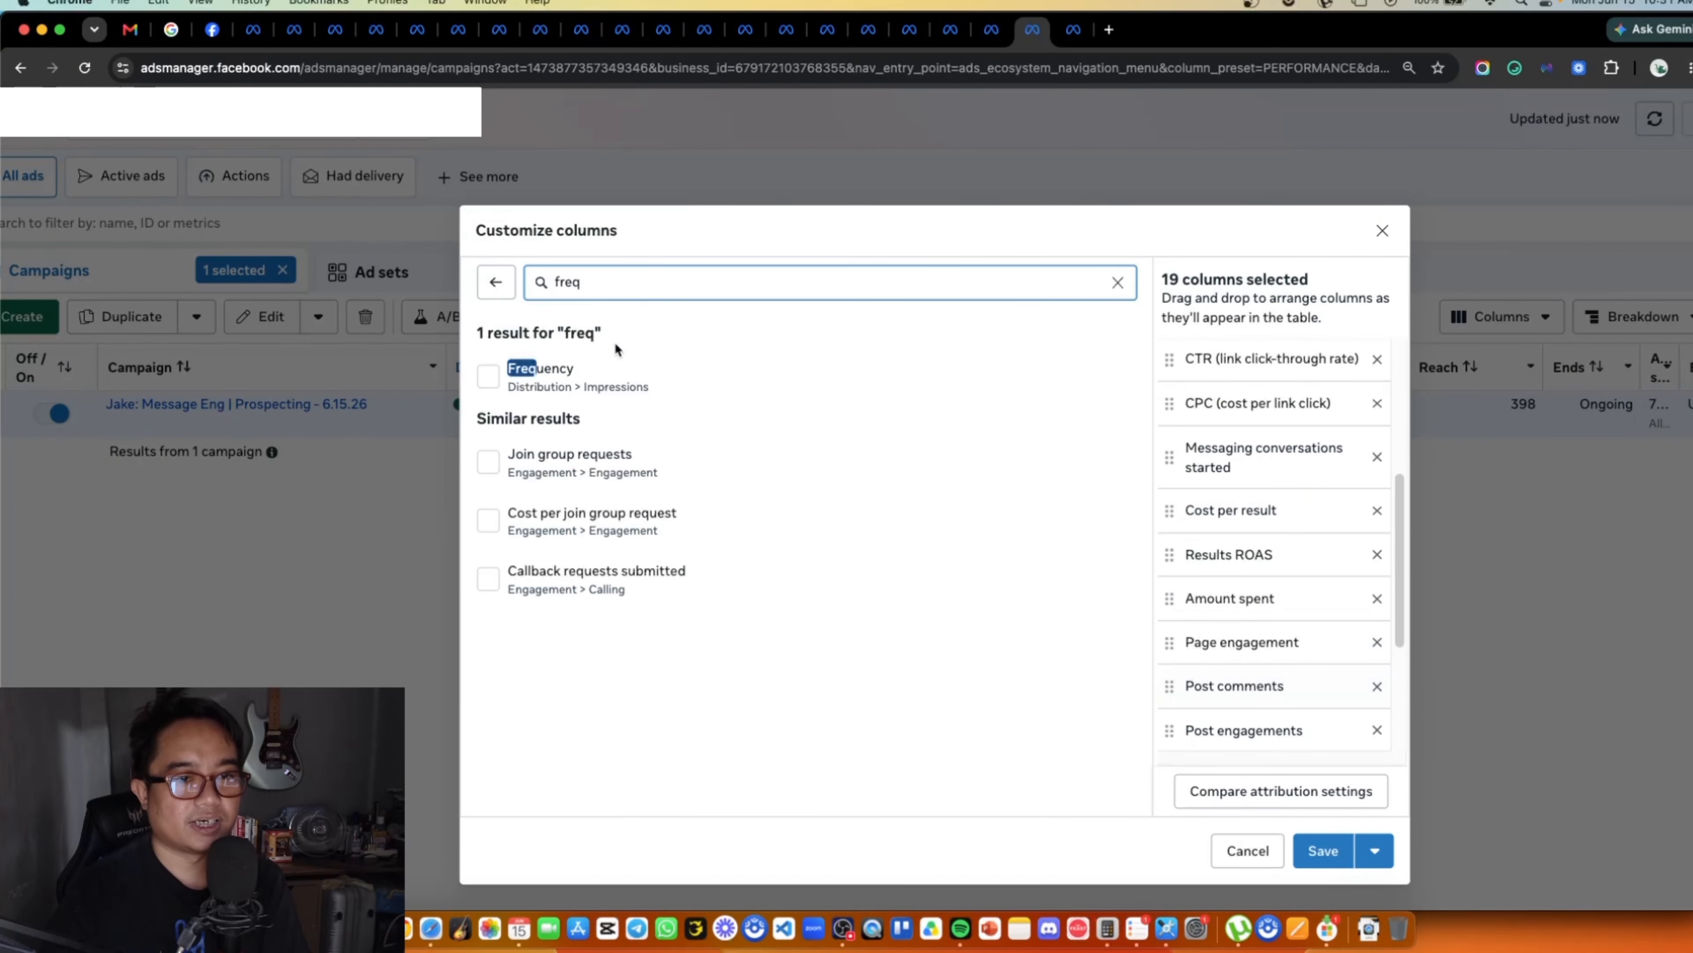
pyautogui.click(616, 368)
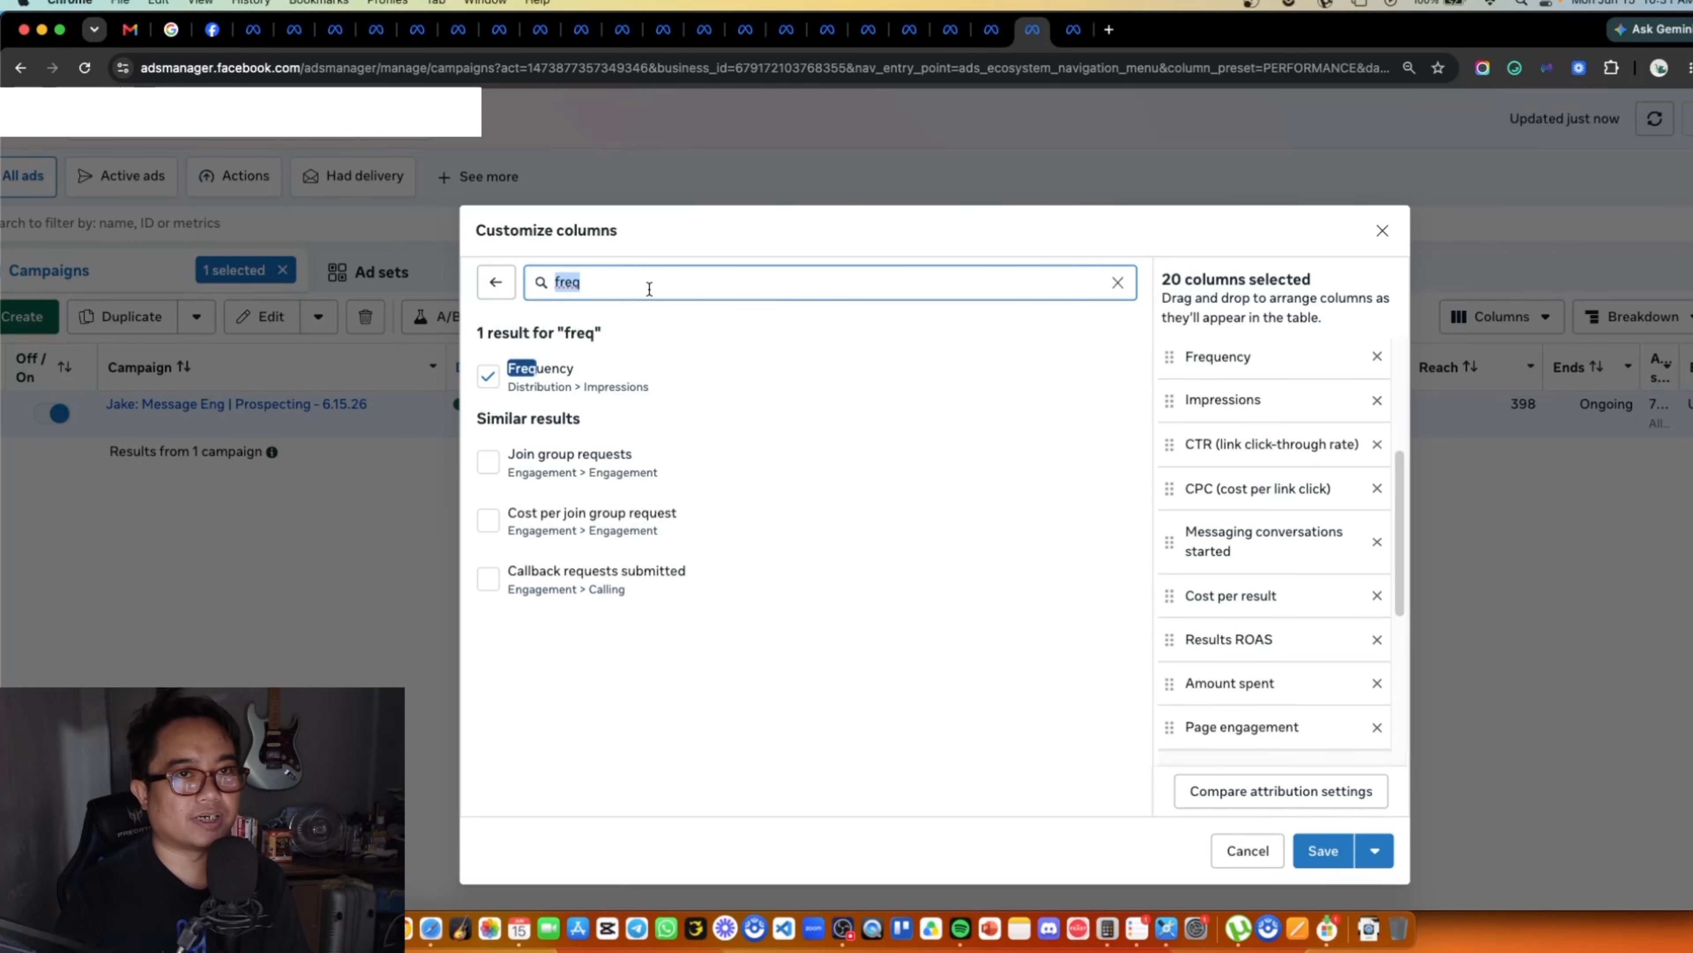
pyautogui.press('BackSpace')
pyautogui.scroll(-9, 767, 514)
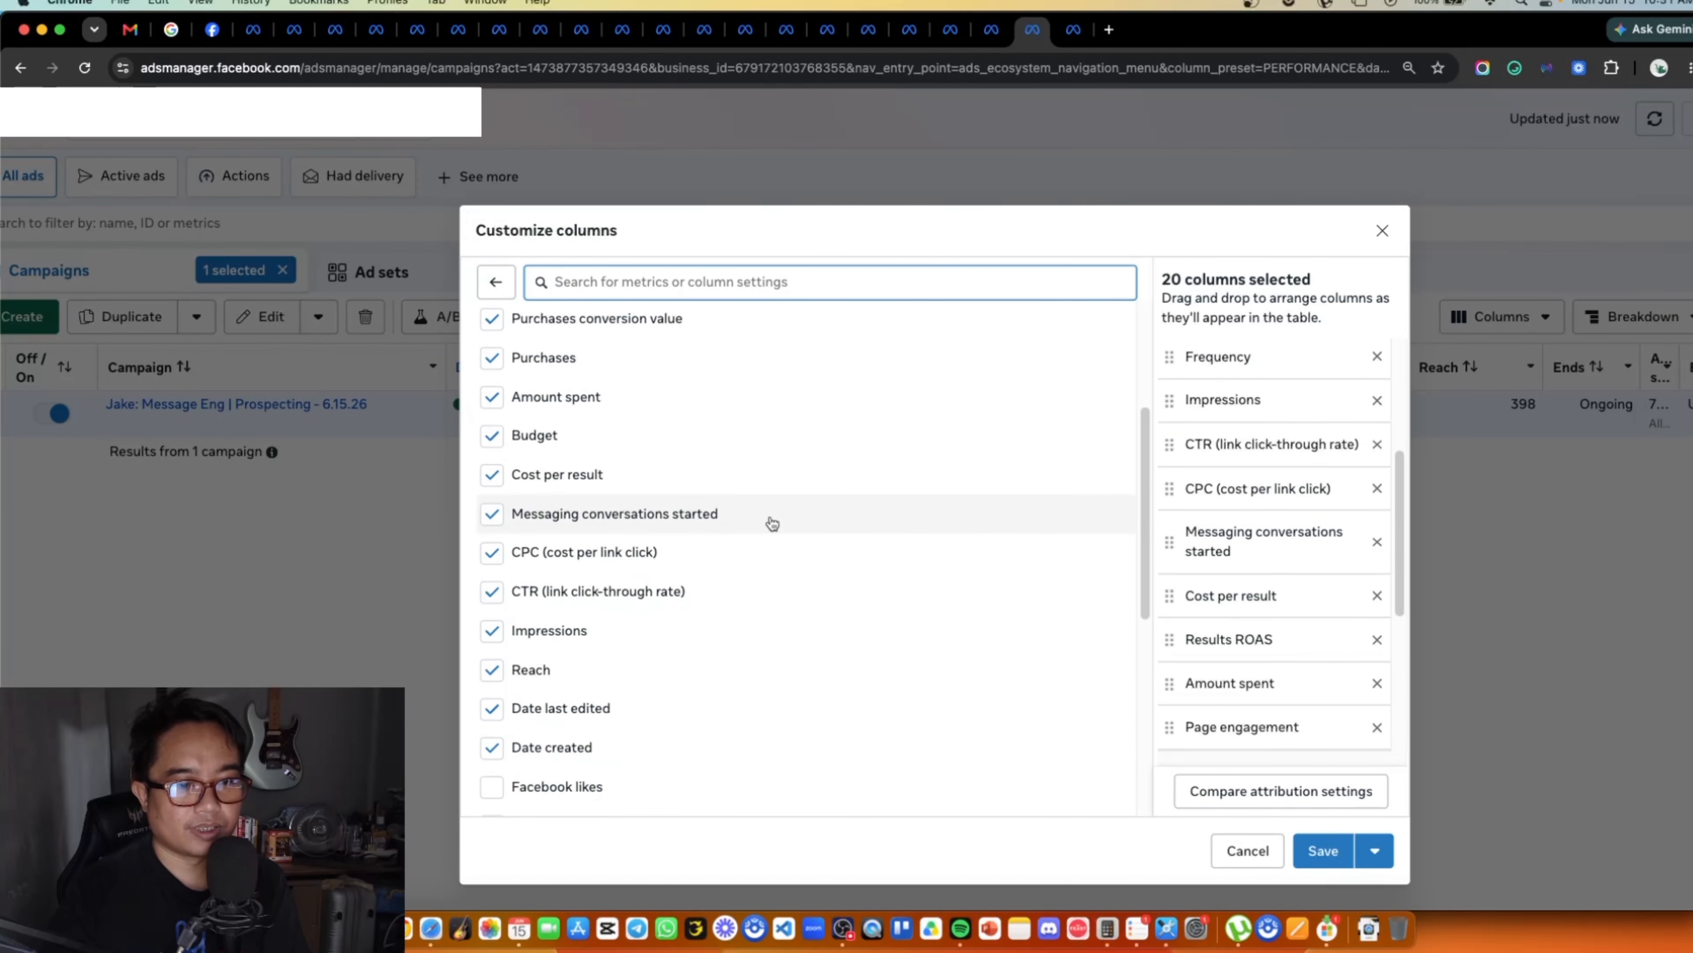
pyautogui.scroll(-3, 880, 547)
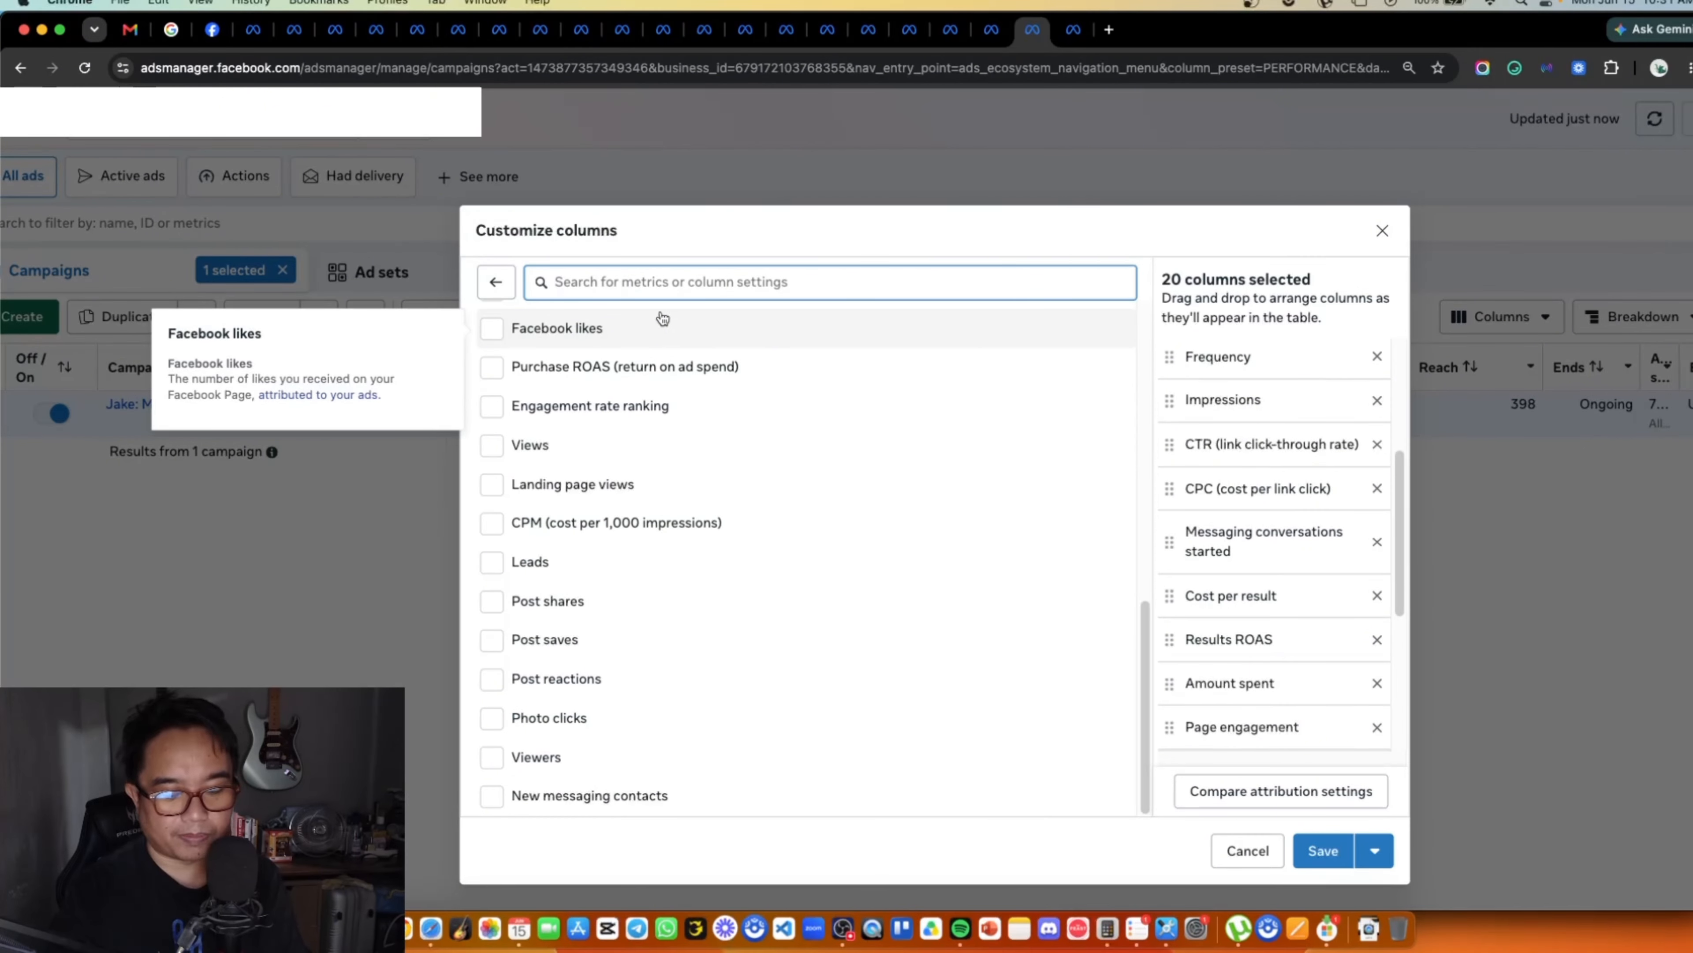
pyautogui.write('like')
pyautogui.doubleClick(614, 372)
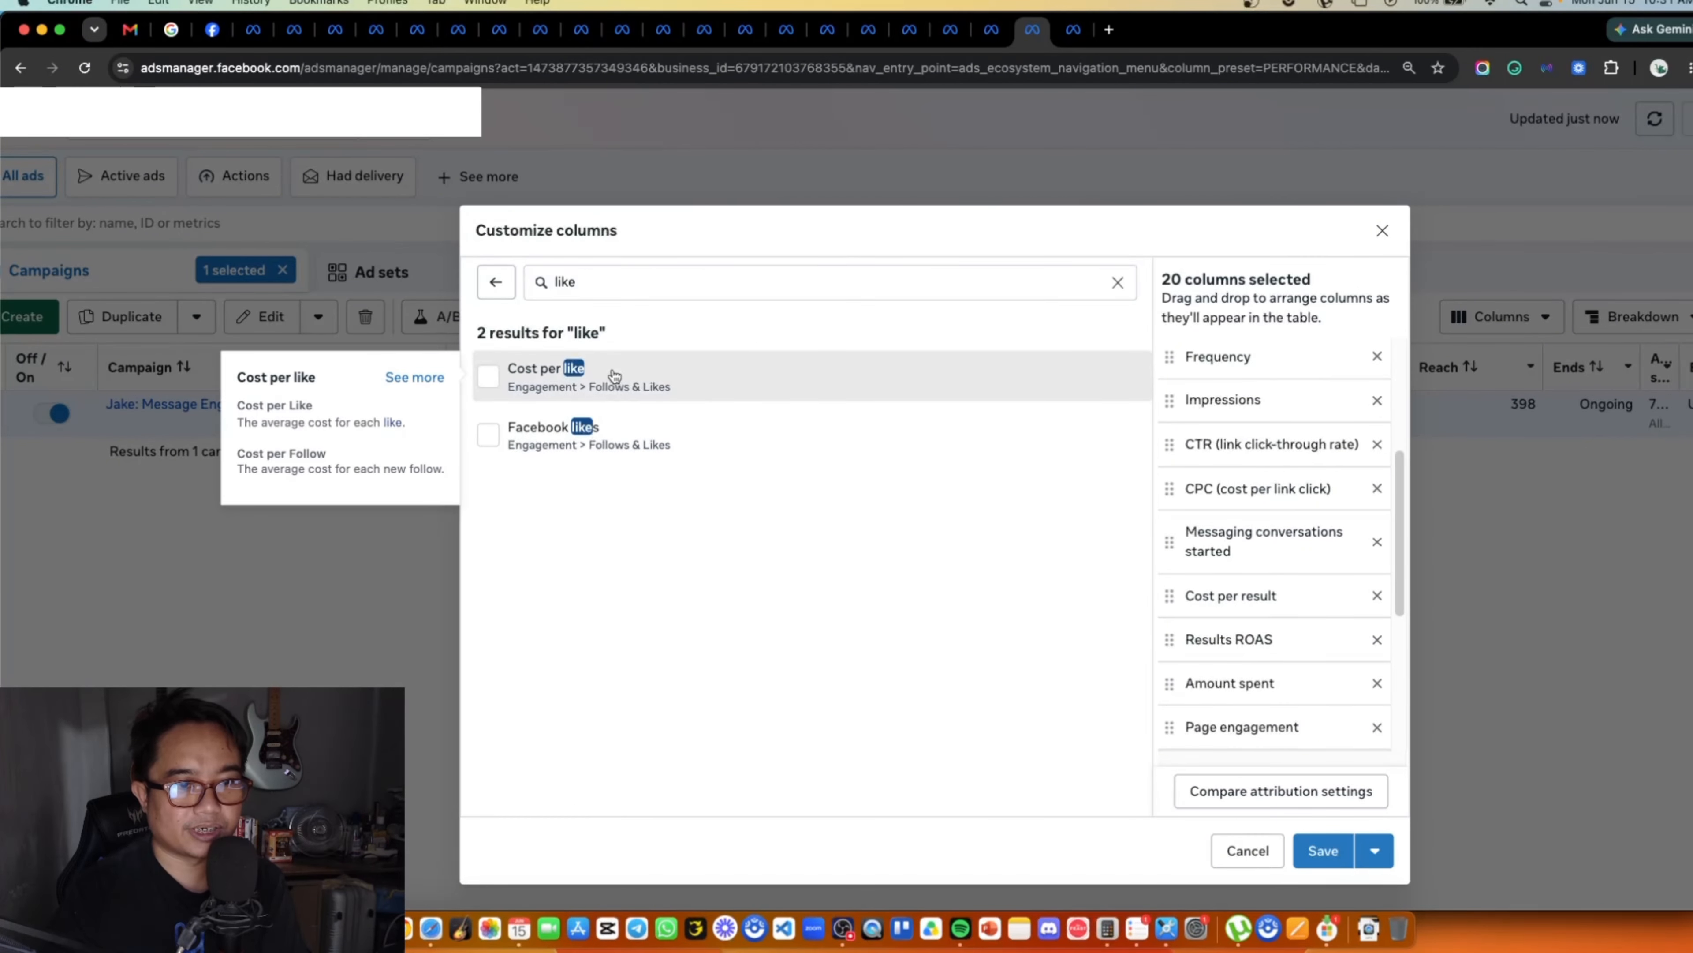
pyautogui.click(620, 440)
pyautogui.doubleClick(638, 283)
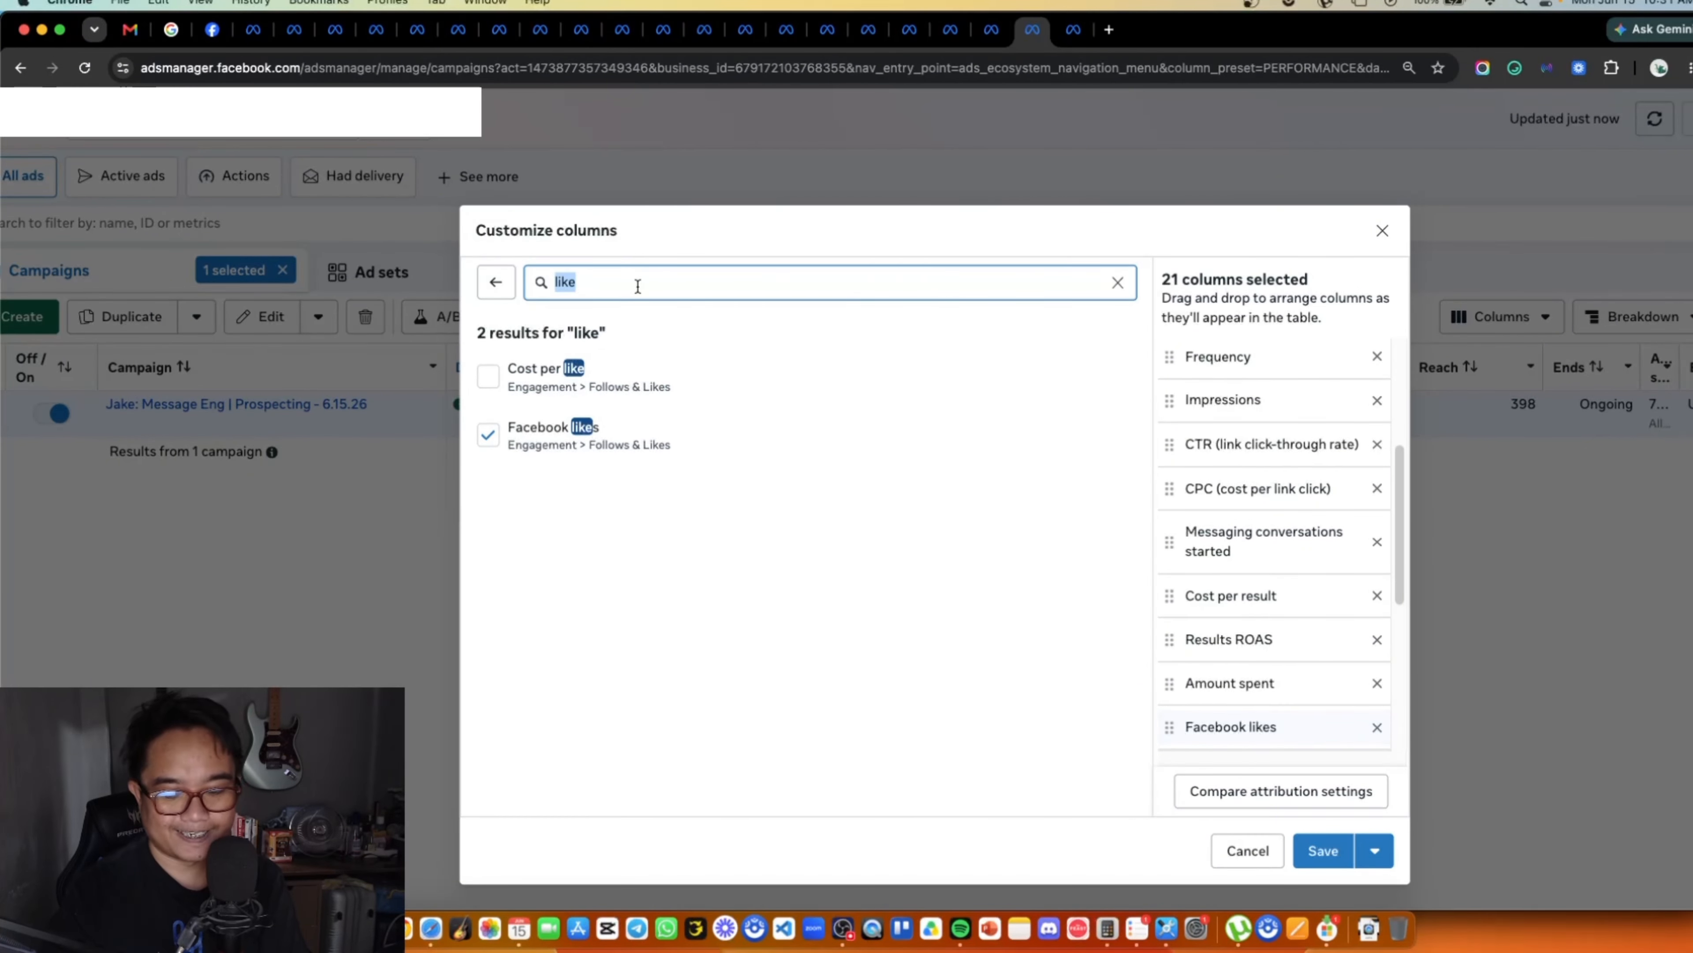
pyautogui.press('BackSpace')
# Step: Check the remaining available metrics for further columns and save the customized column selection
pyautogui.scroll(-10, 817, 557)
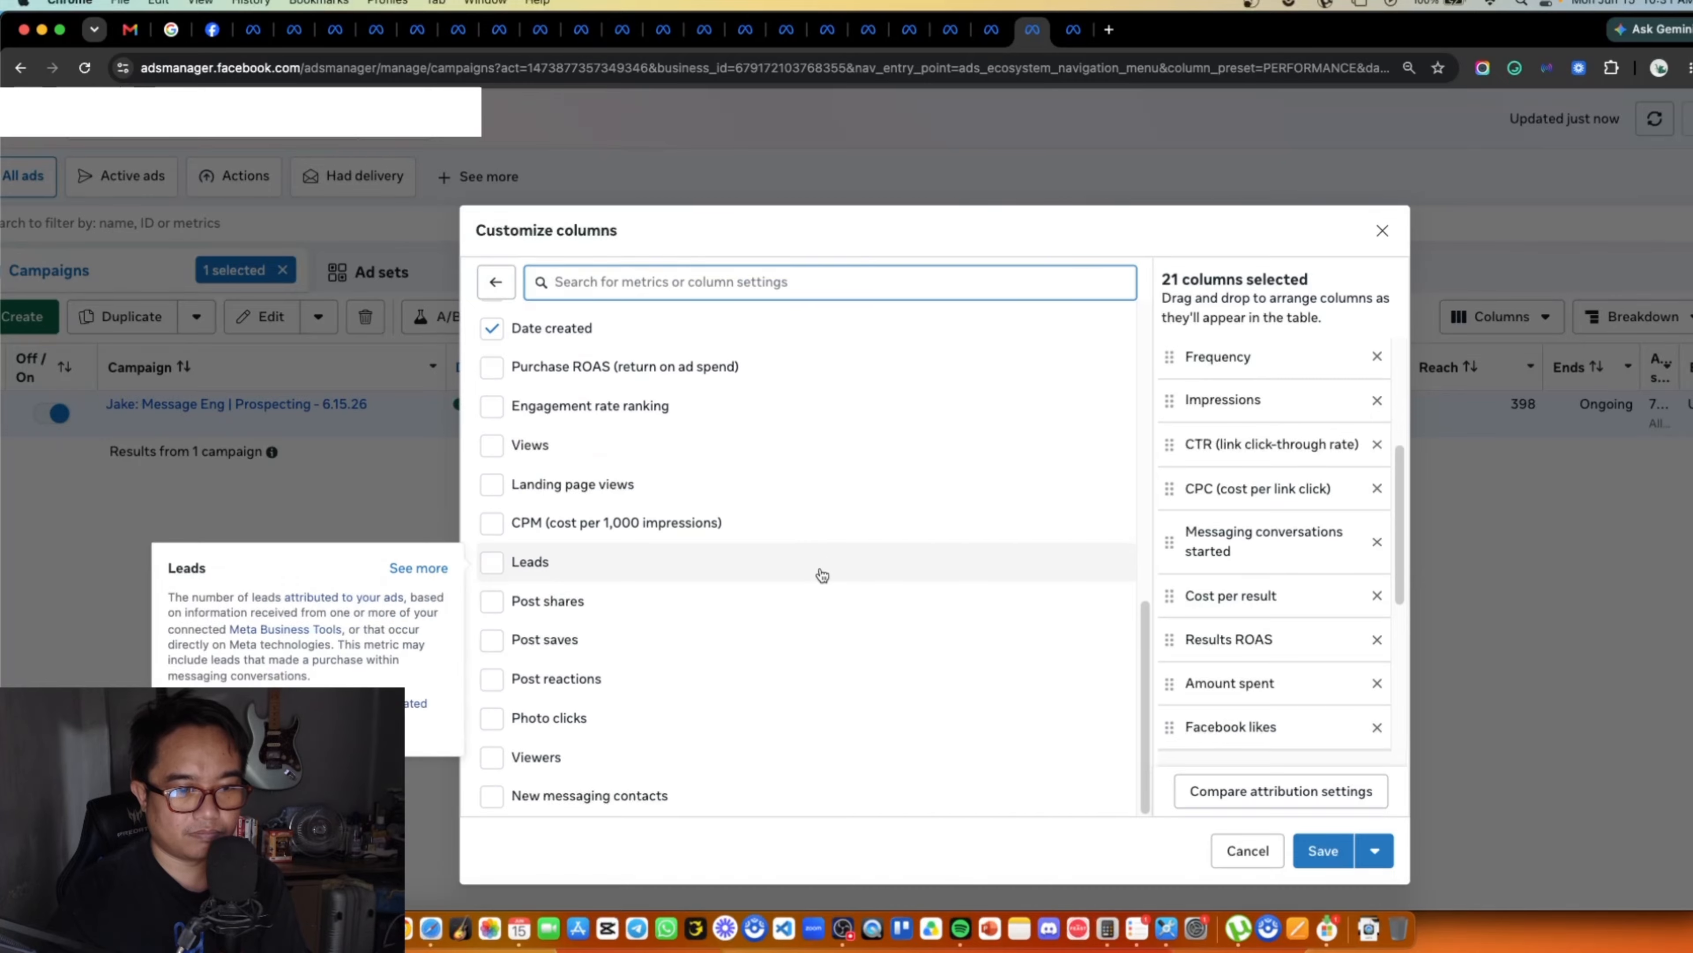
pyautogui.scroll(-3, 833, 576)
pyautogui.scroll(4, 907, 504)
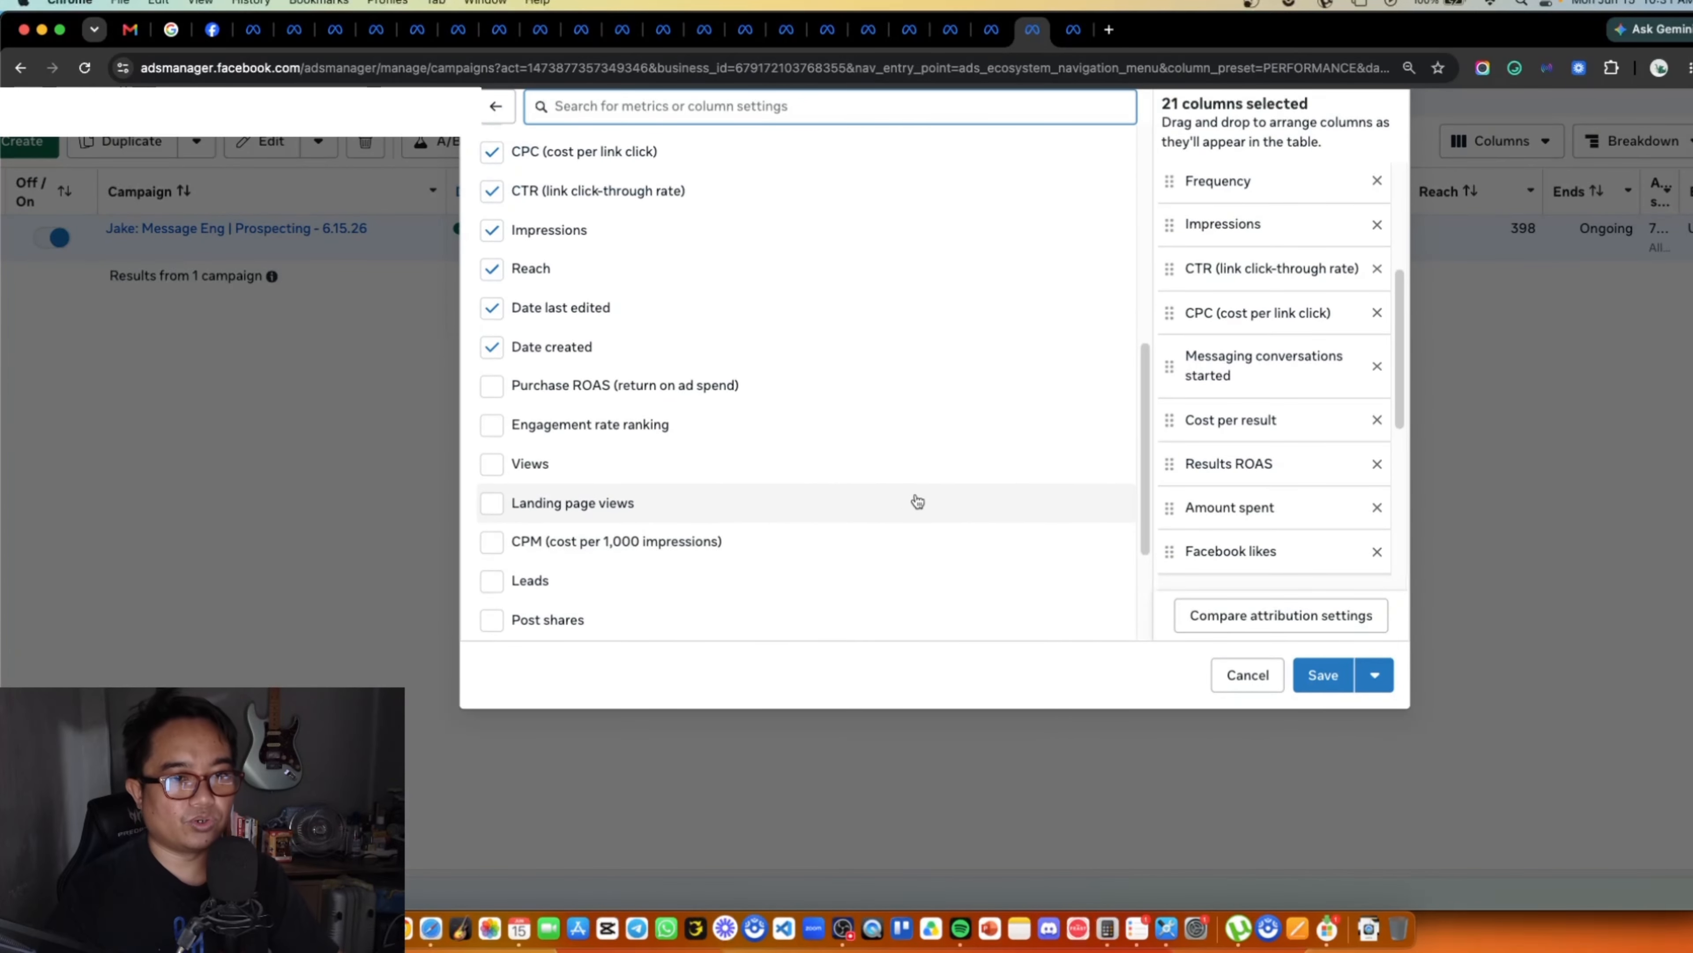
pyautogui.scroll(-3, 918, 502)
pyautogui.scroll(-1, 979, 477)
pyautogui.scroll(5, 943, 481)
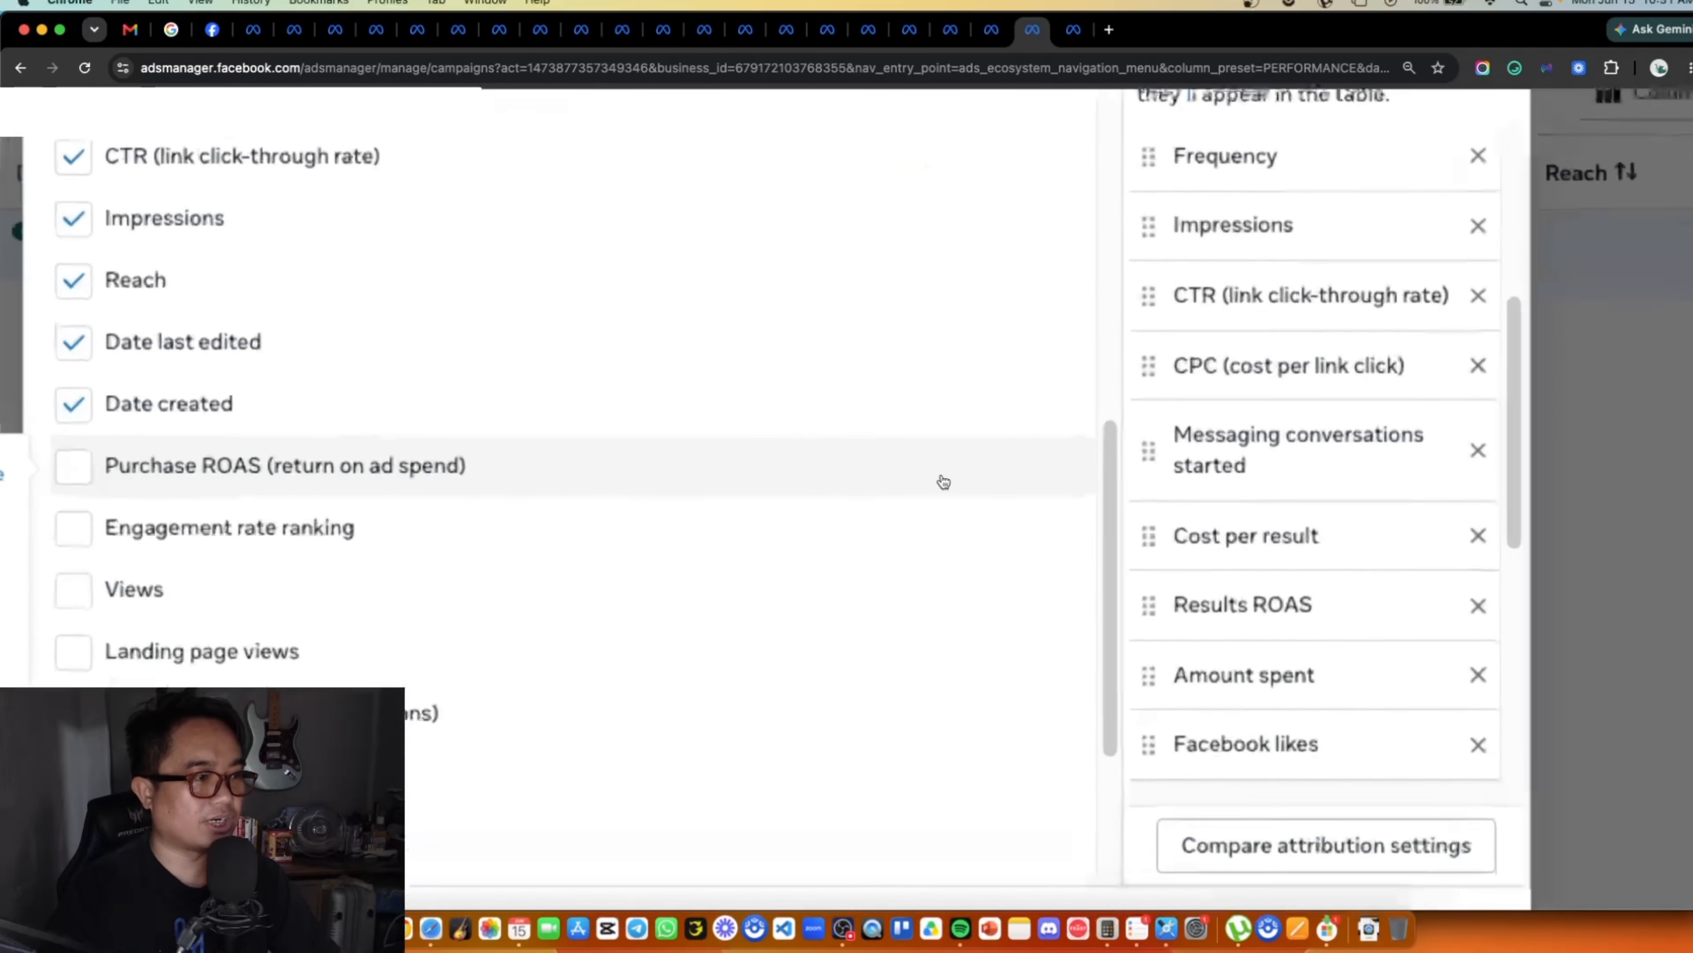
pyautogui.scroll(-5, 944, 481)
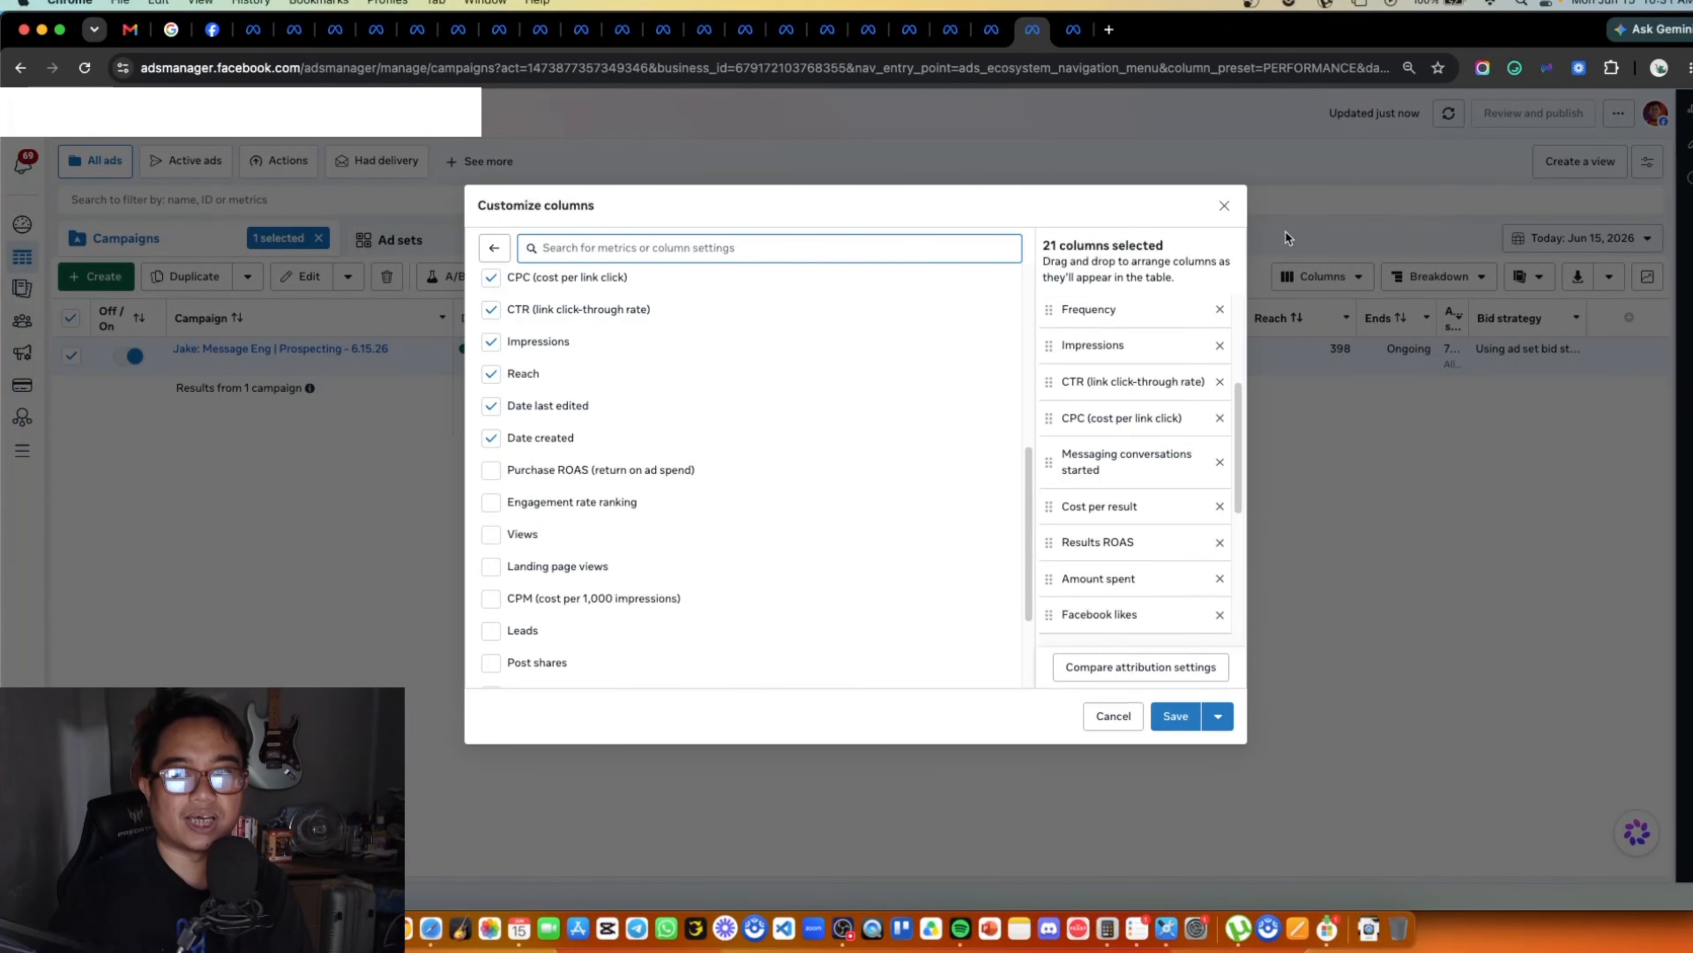
pyautogui.click(1163, 721)
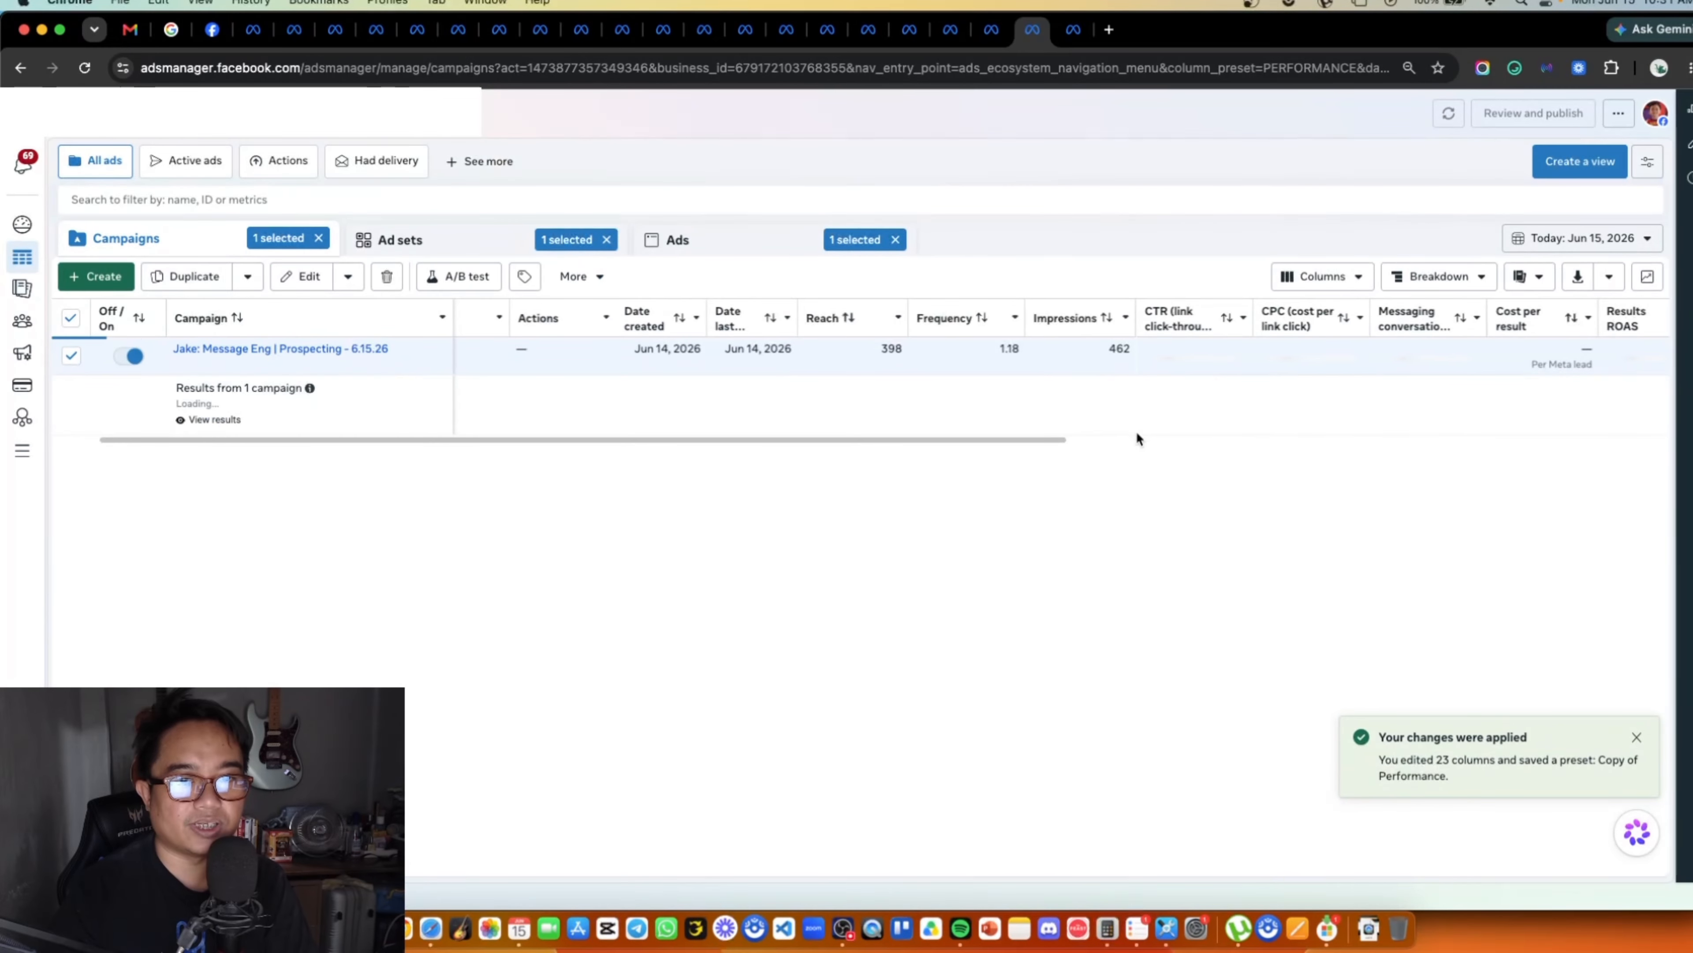
# Step: Narrow the columns of the campaign table, including Delivery and Reach, so more metrics fit
pyautogui.moveTo(971, 434); pyautogui.dragTo(788, 480)
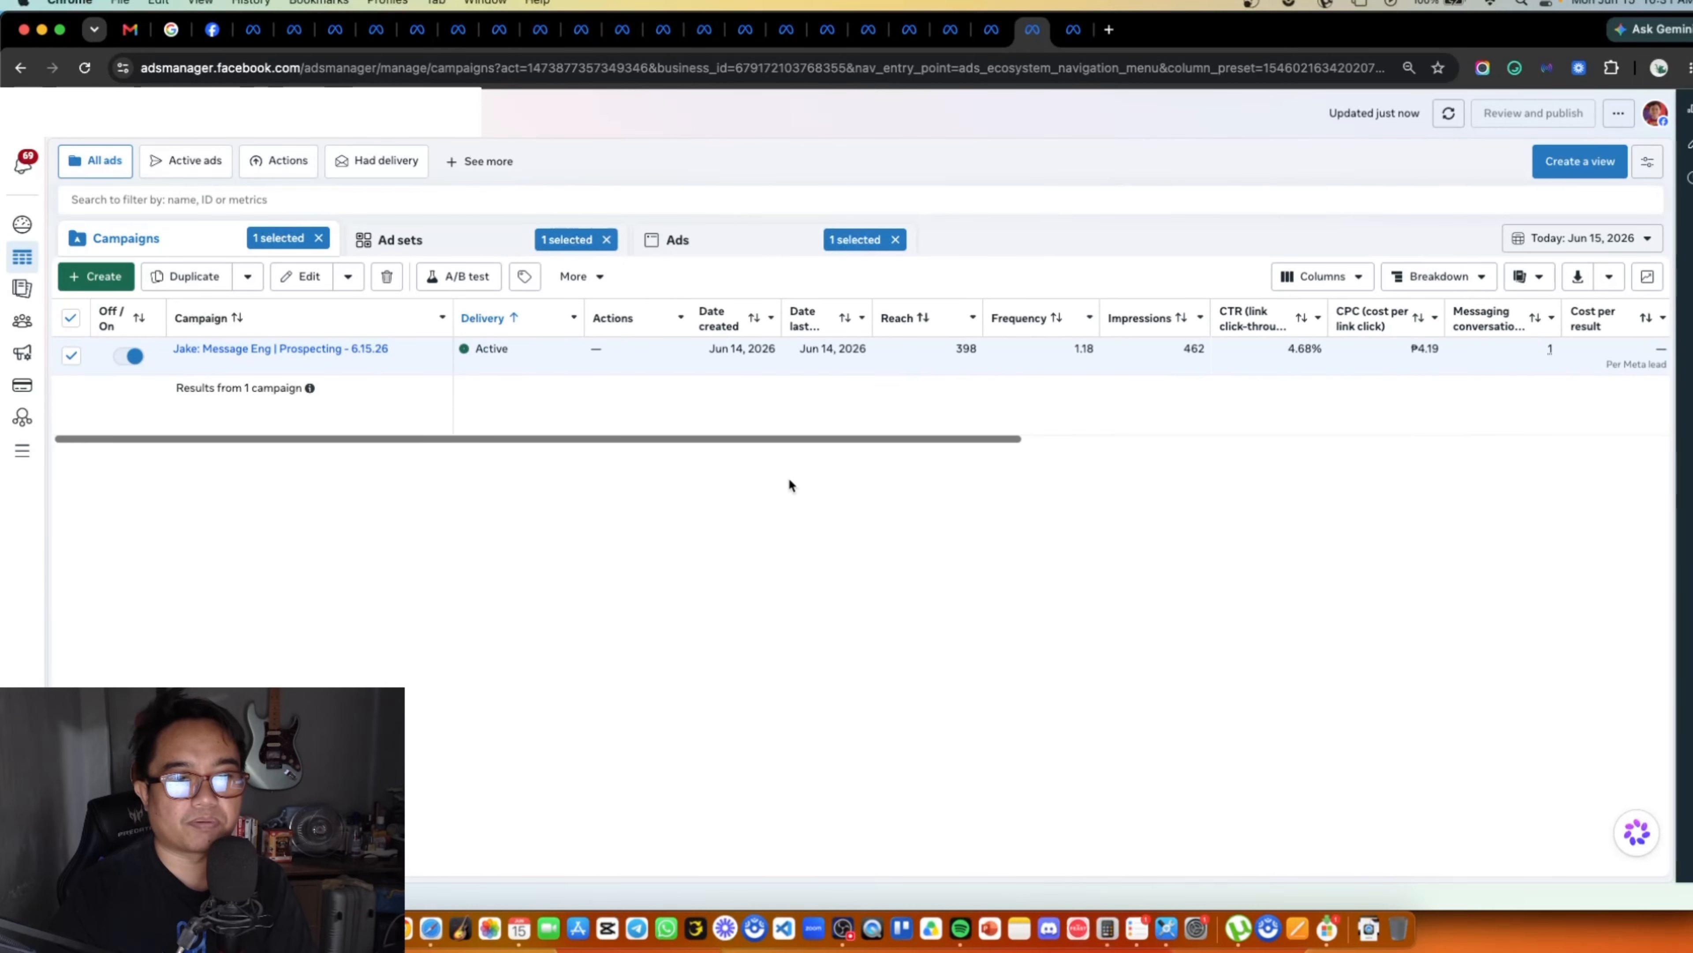
pyautogui.moveTo(586, 312); pyautogui.dragTo(552, 314)
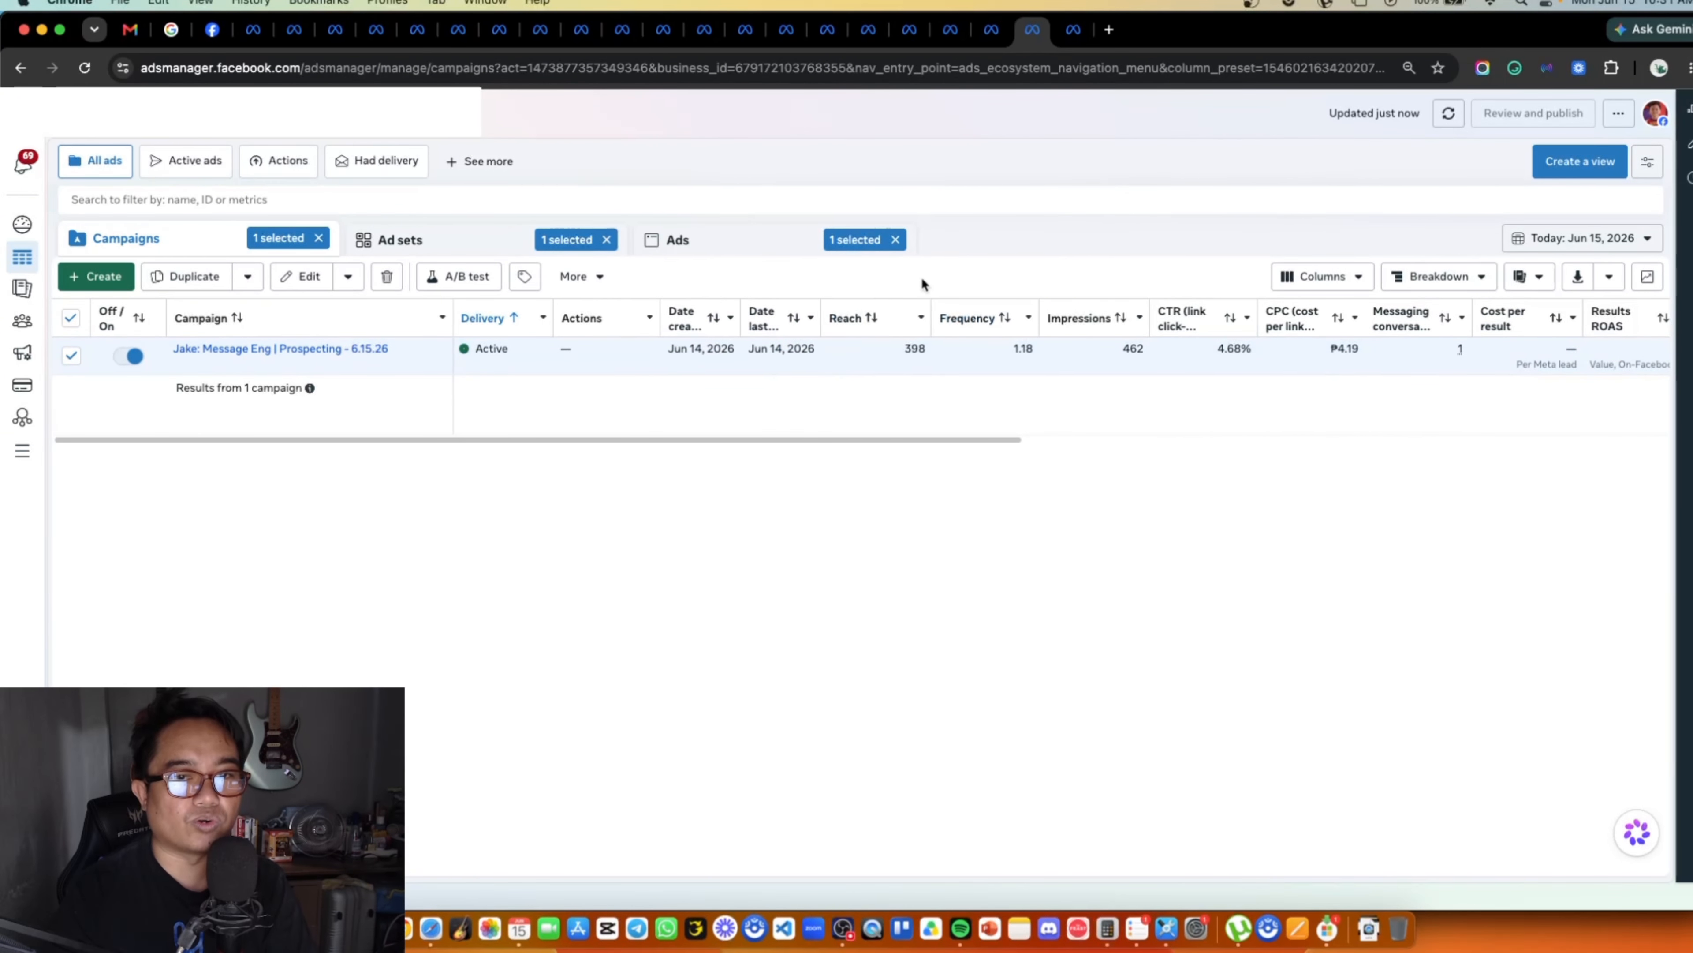
pyautogui.moveTo(920, 306); pyautogui.dragTo(922, 307)
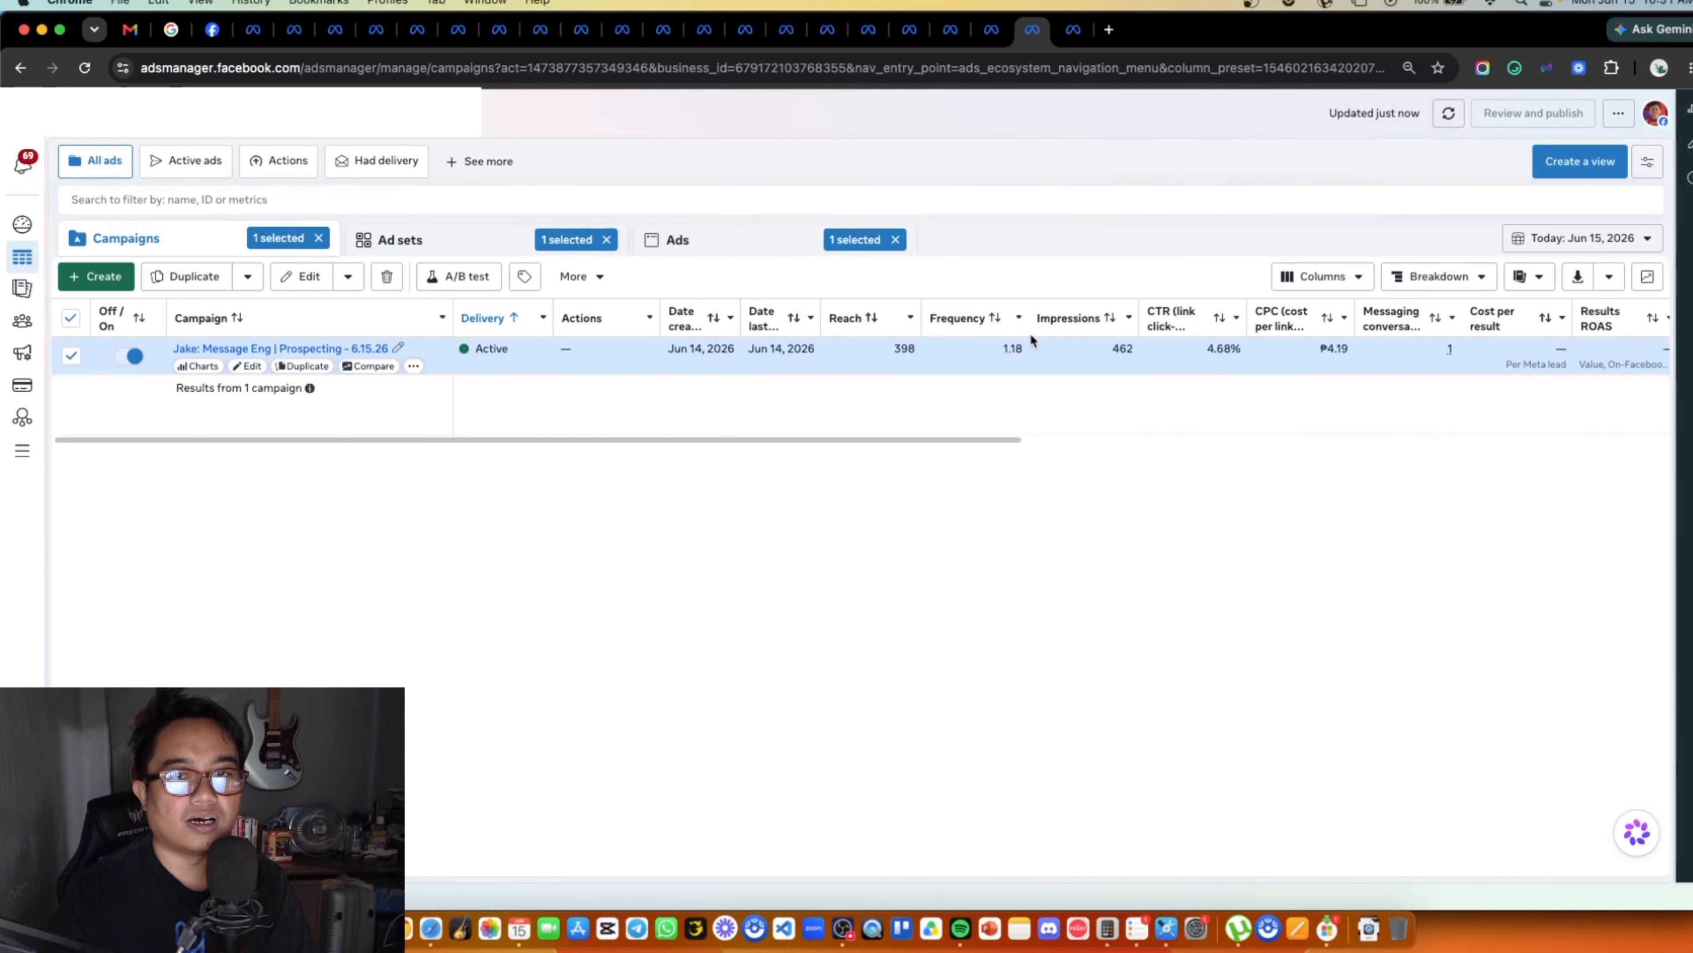
# Step: Edit the Copy of Performance column preset by moving Frequency to the end of the selected columns, and save it
pyautogui.click(1480, 285)
pyautogui.click(1336, 284)
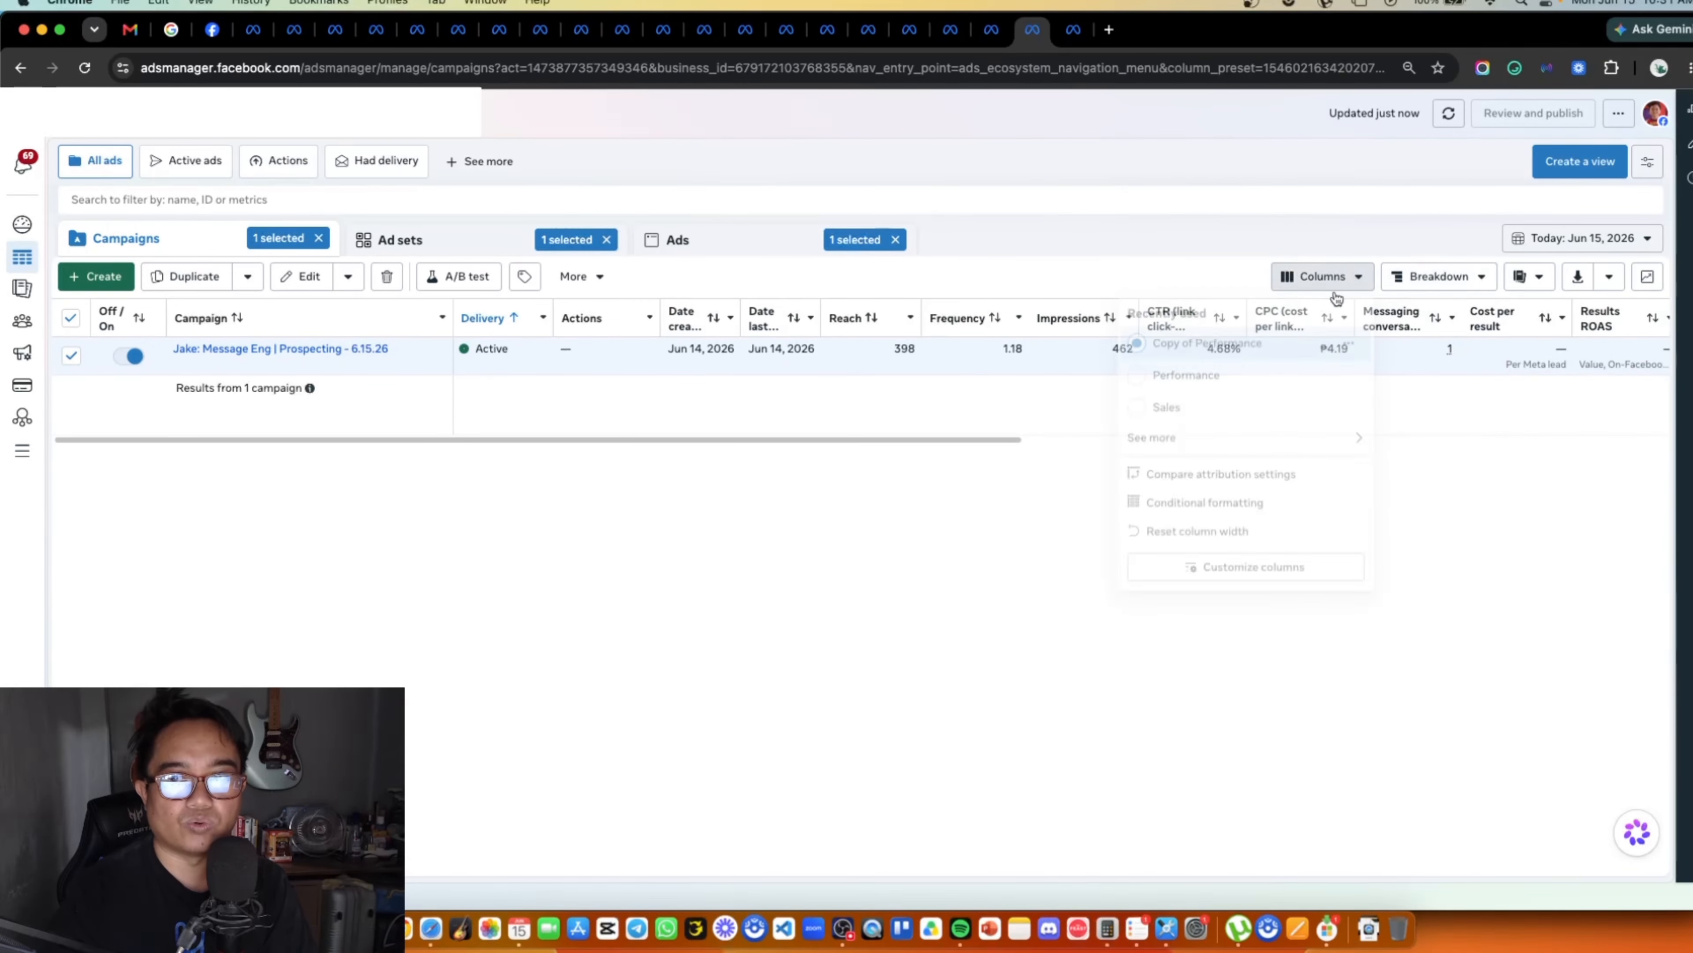
pyautogui.click(1348, 347)
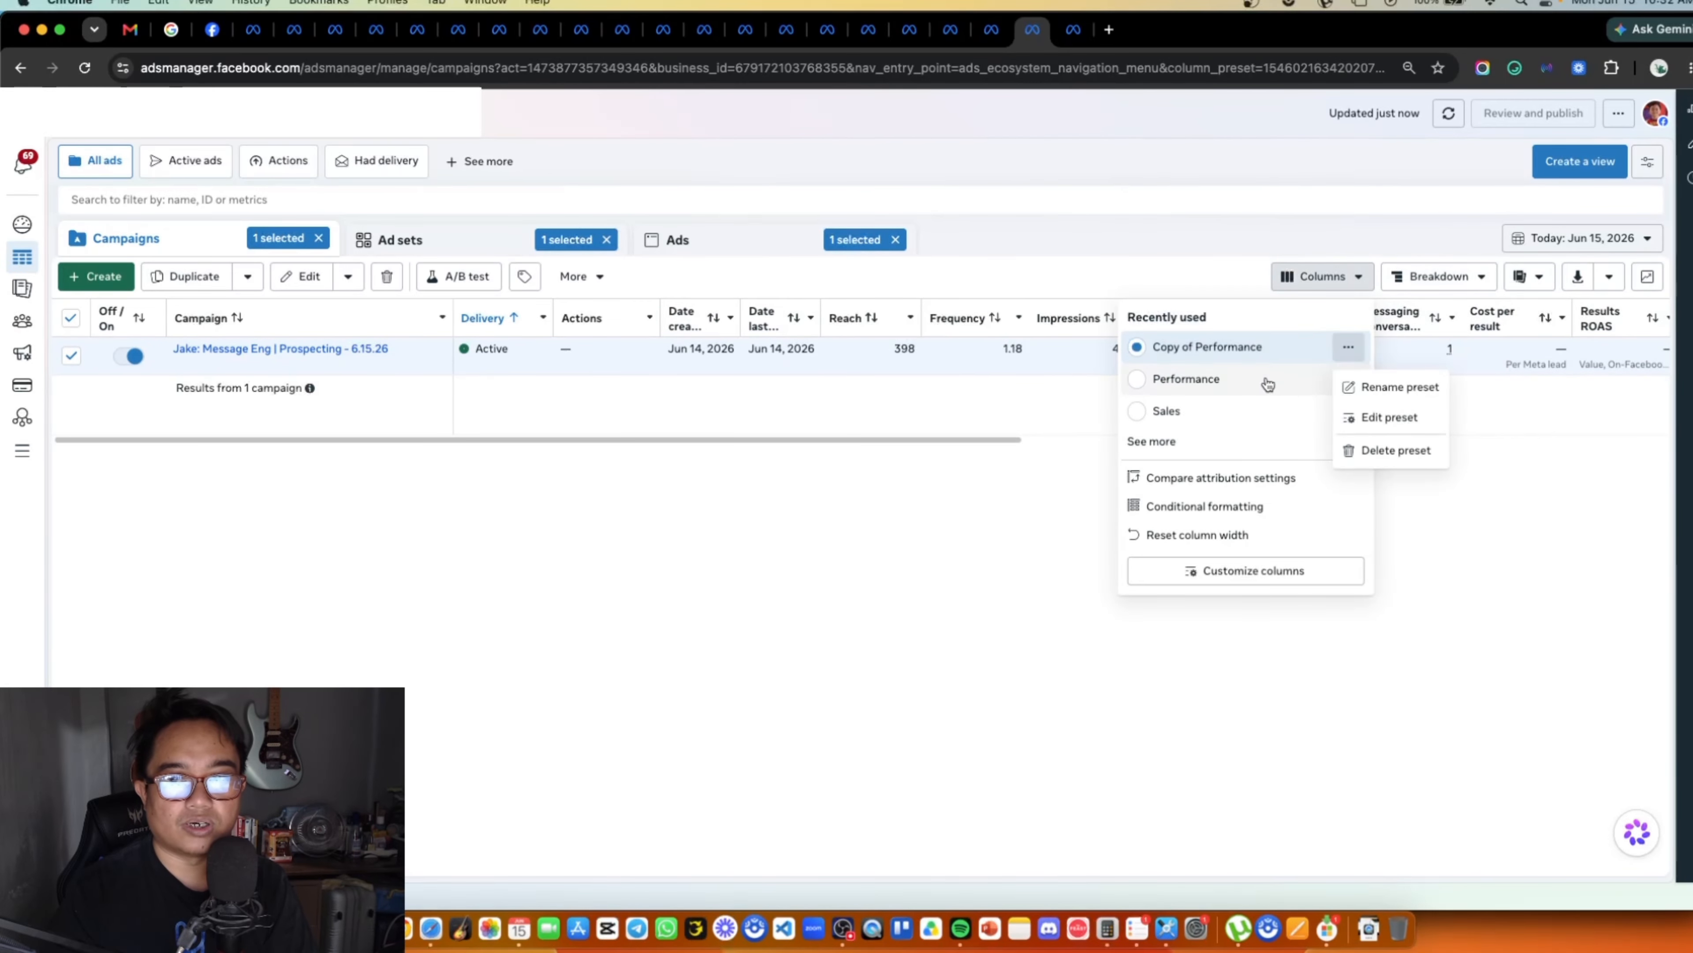
pyautogui.click(1366, 417)
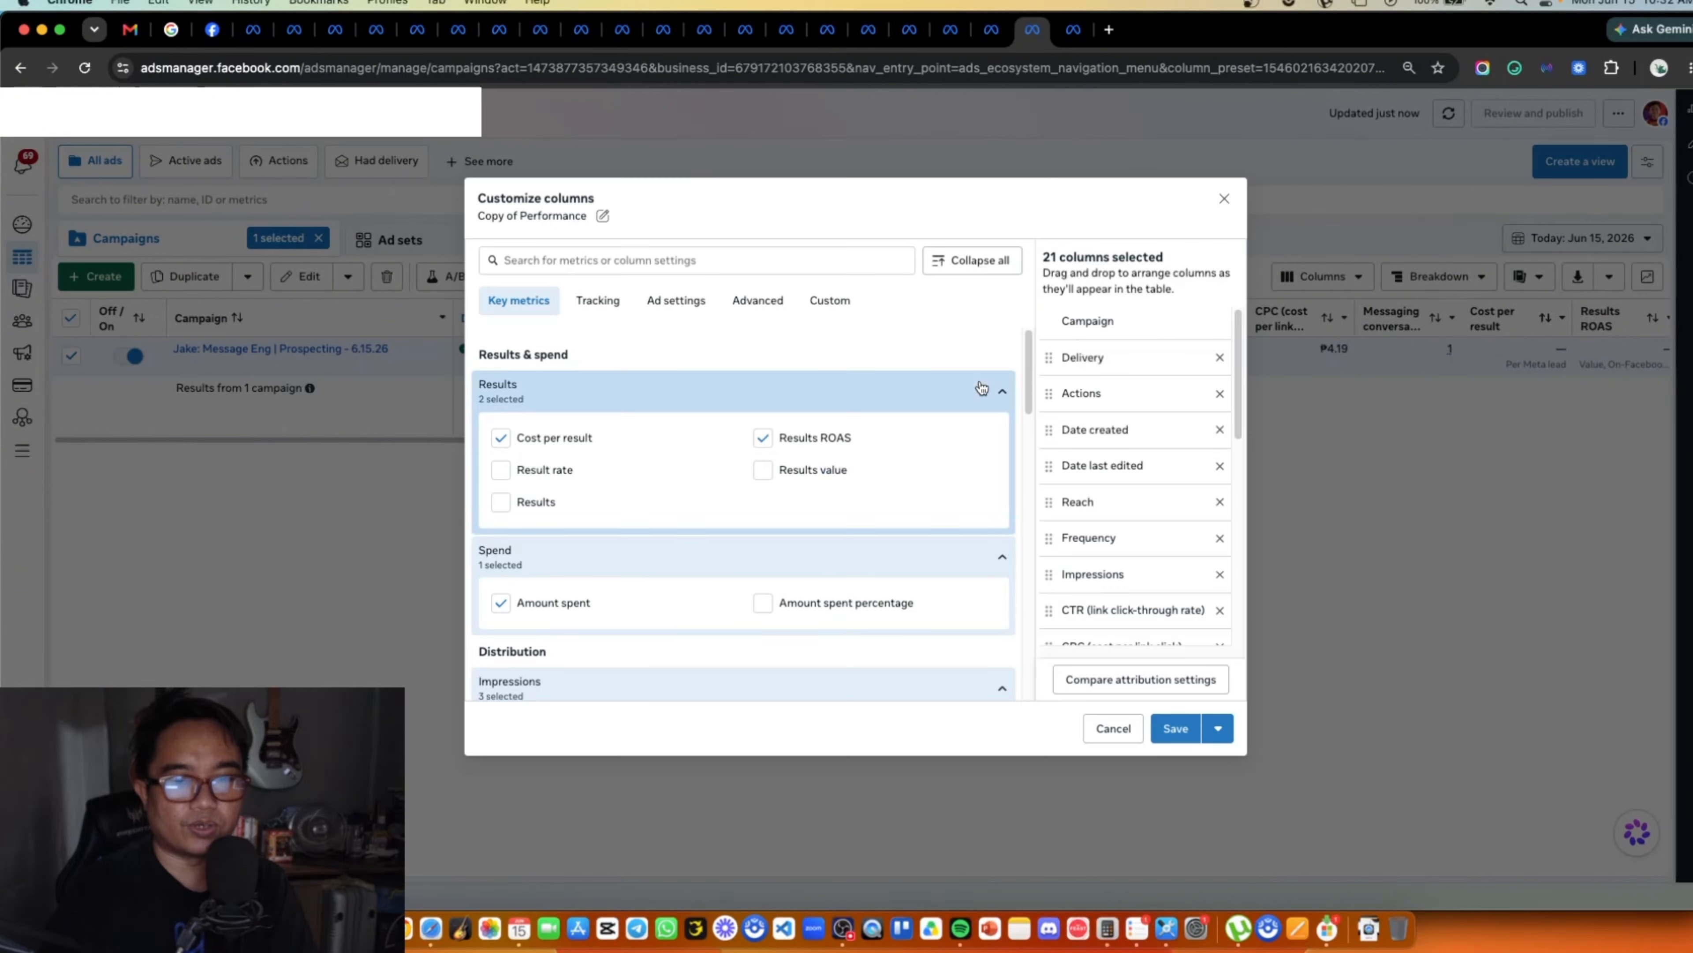
pyautogui.scroll(-1, 1107, 493)
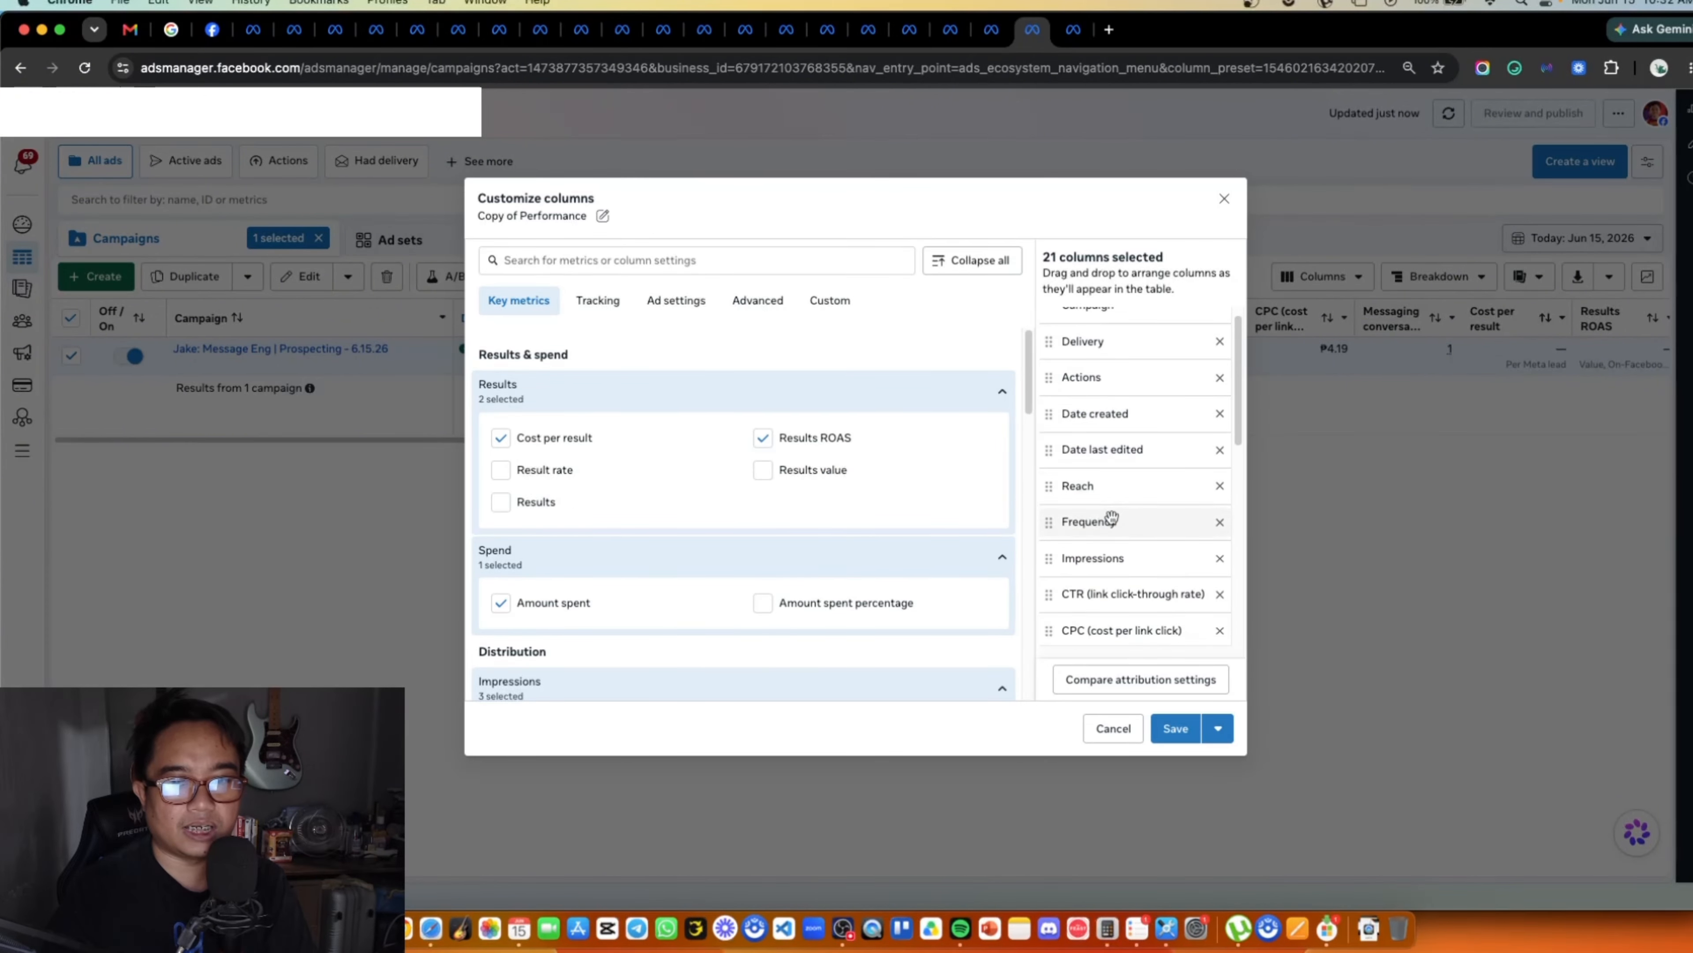
pyautogui.moveTo(1107, 527); pyautogui.dragTo(1144, 538)
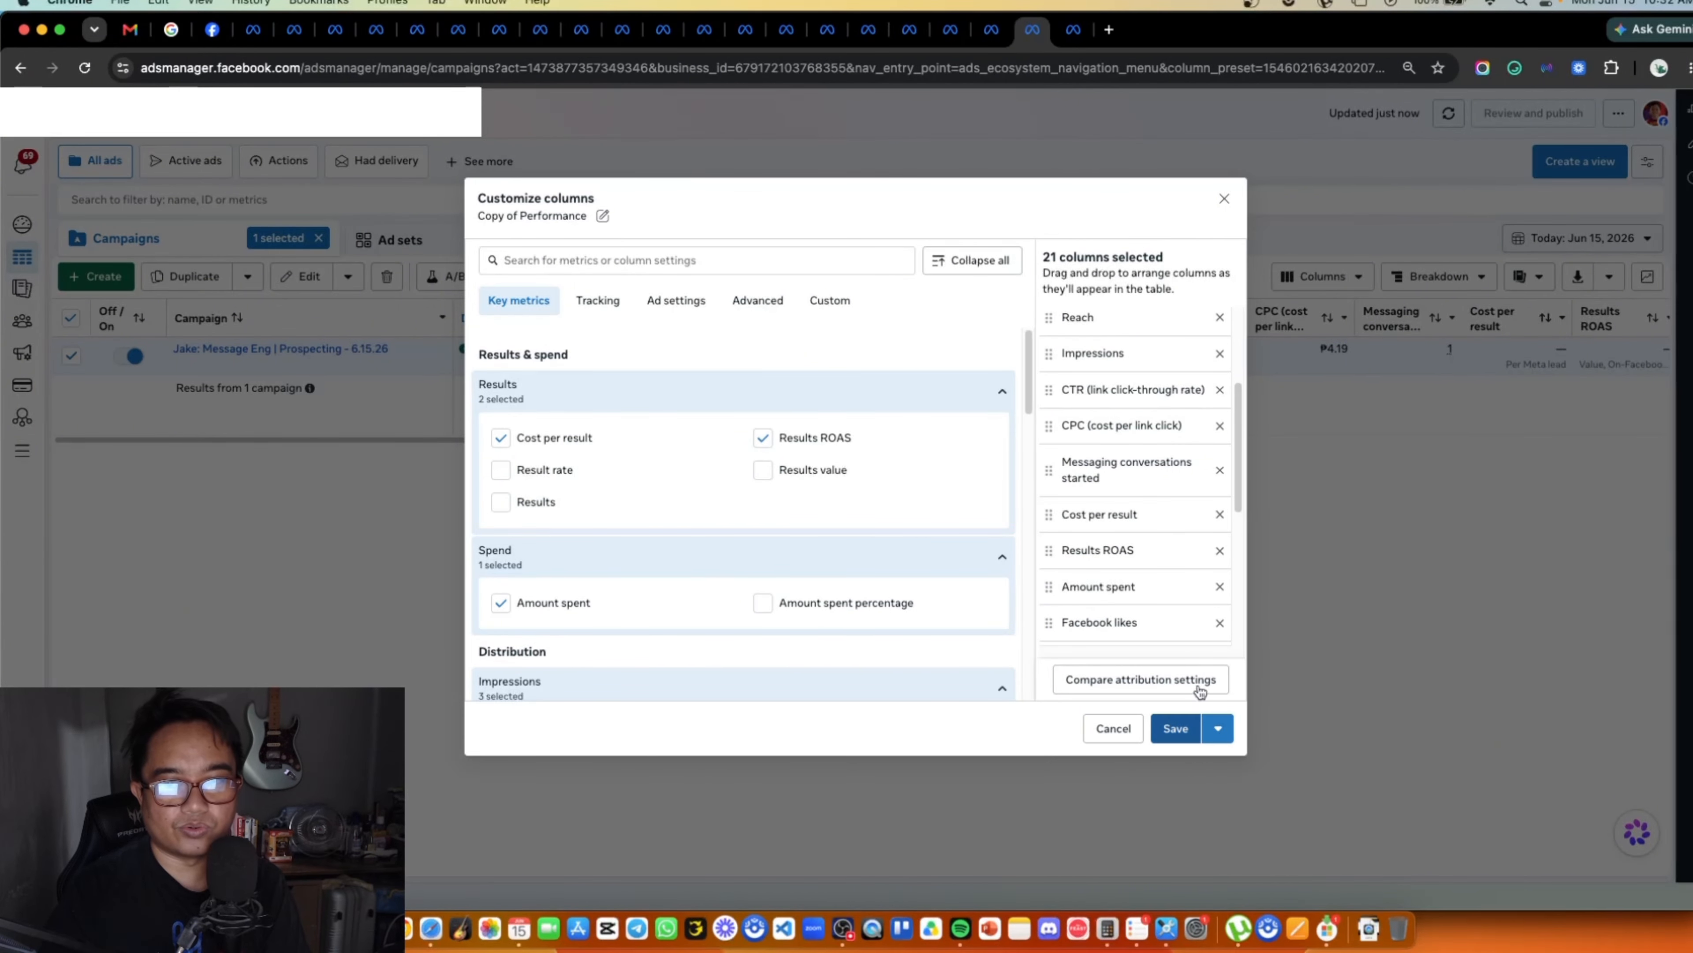
pyautogui.click(1176, 727)
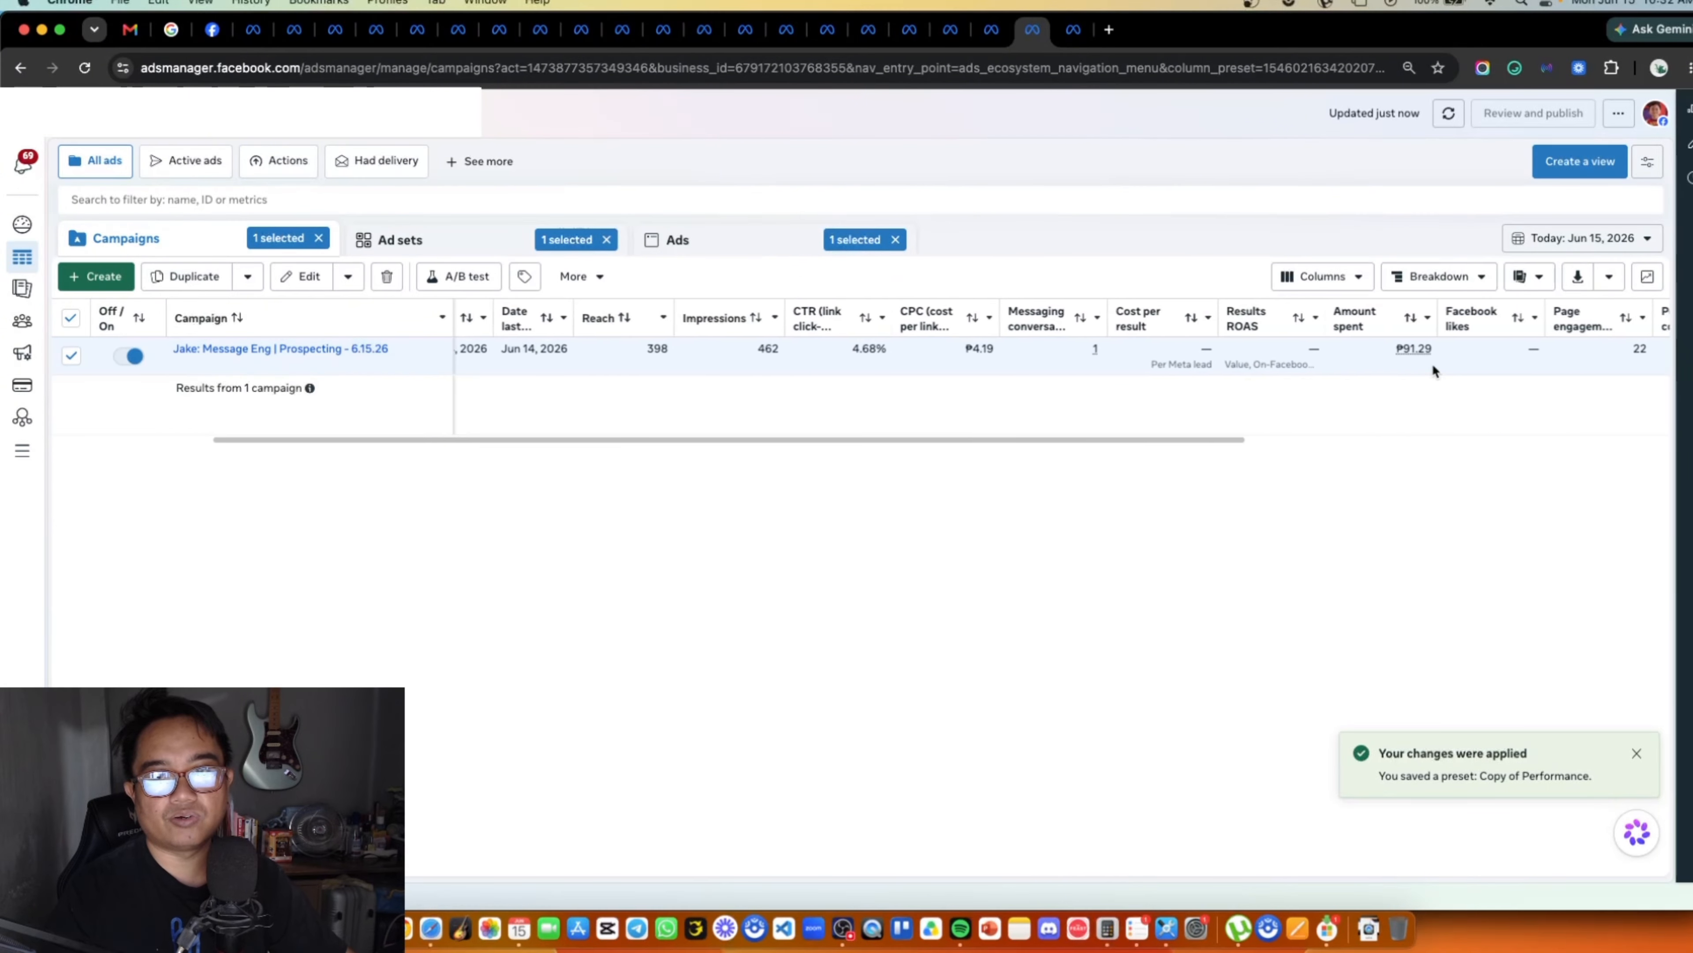
pyautogui.hscroll(5, 1434, 366)
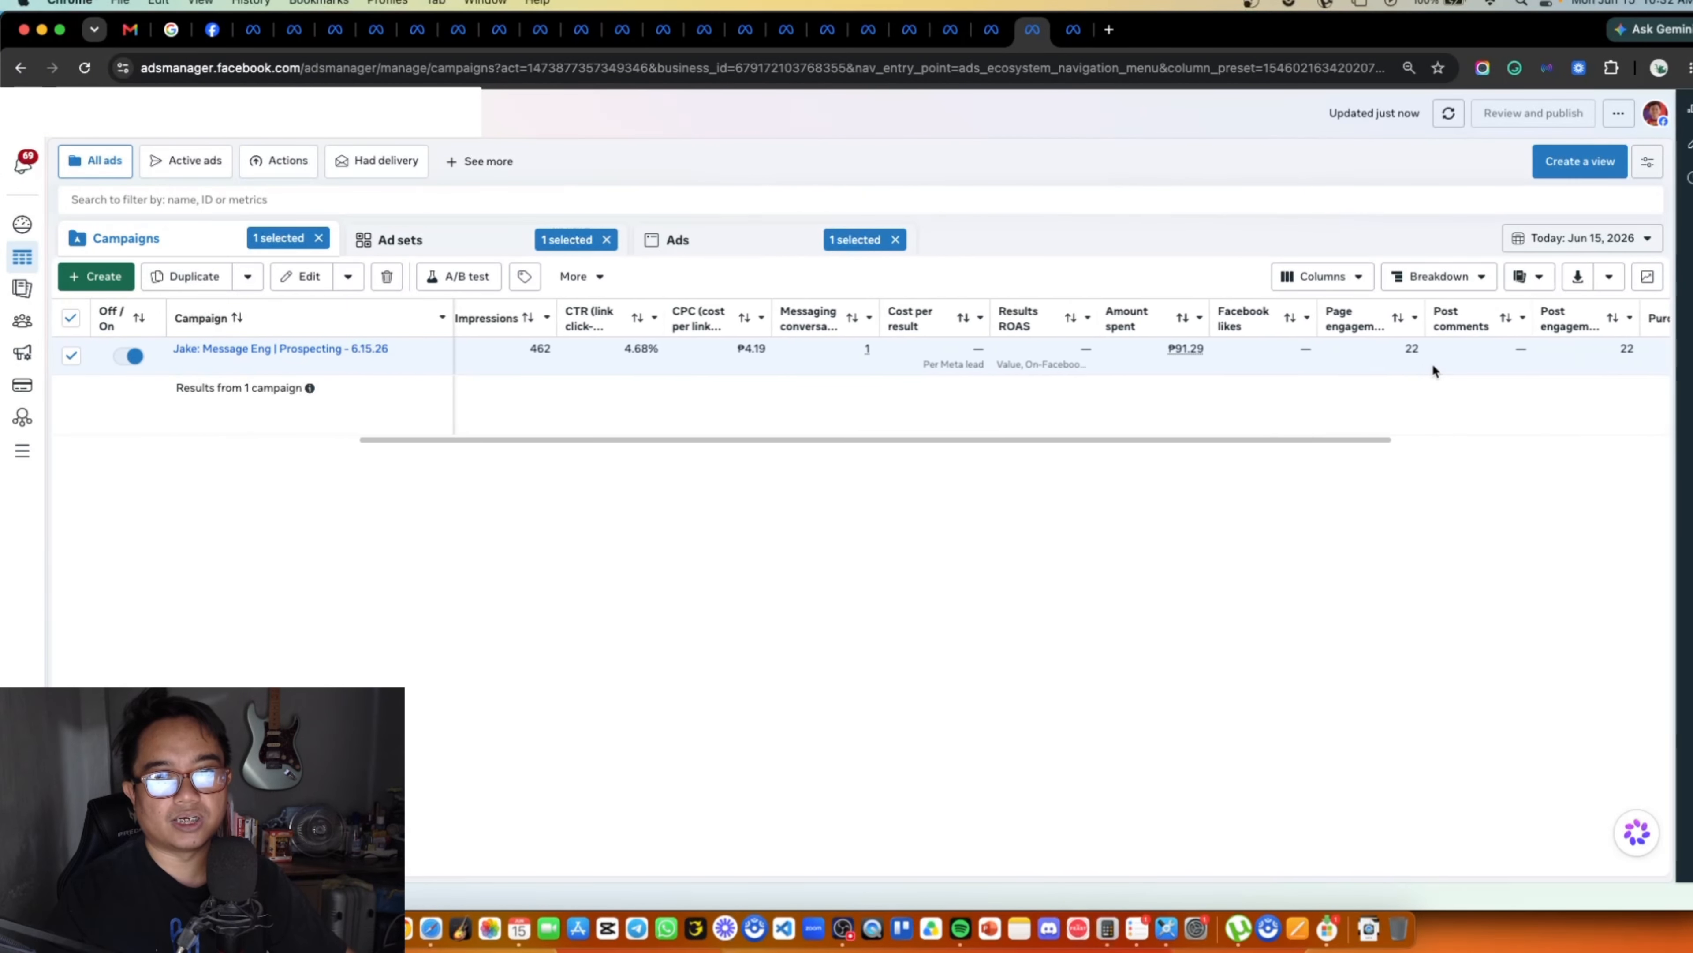
pyautogui.hscroll(5, 1432, 366)
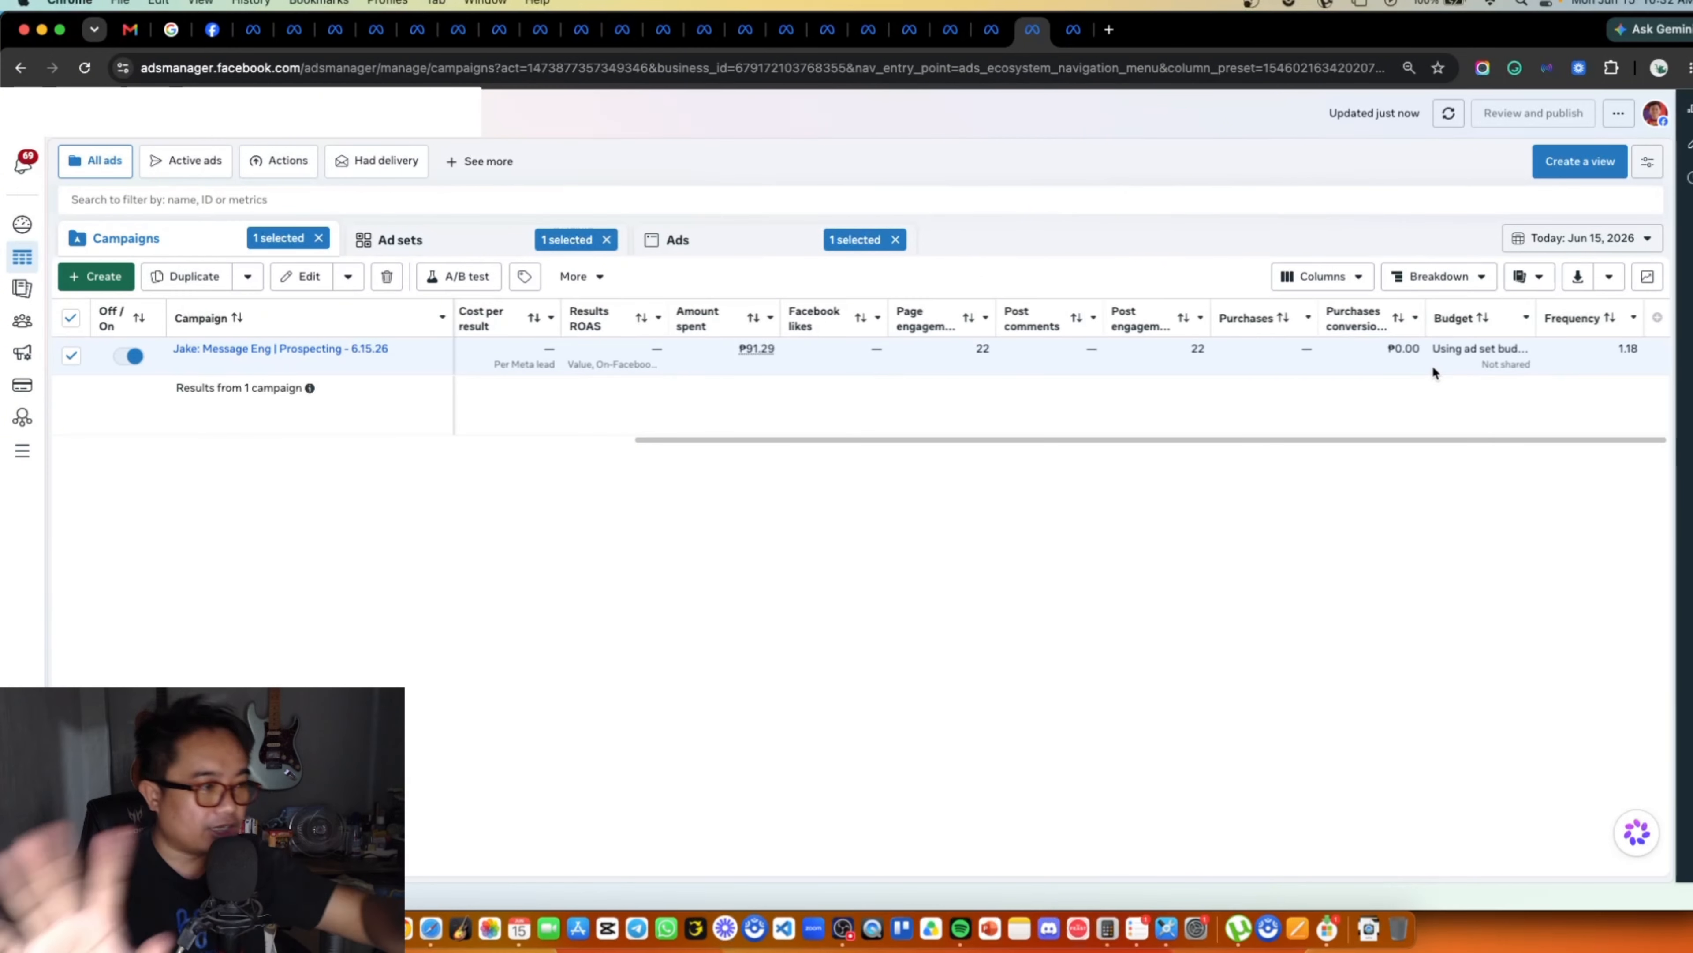